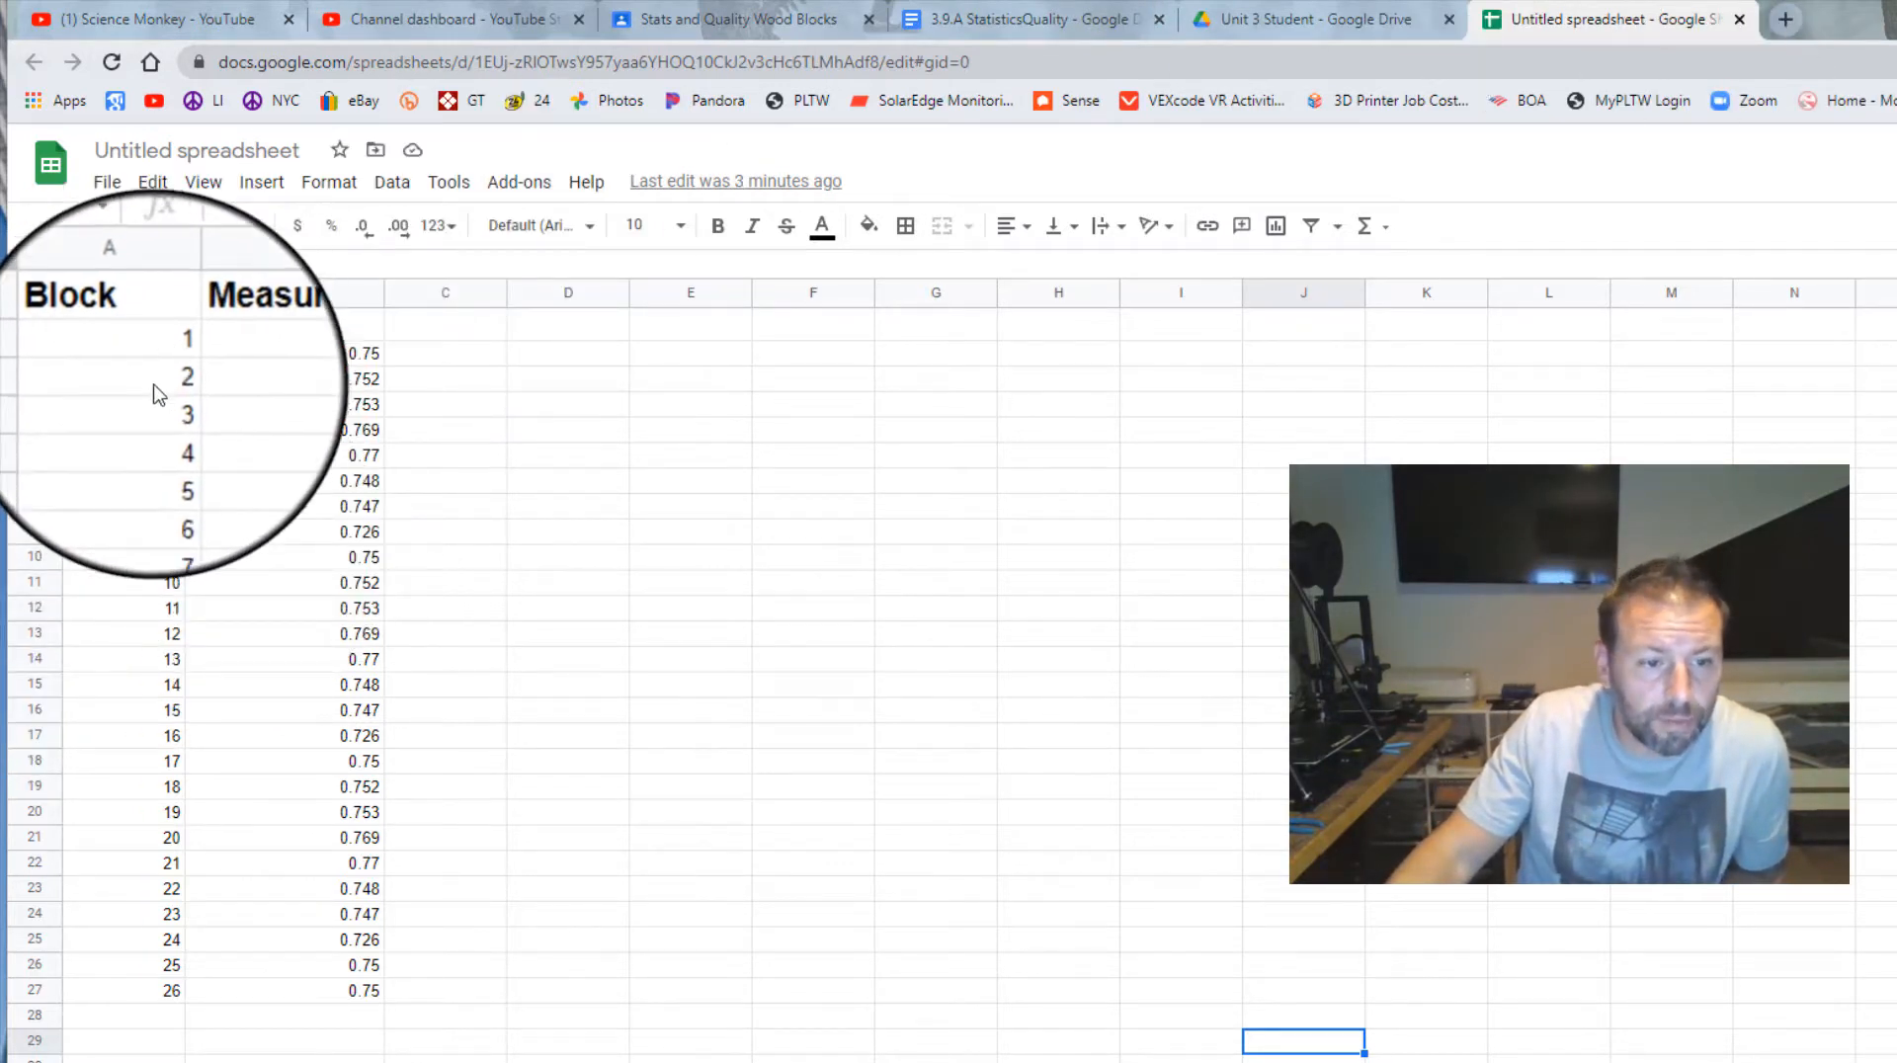
# Add block 27 with a measurement of 0.77 in row 28 below the existing data
pyautogui.click(140, 1014)
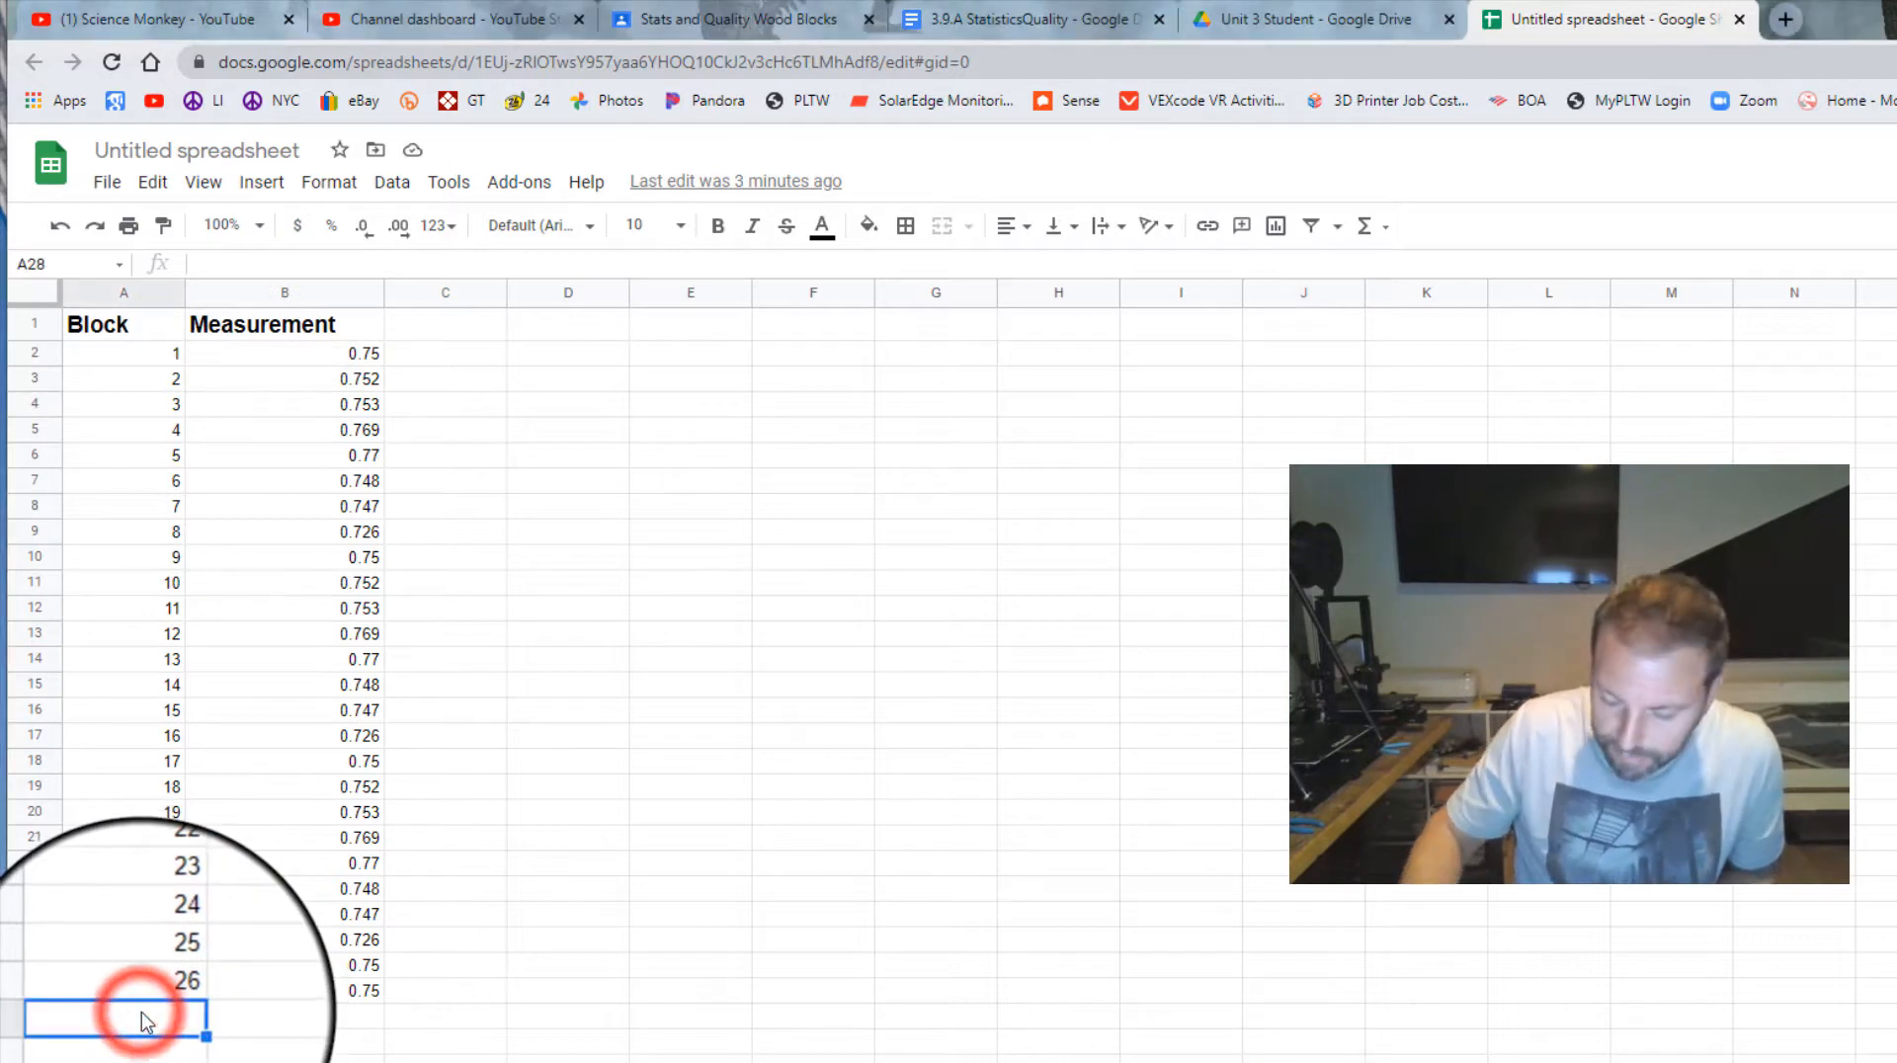
pyautogui.write('27')
pyautogui.press('Return')
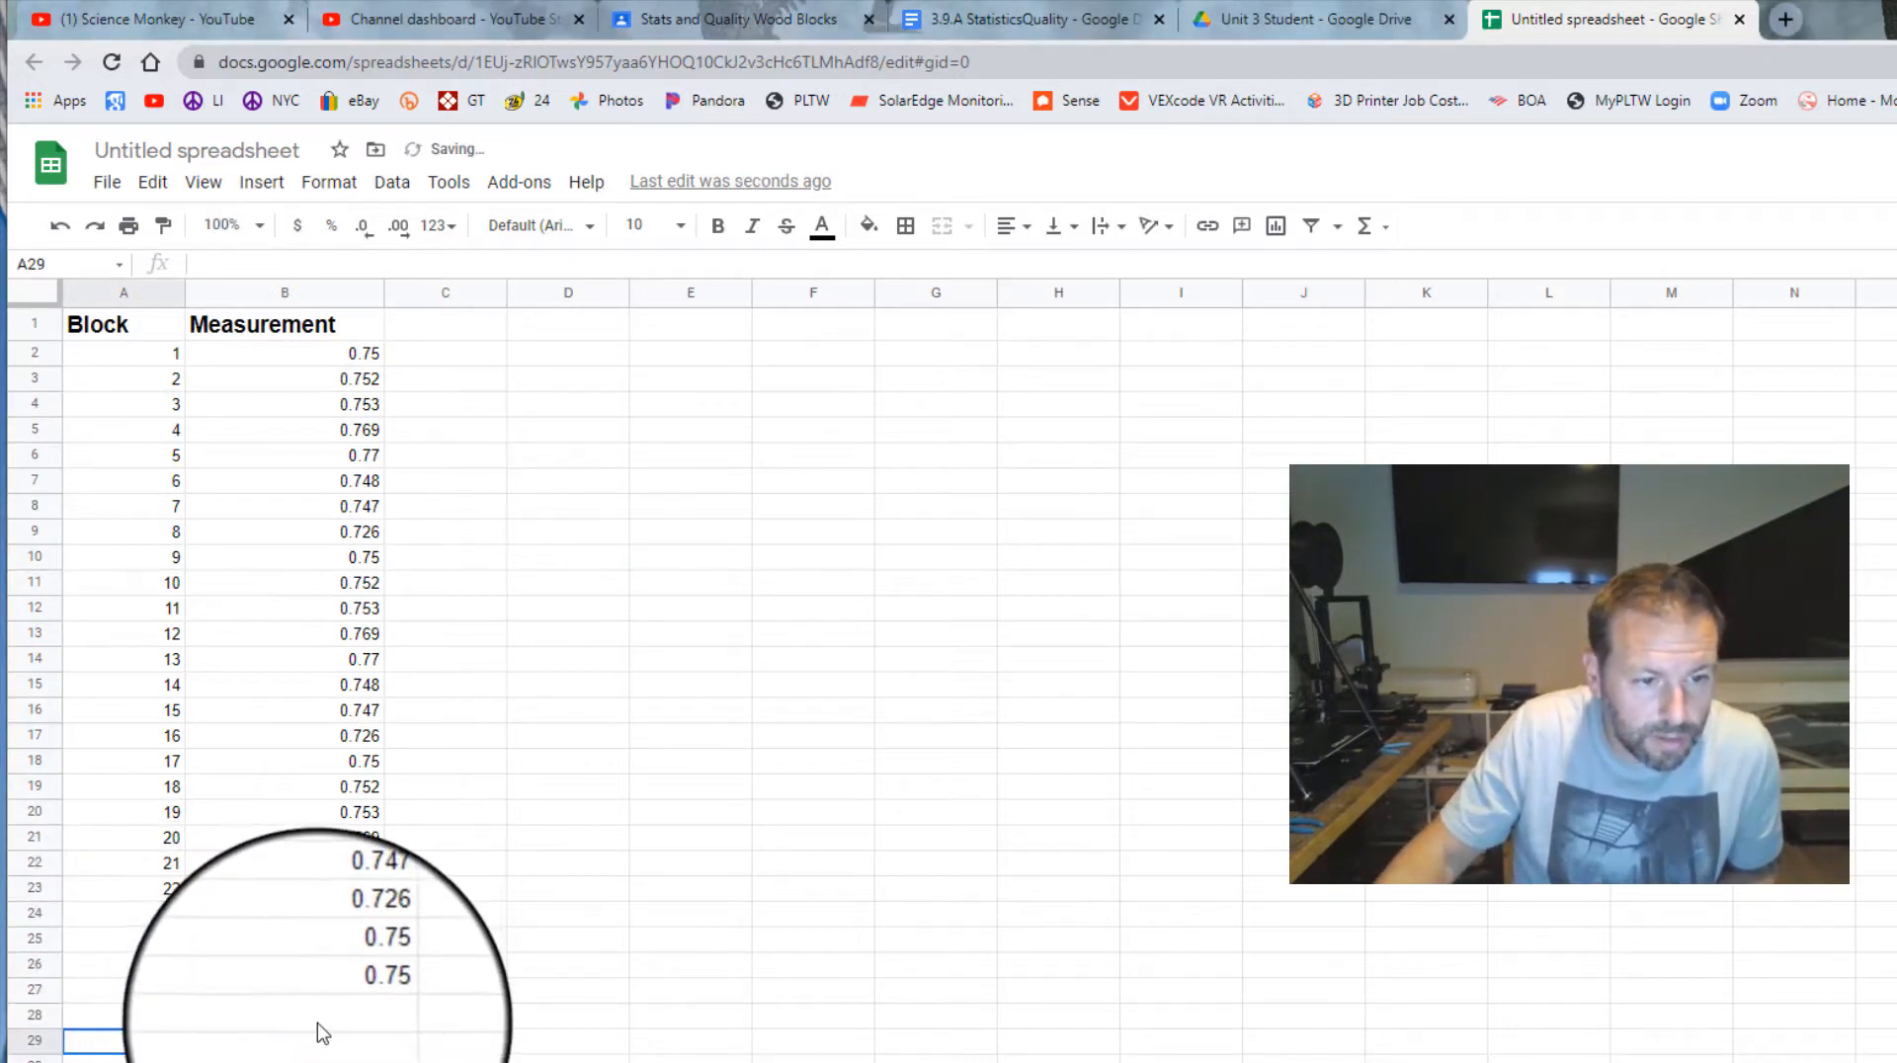
pyautogui.click(322, 1021)
pyautogui.write('0.77')
pyautogui.press('Return')
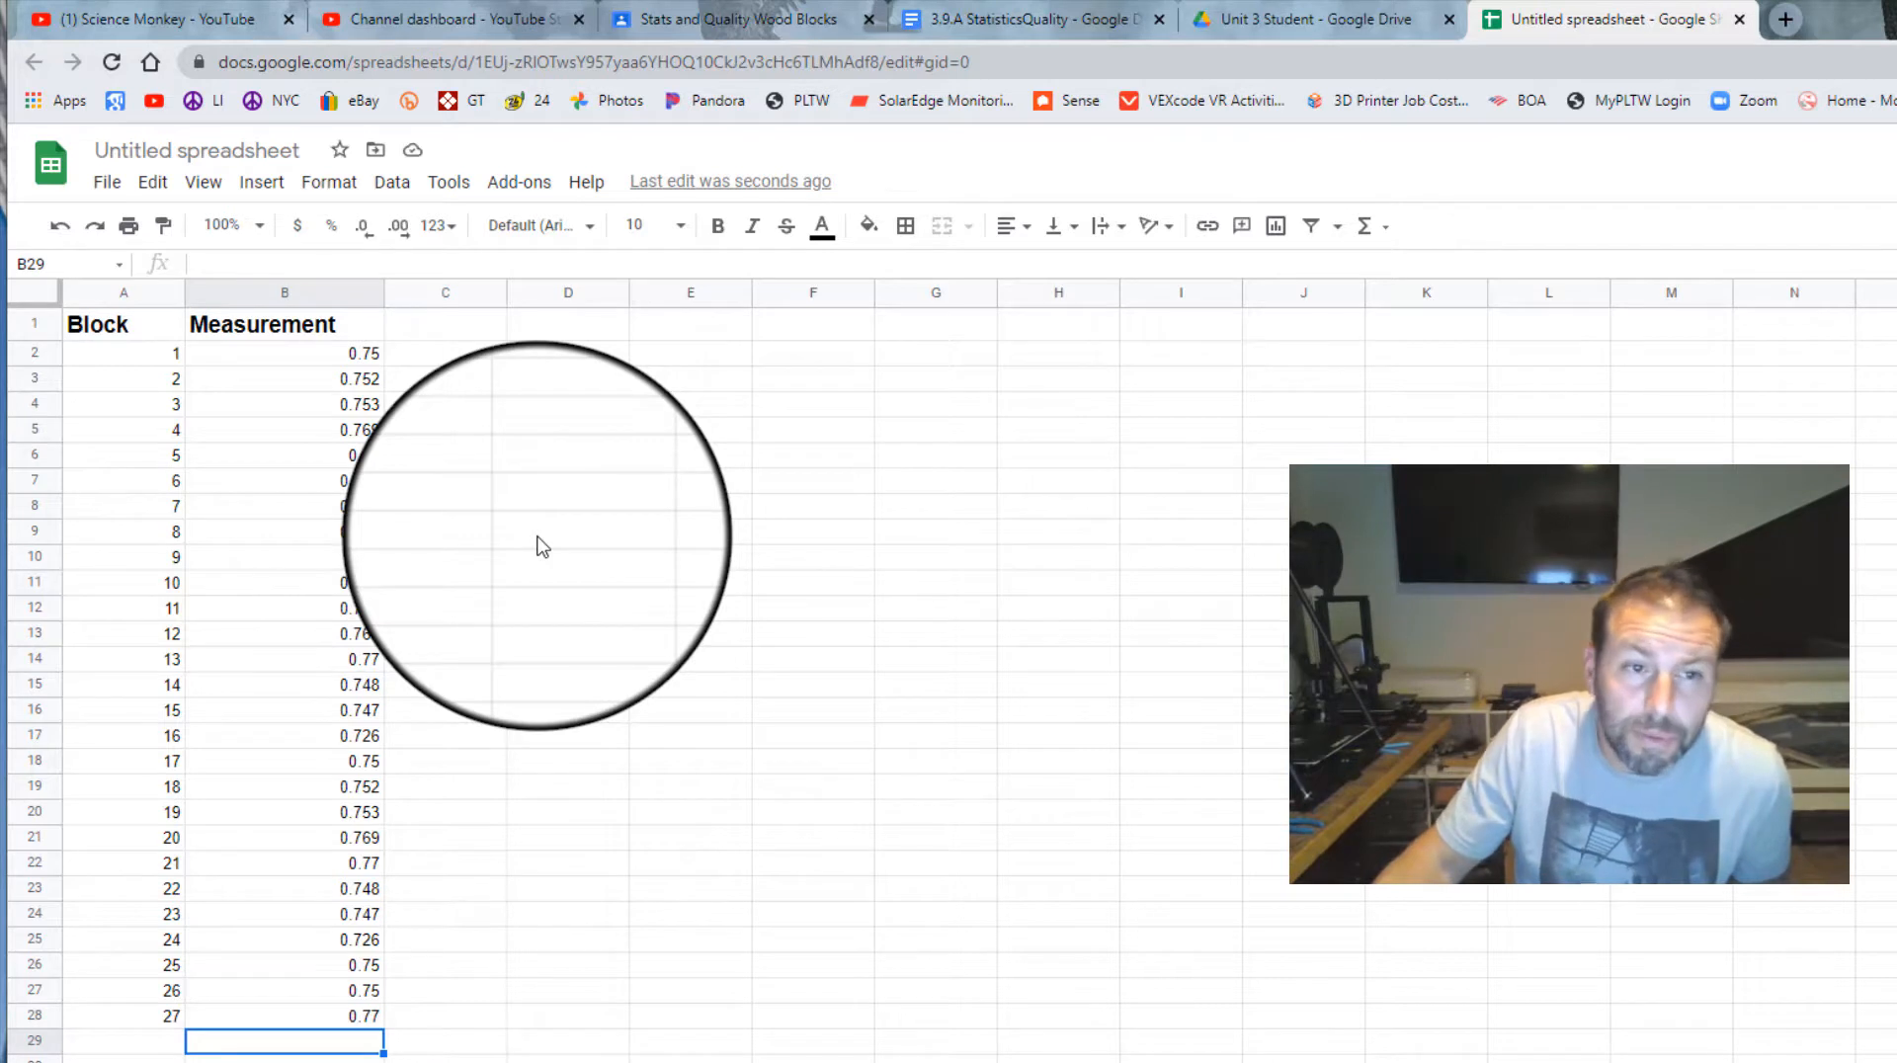
# Enter the labels Mean in cell D3 and Mode in cell D5
pyautogui.click(572, 377)
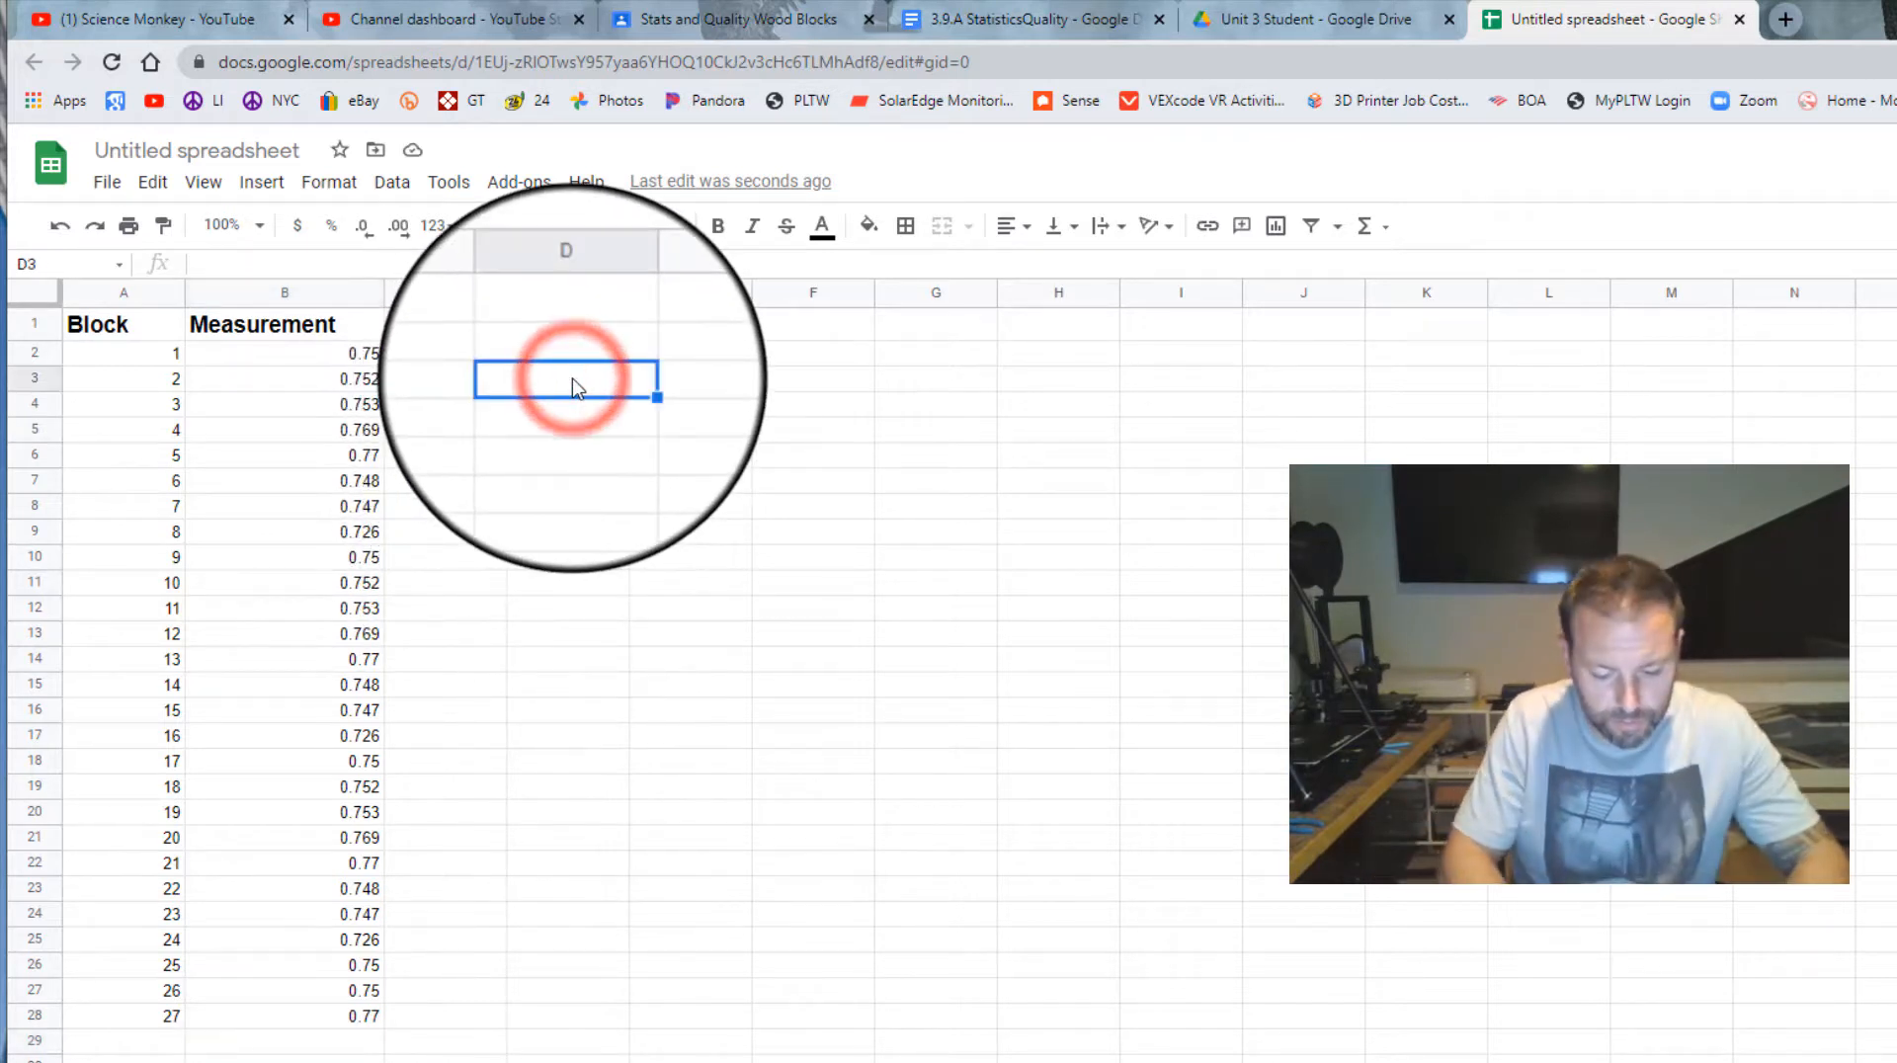
pyautogui.write('Mean')
pyautogui.press('Return')
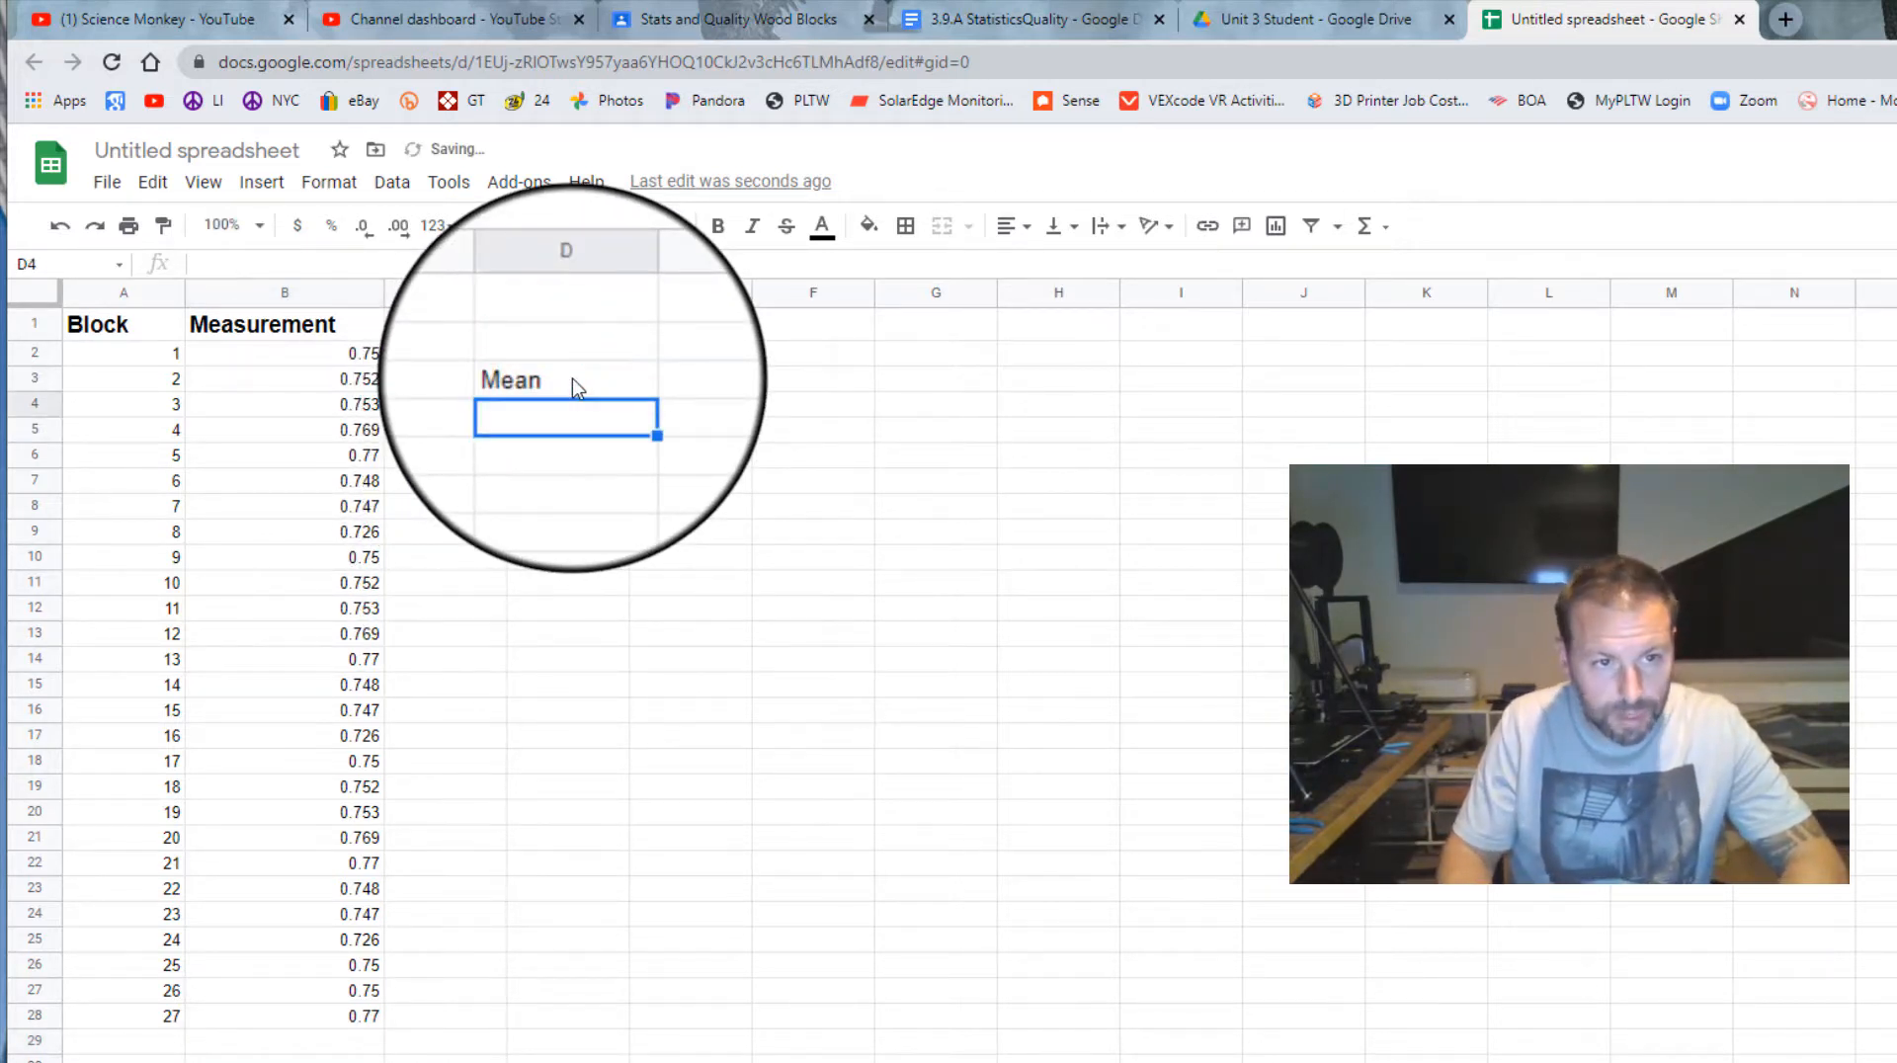
pyautogui.press('Return')
pyautogui.write('Mode')
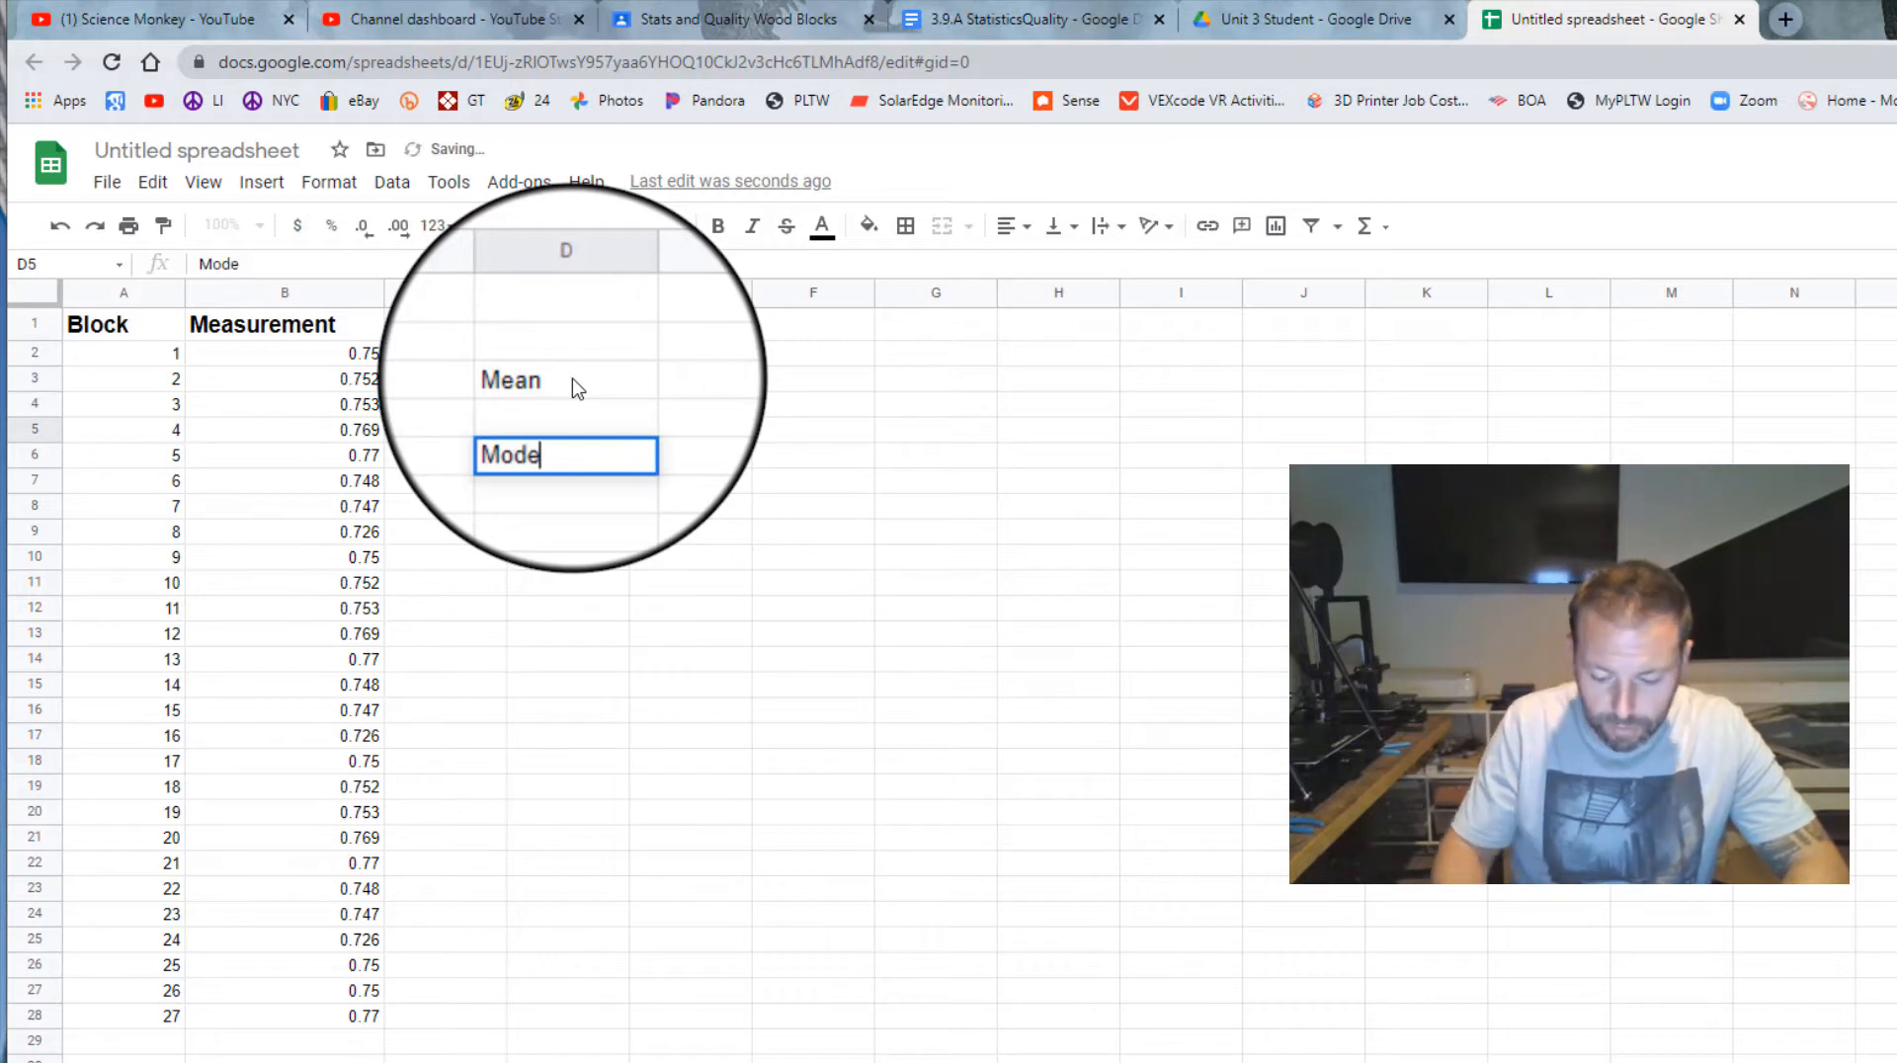
pyautogui.press('Return')
# Enter the labels Median in cell D7, Range Low in D9 and Range Hi in D10
pyautogui.press('Return')
pyautogui.write('Medi')
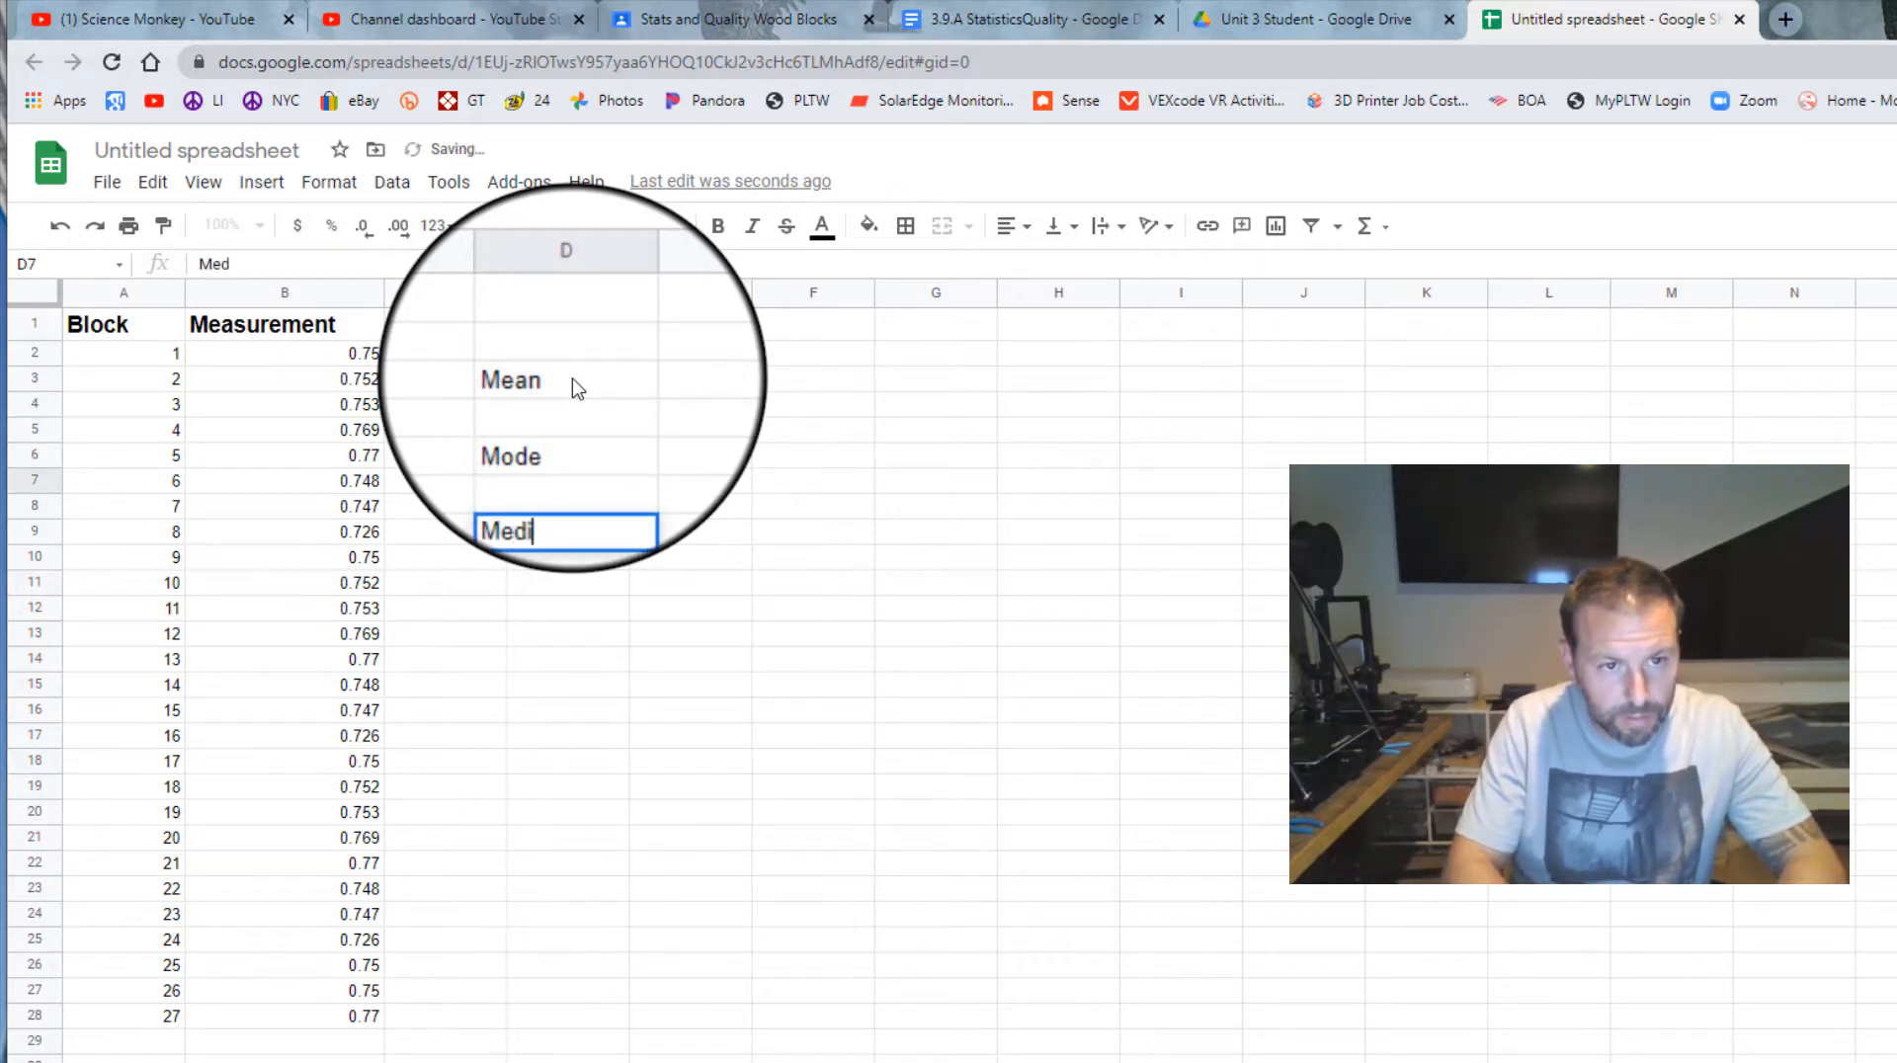
pyautogui.write('an')
pyautogui.press('Return')
pyautogui.press('Return')
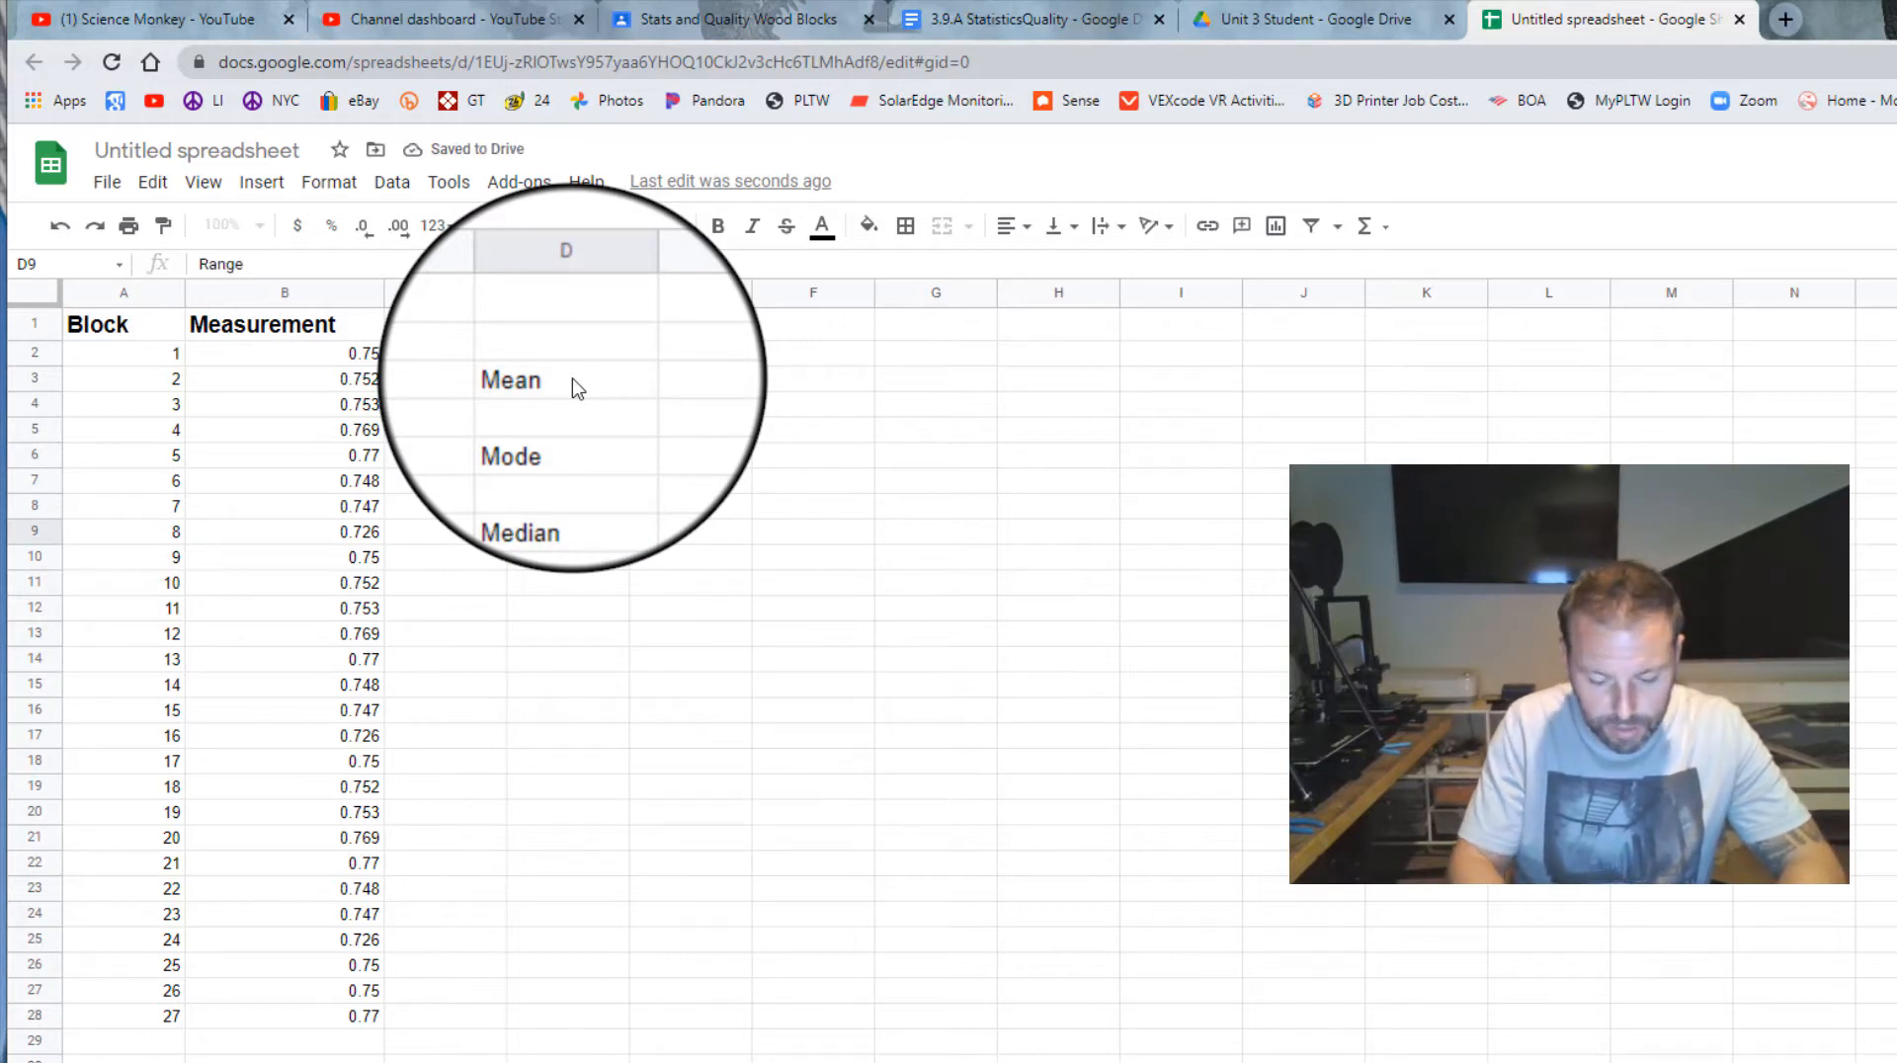
pyautogui.press('Return')
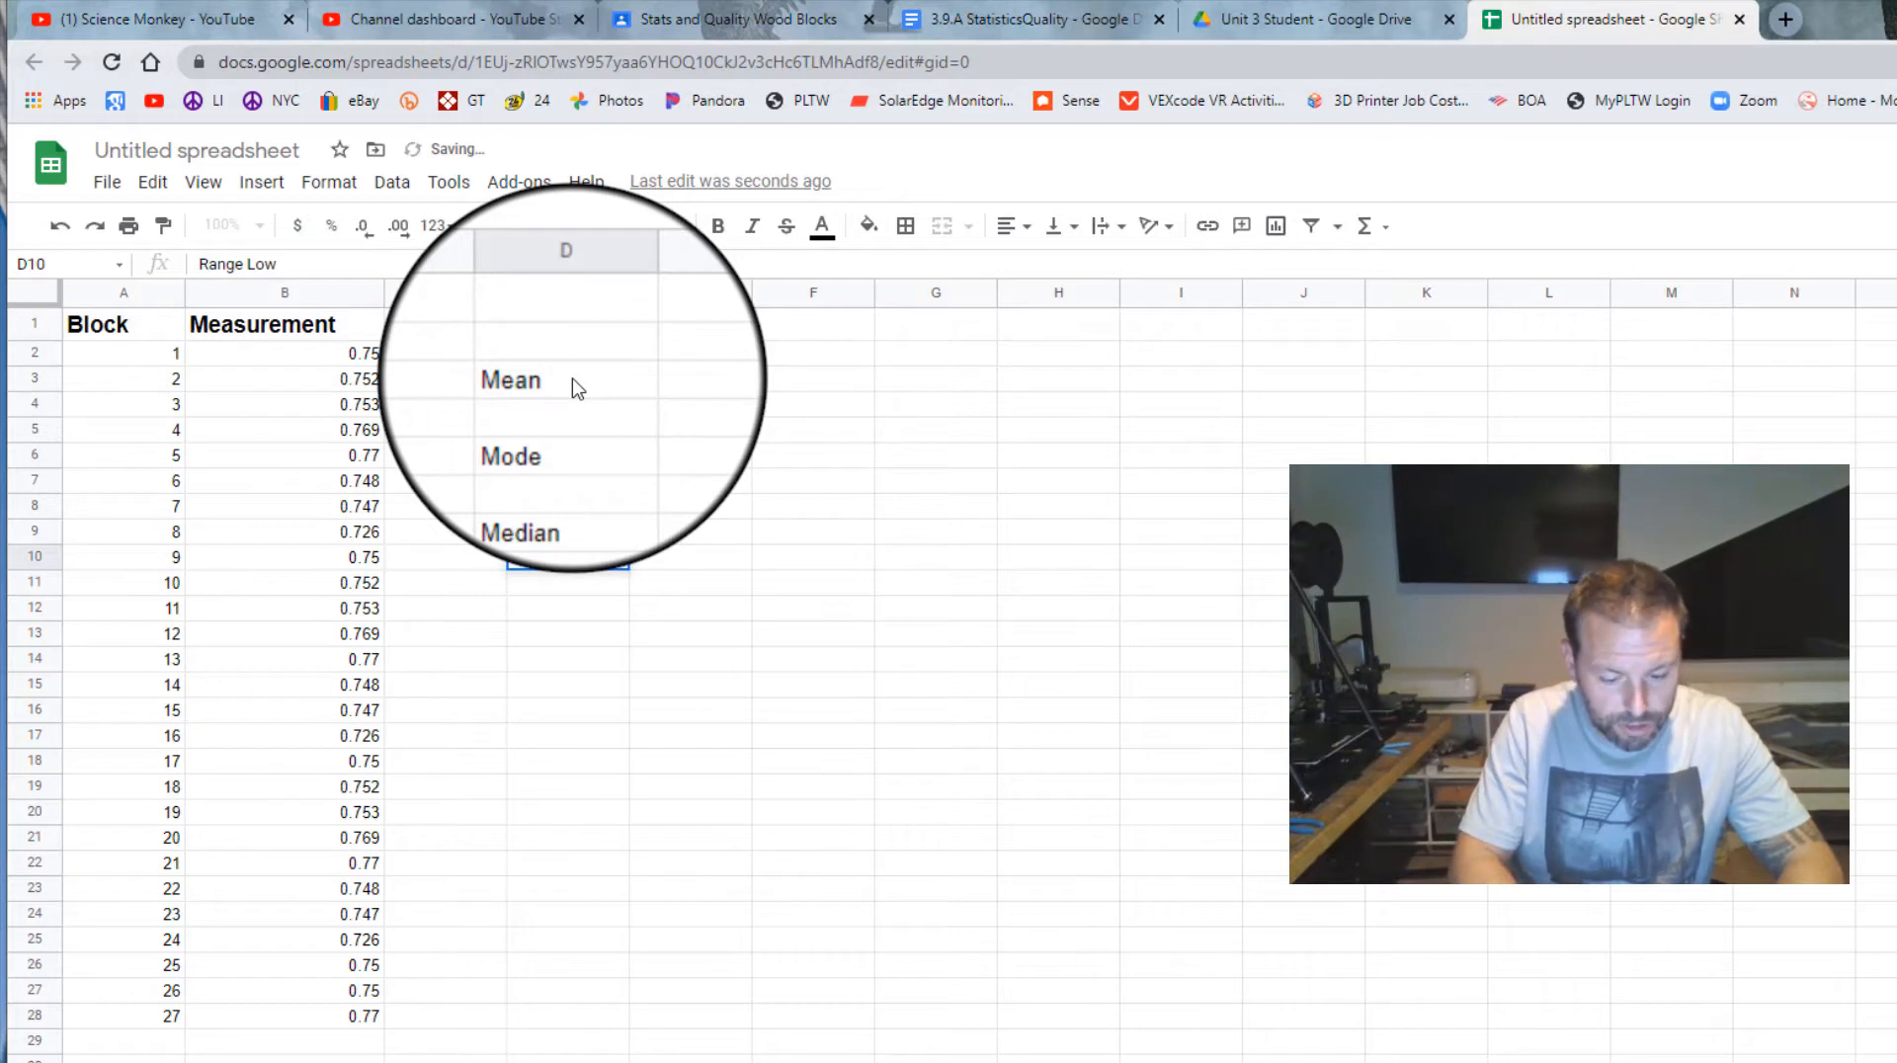
pyautogui.press('Return')
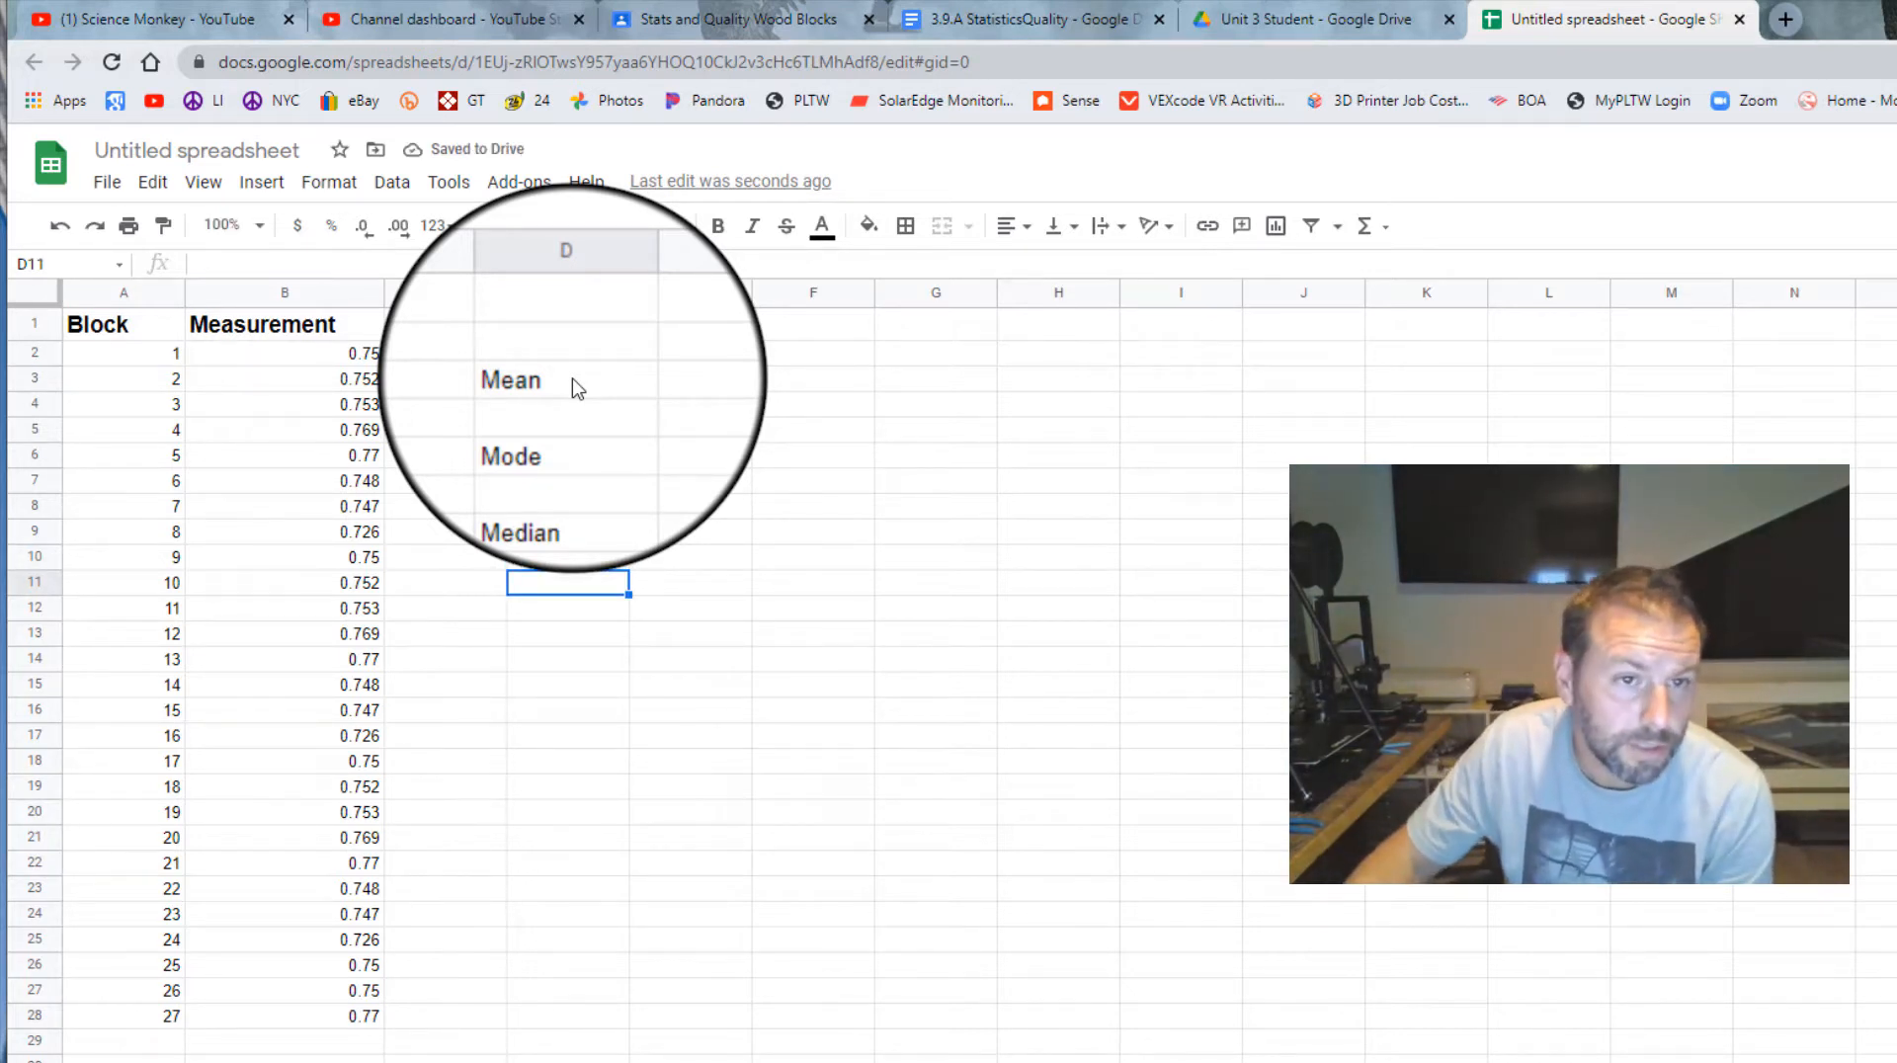
# Calculate the mean in cell E3 with the AVERAGE function over measurements B2:B28
pyautogui.click(645, 388)
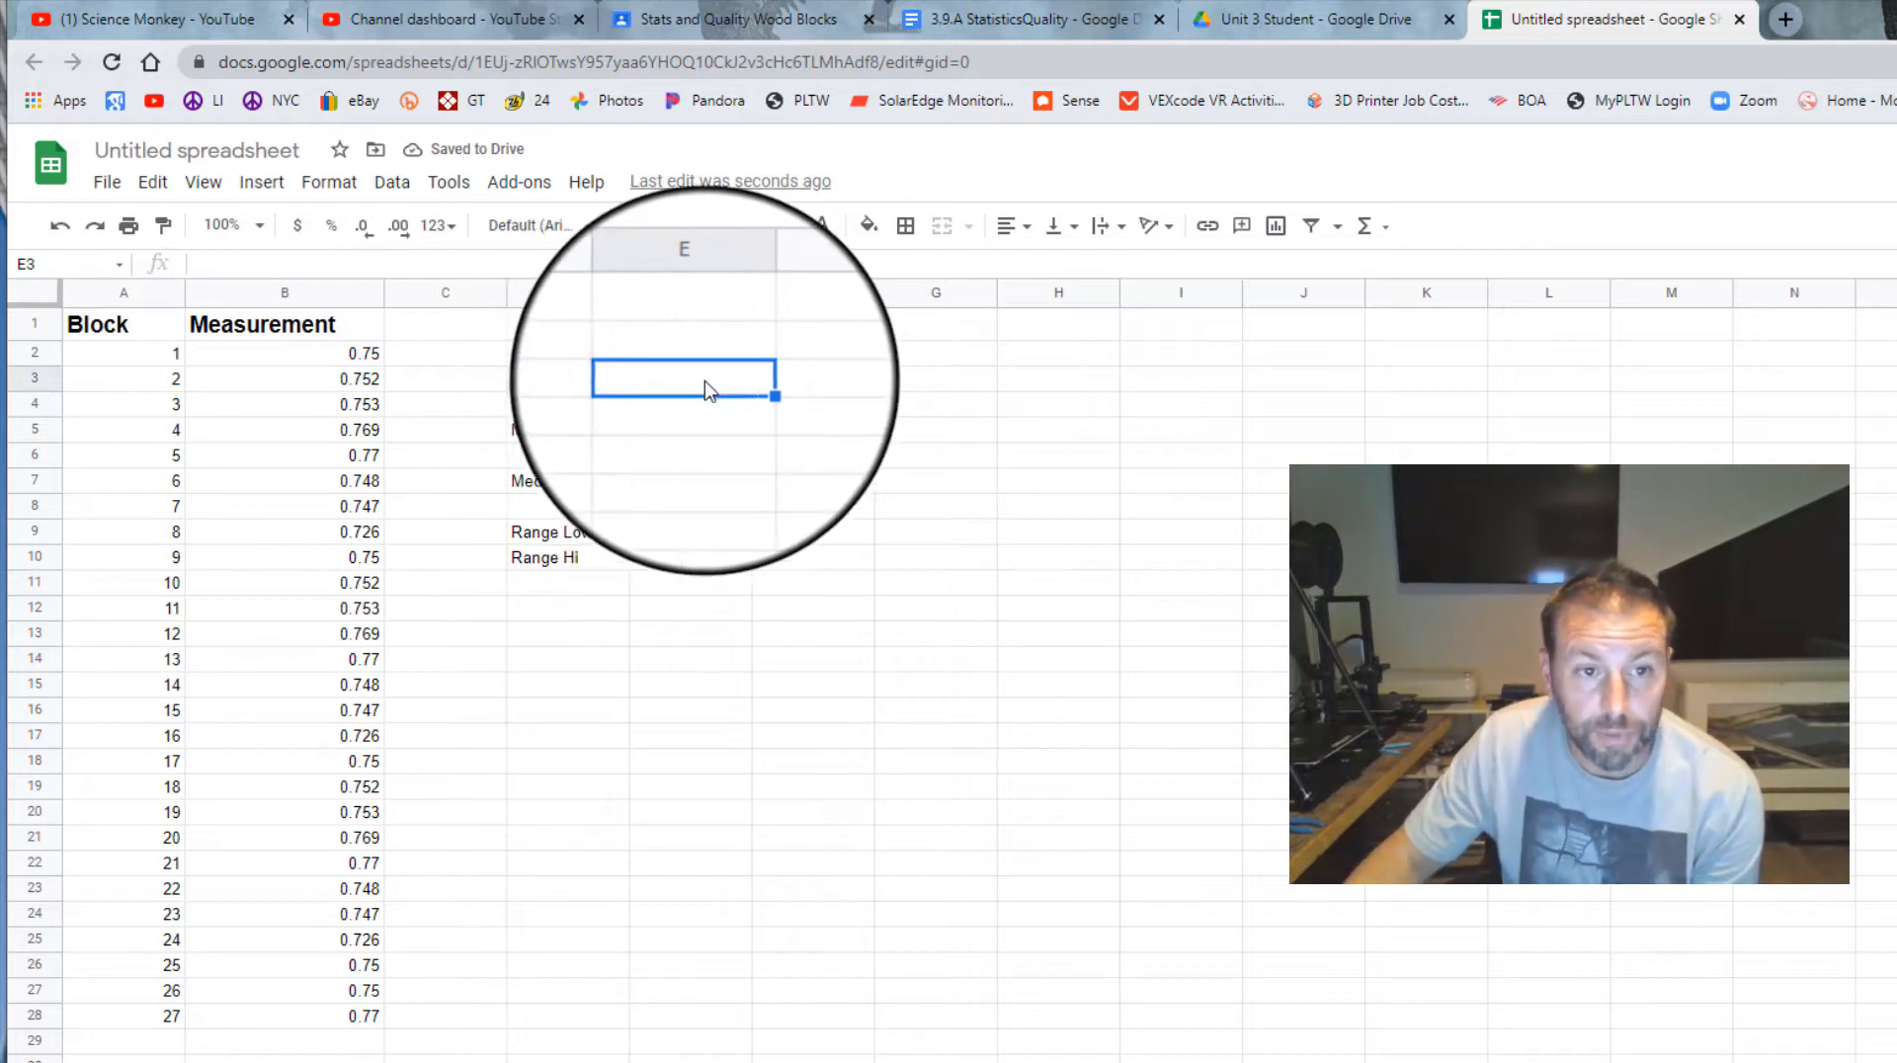
pyautogui.click(1386, 229)
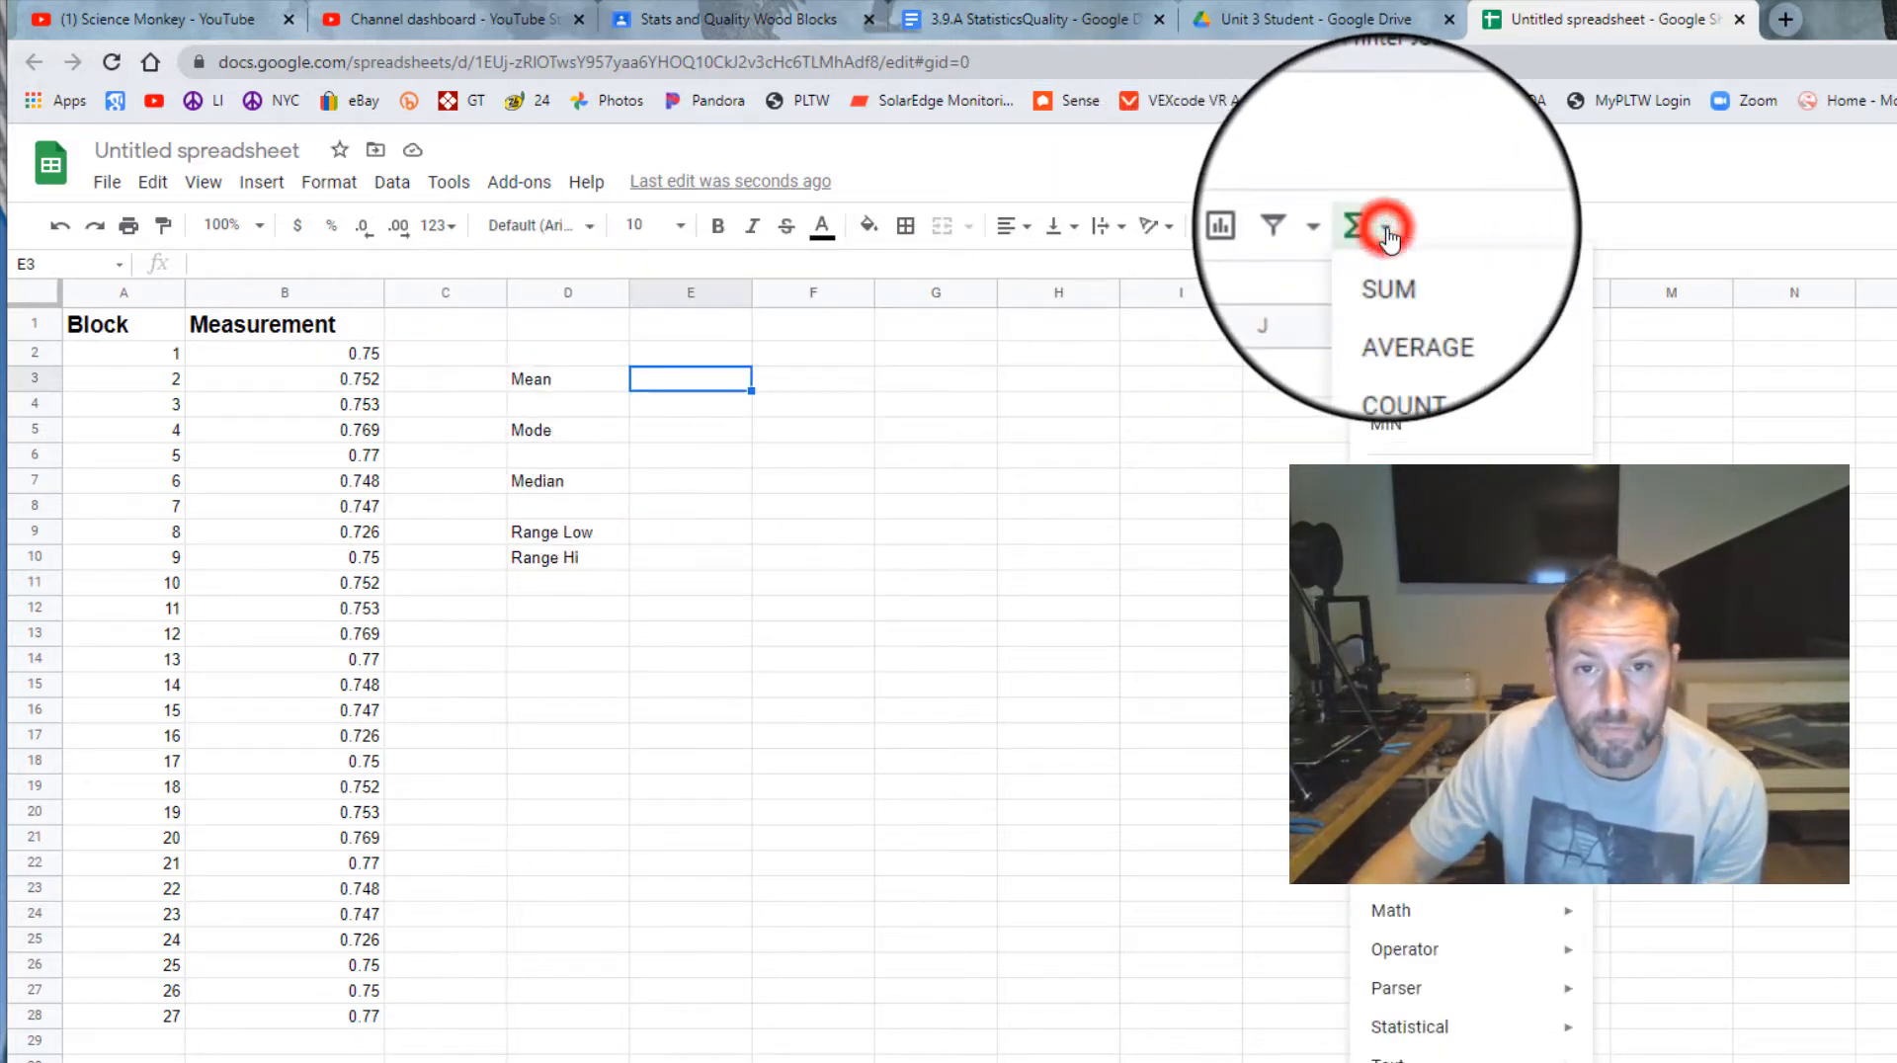
pyautogui.click(1403, 304)
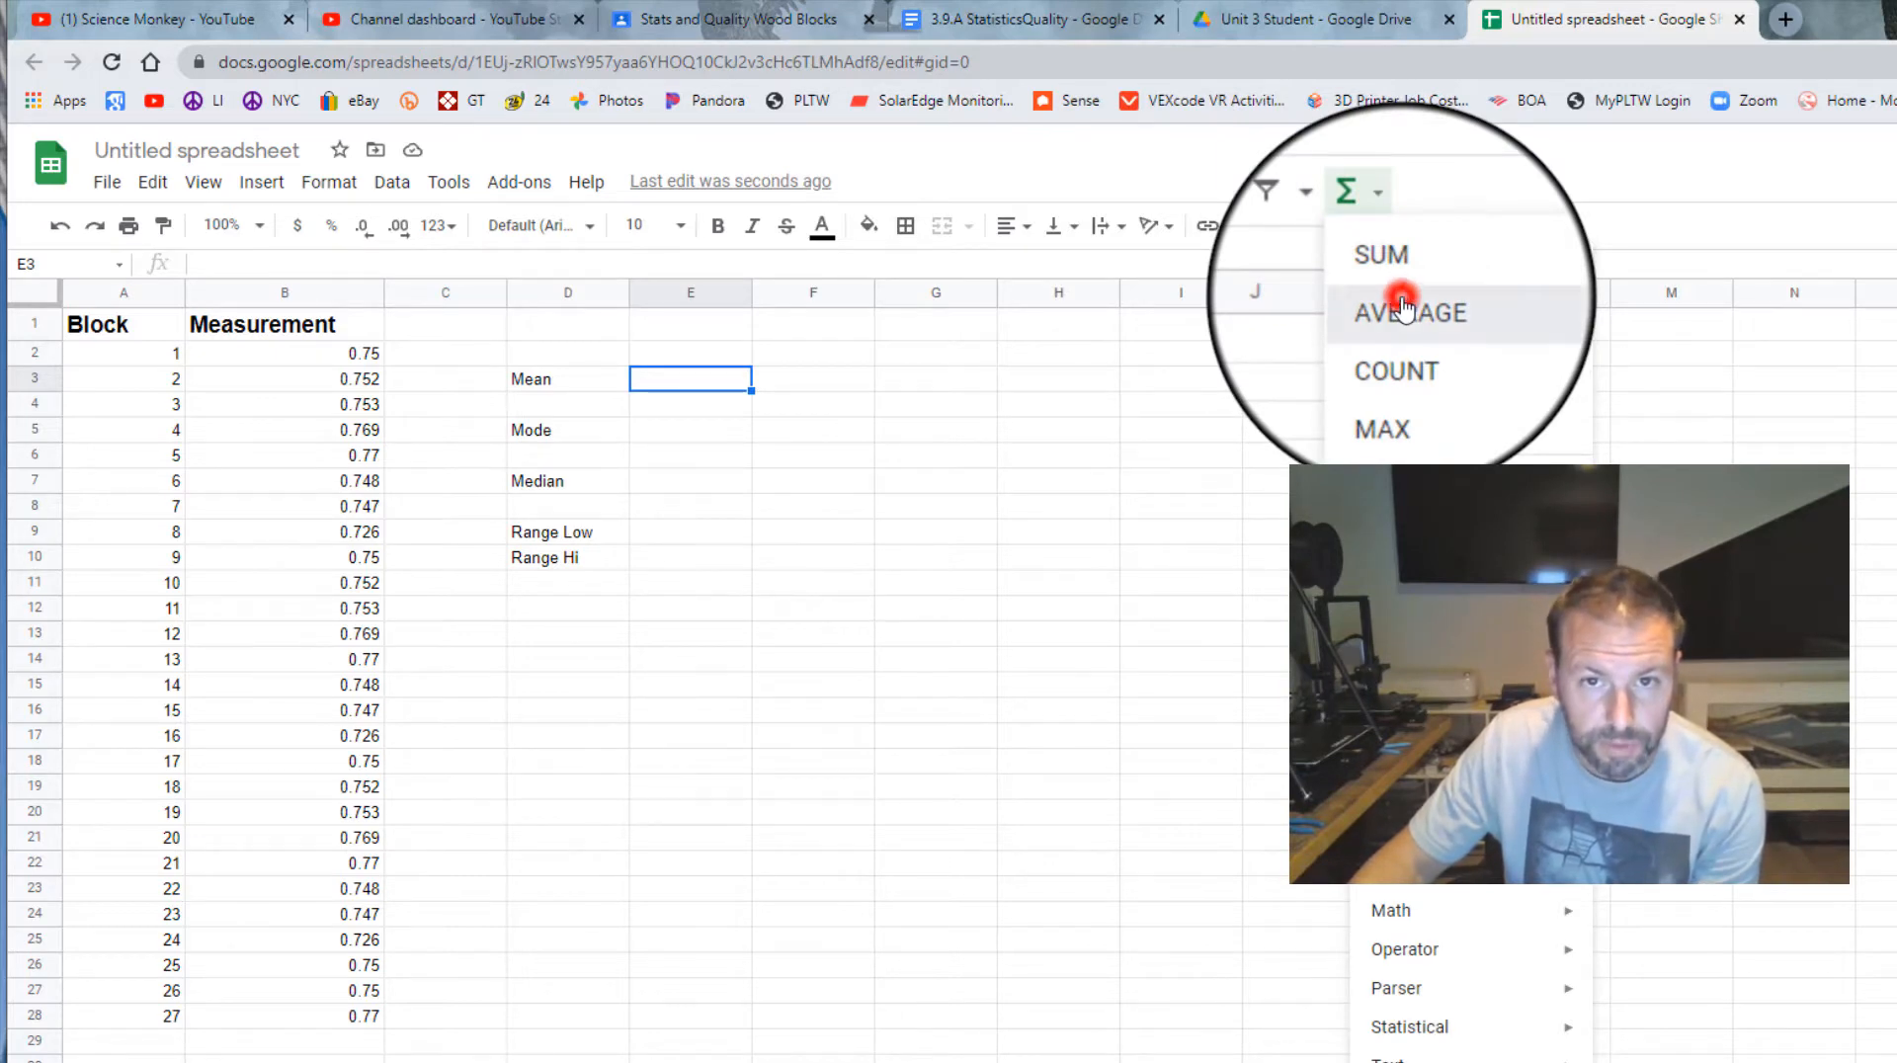
pyautogui.click(347, 356)
pyautogui.moveTo(347, 356); pyautogui.dragTo(350, 1027)
pyautogui.press('Return')
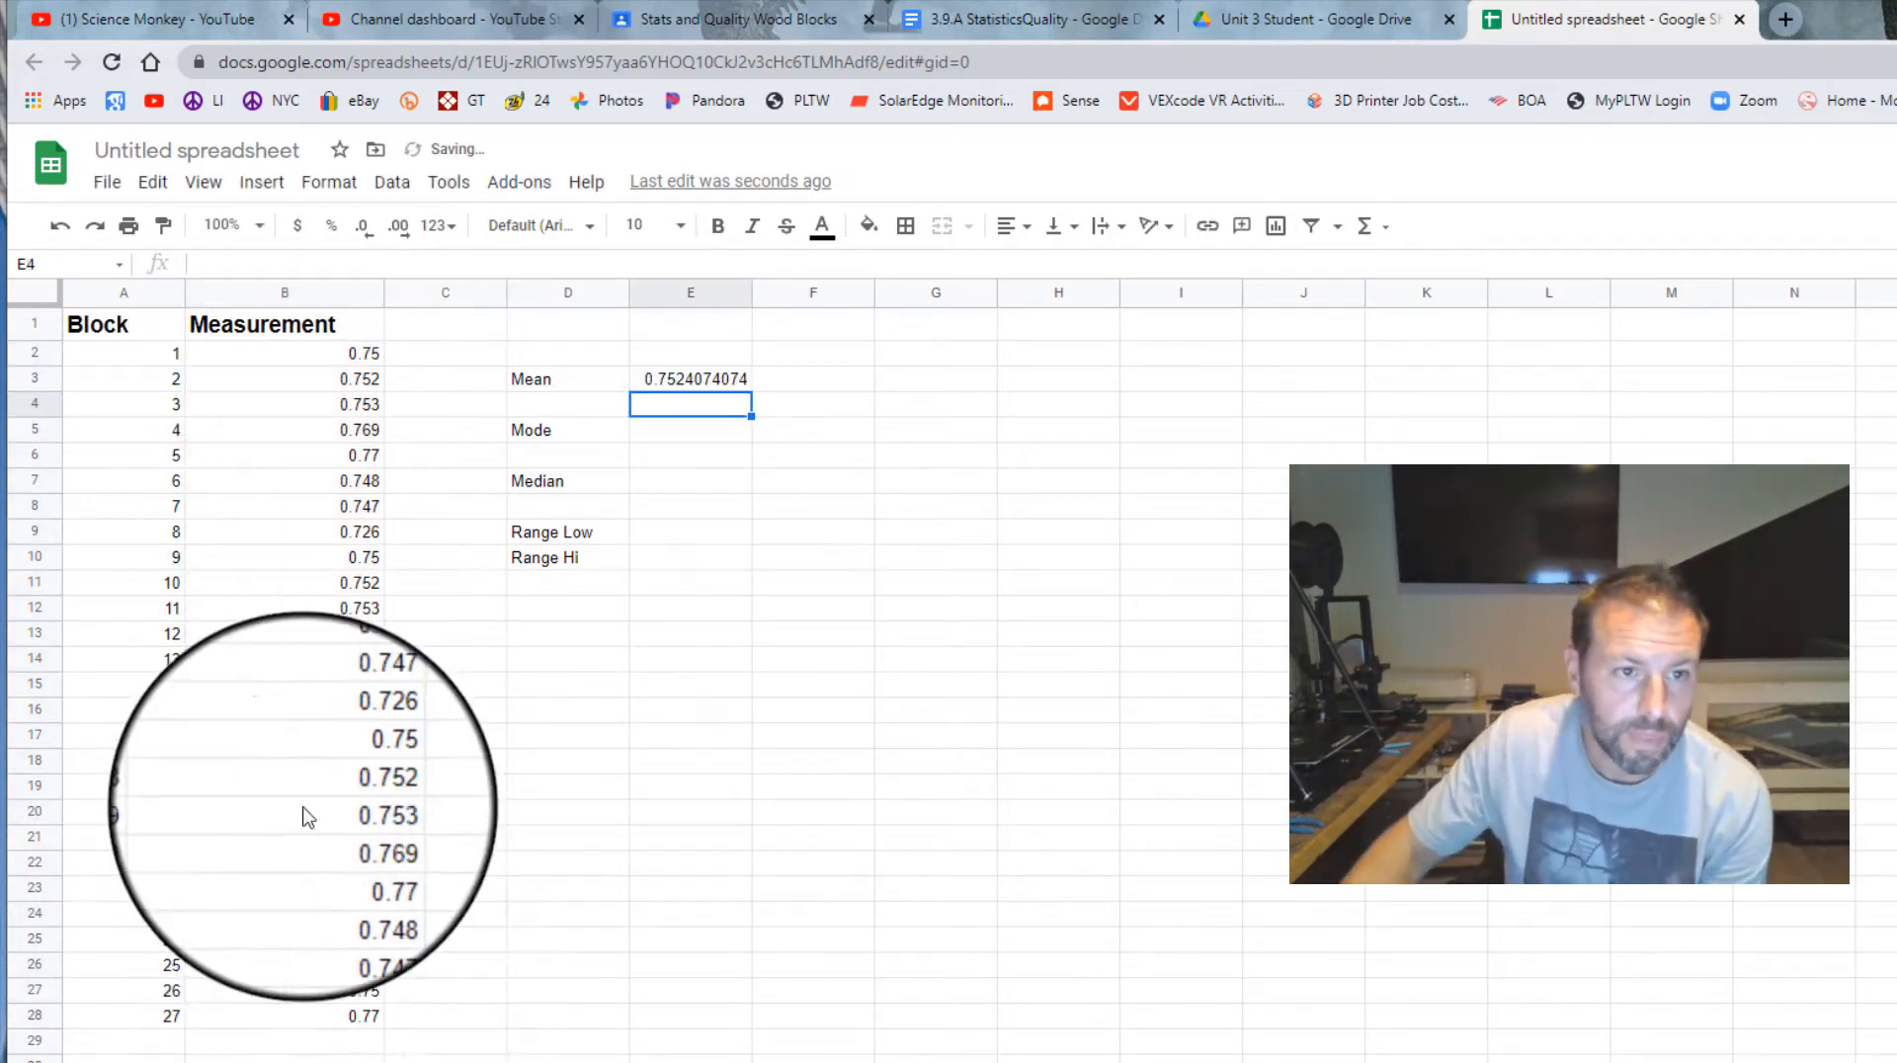
# Calculate the mode in cell E5 with the MODE function over measurements B2:B27
pyautogui.click(719, 435)
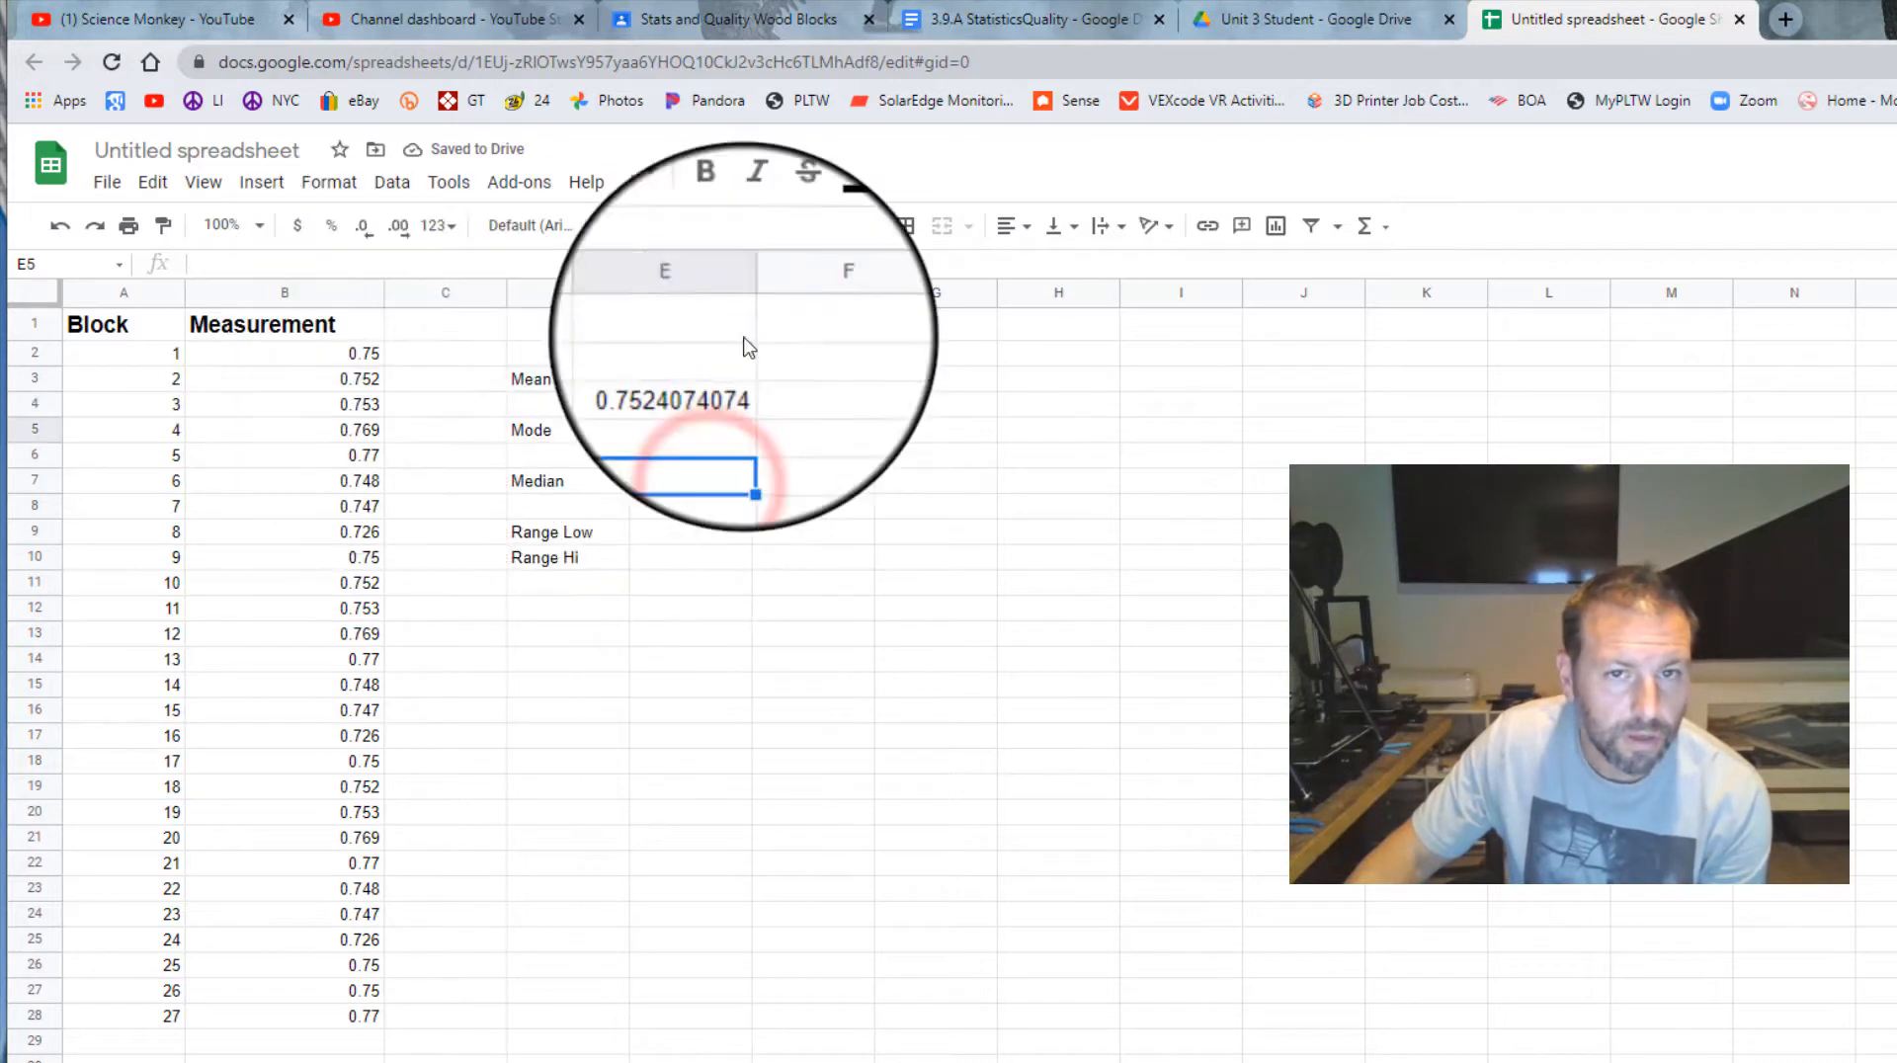
pyautogui.click(1368, 226)
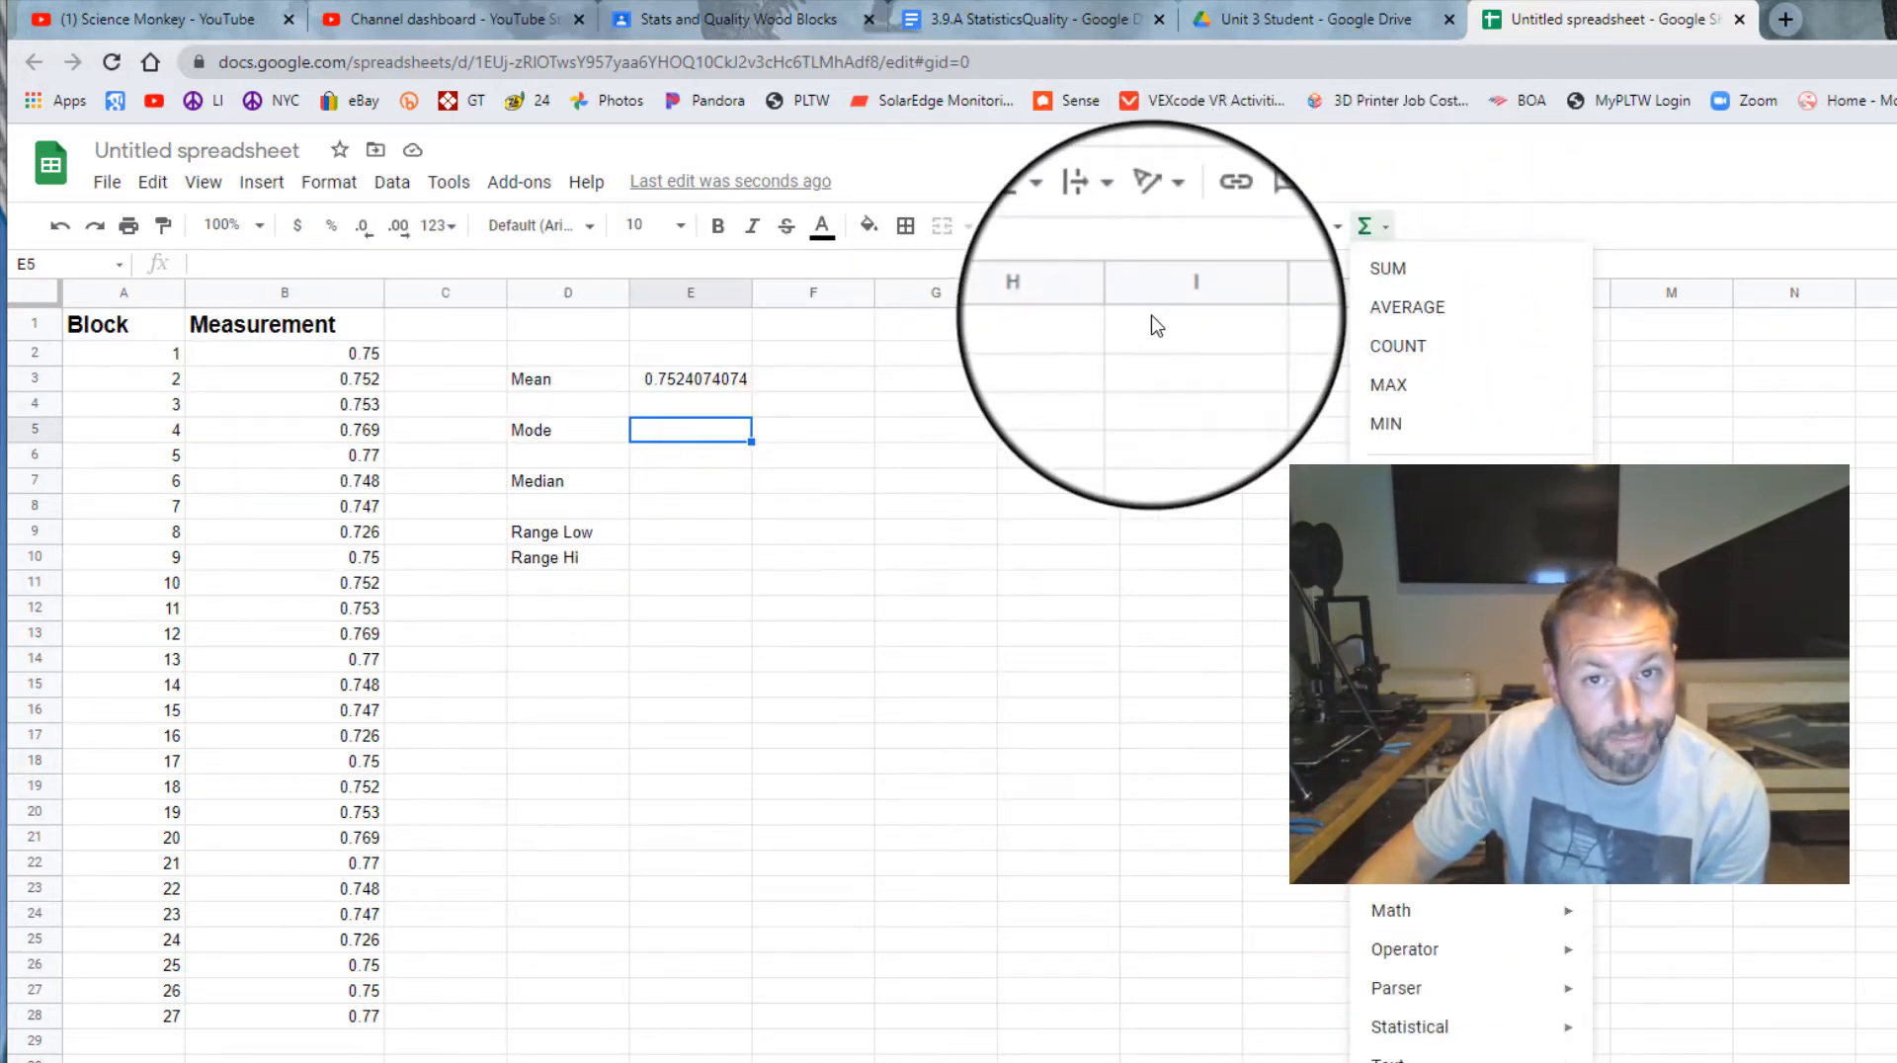
pyautogui.click(677, 432)
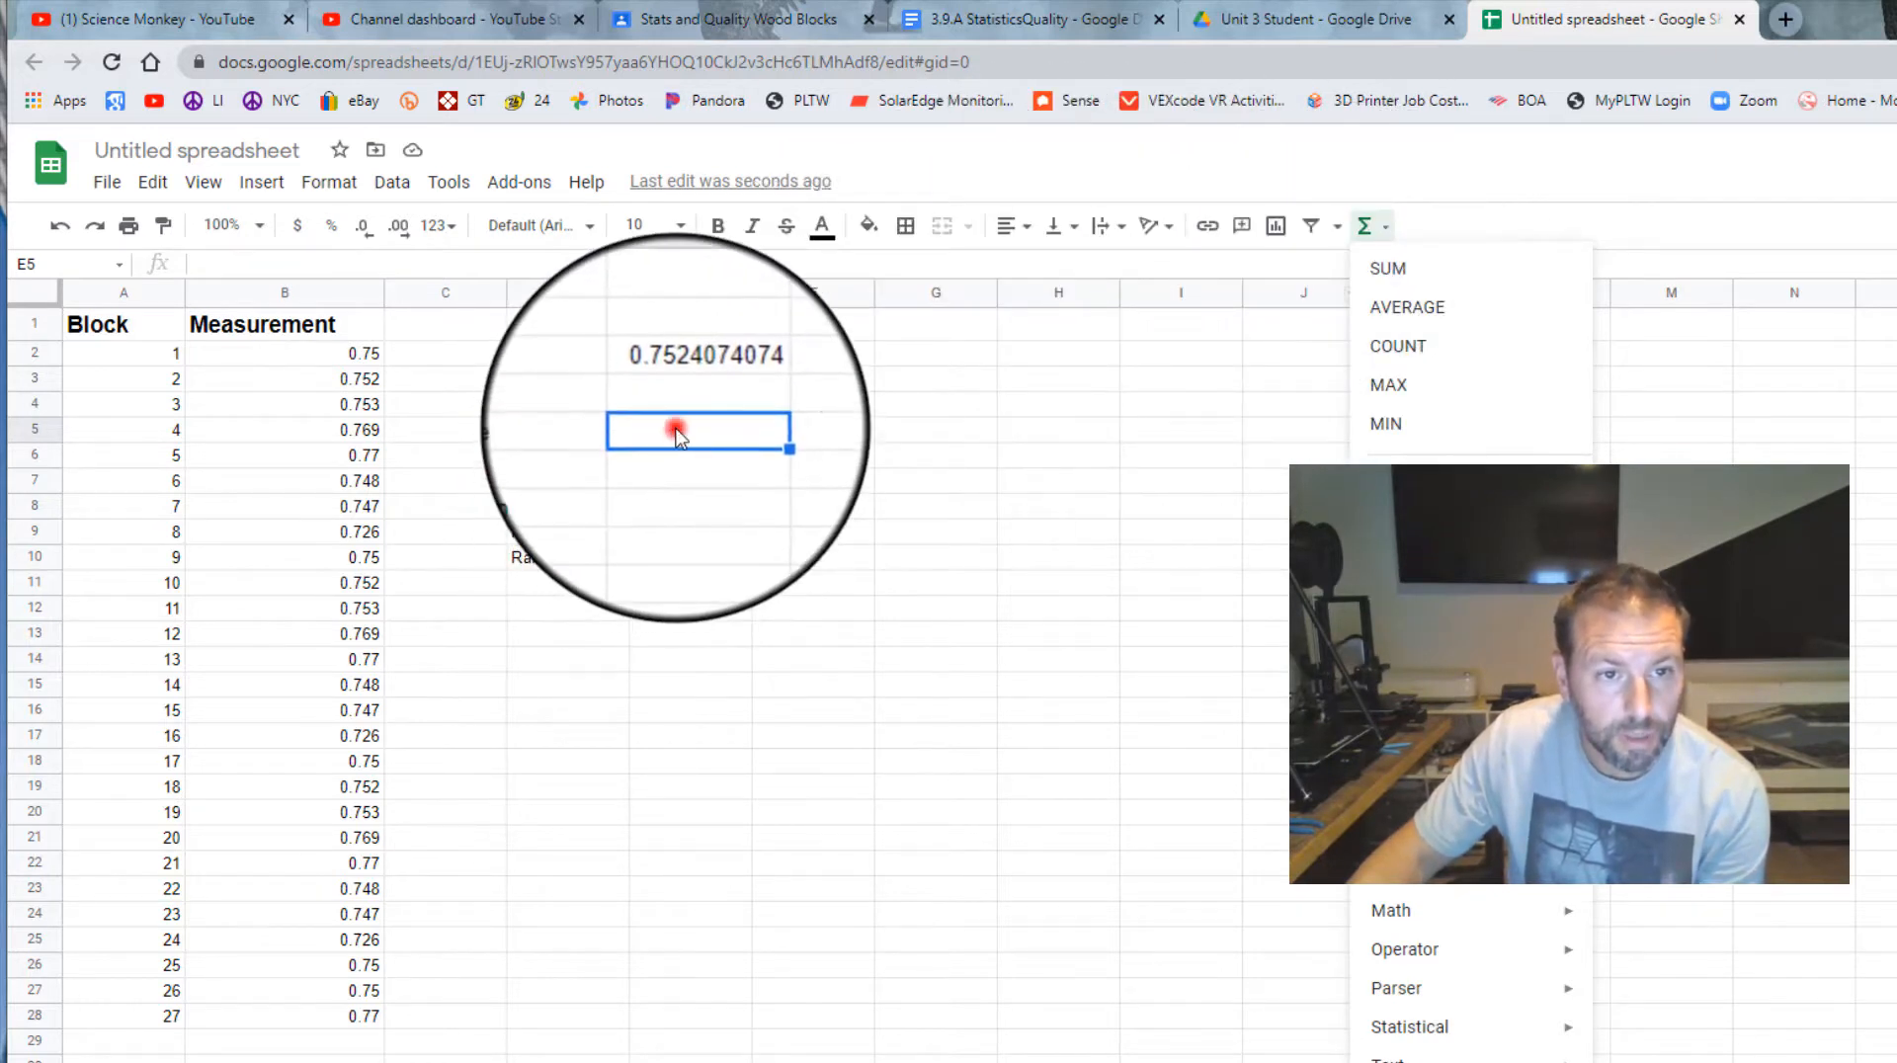
pyautogui.write('=')
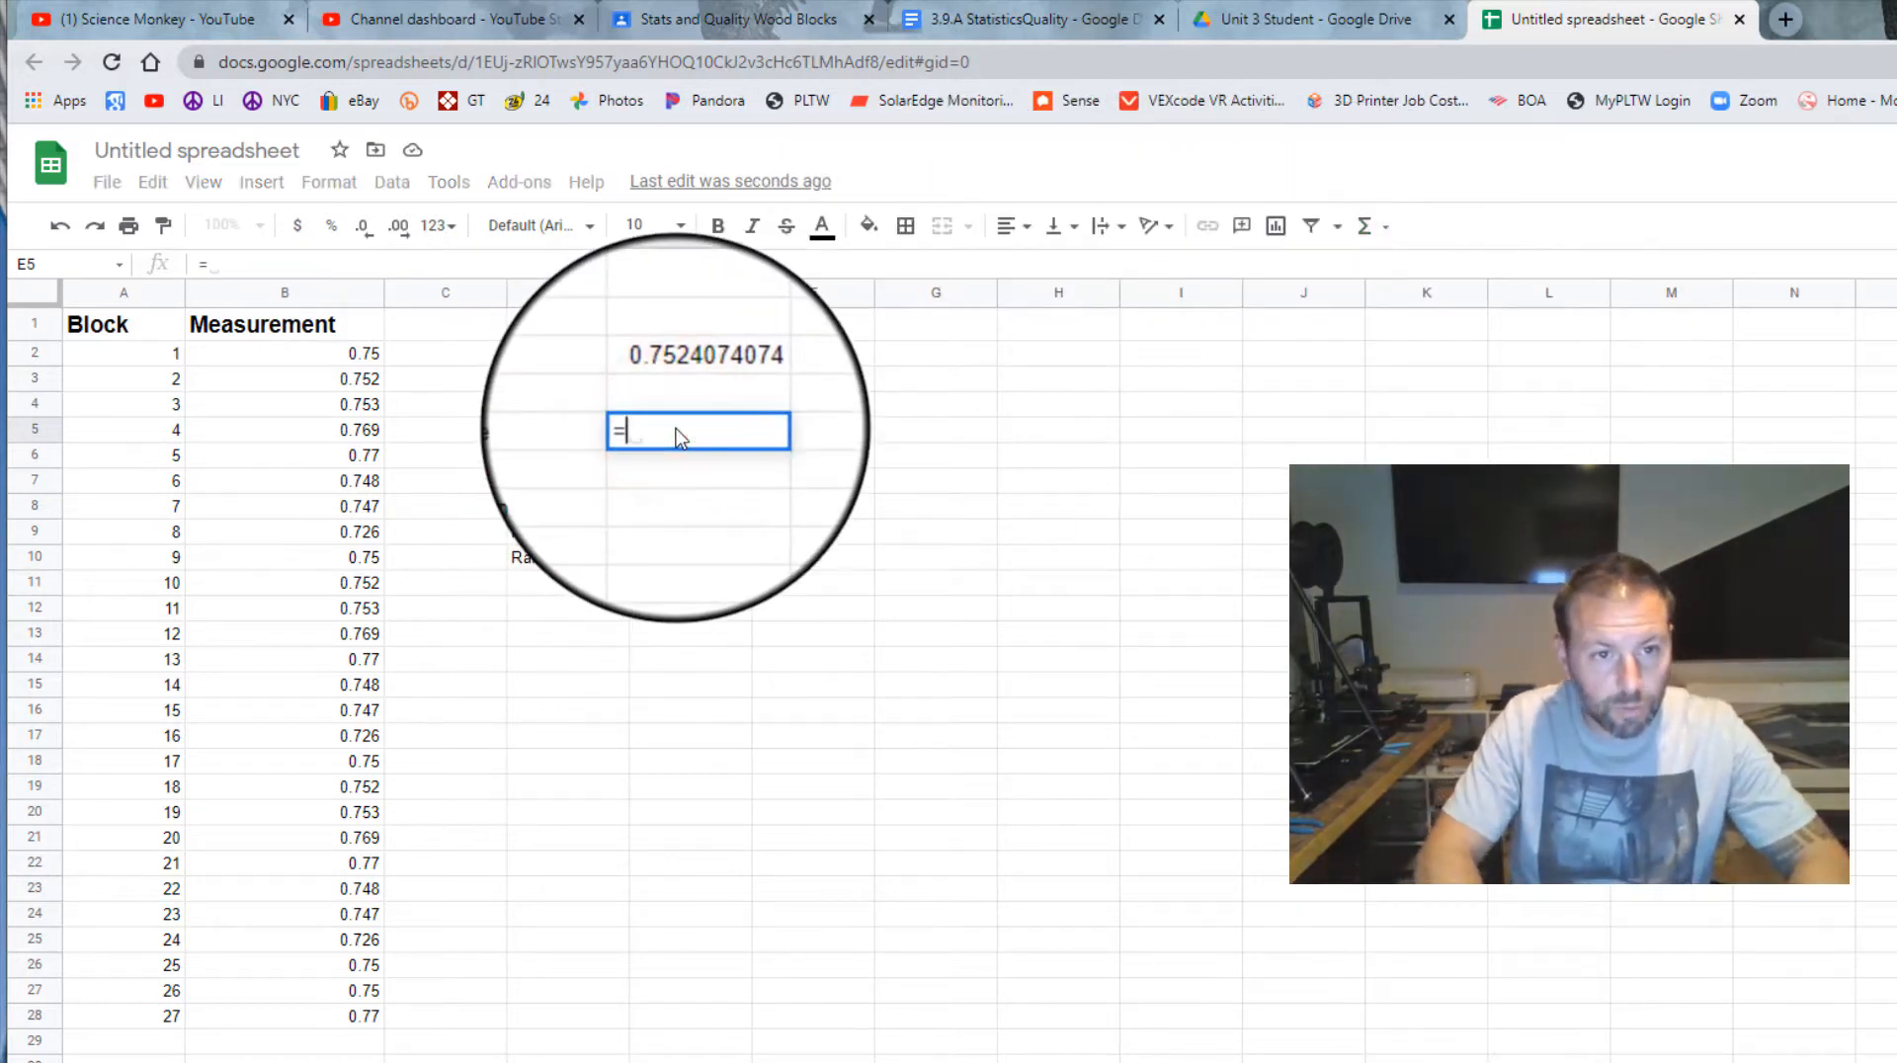
pyautogui.write('mo')
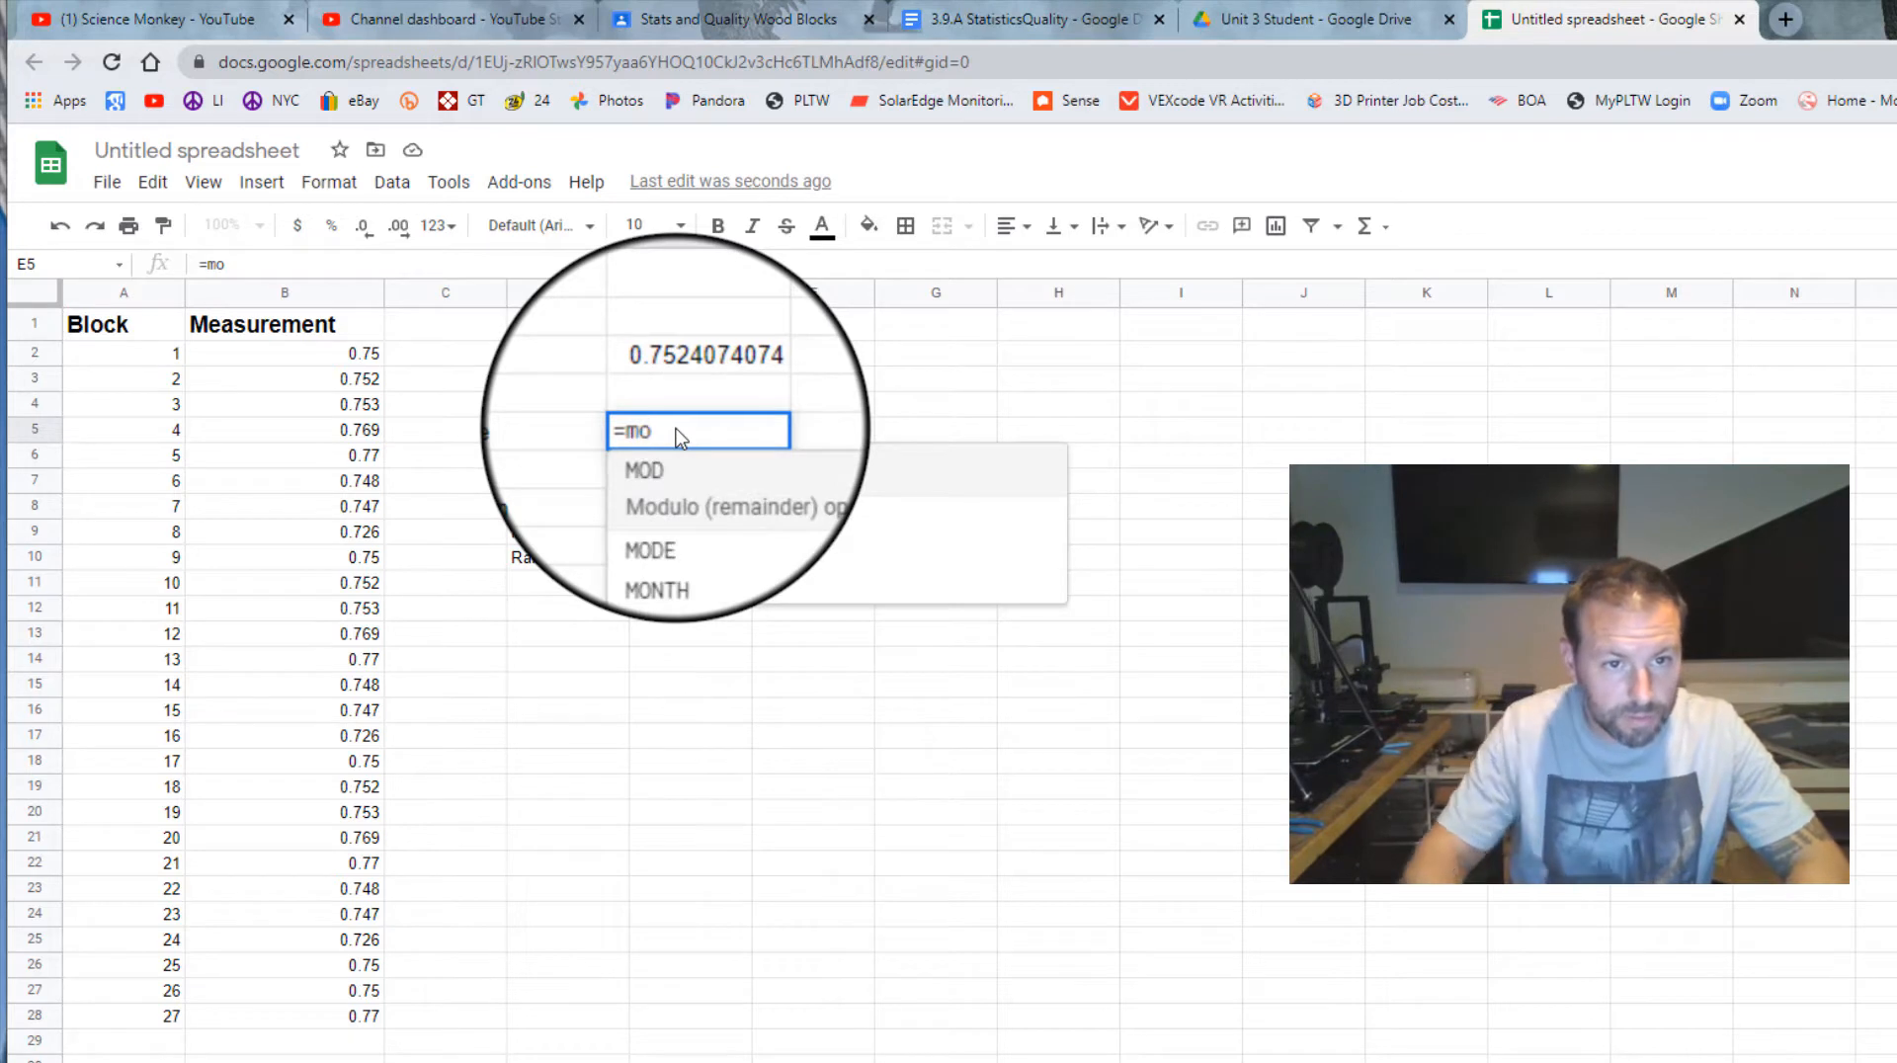
pyautogui.write('d')
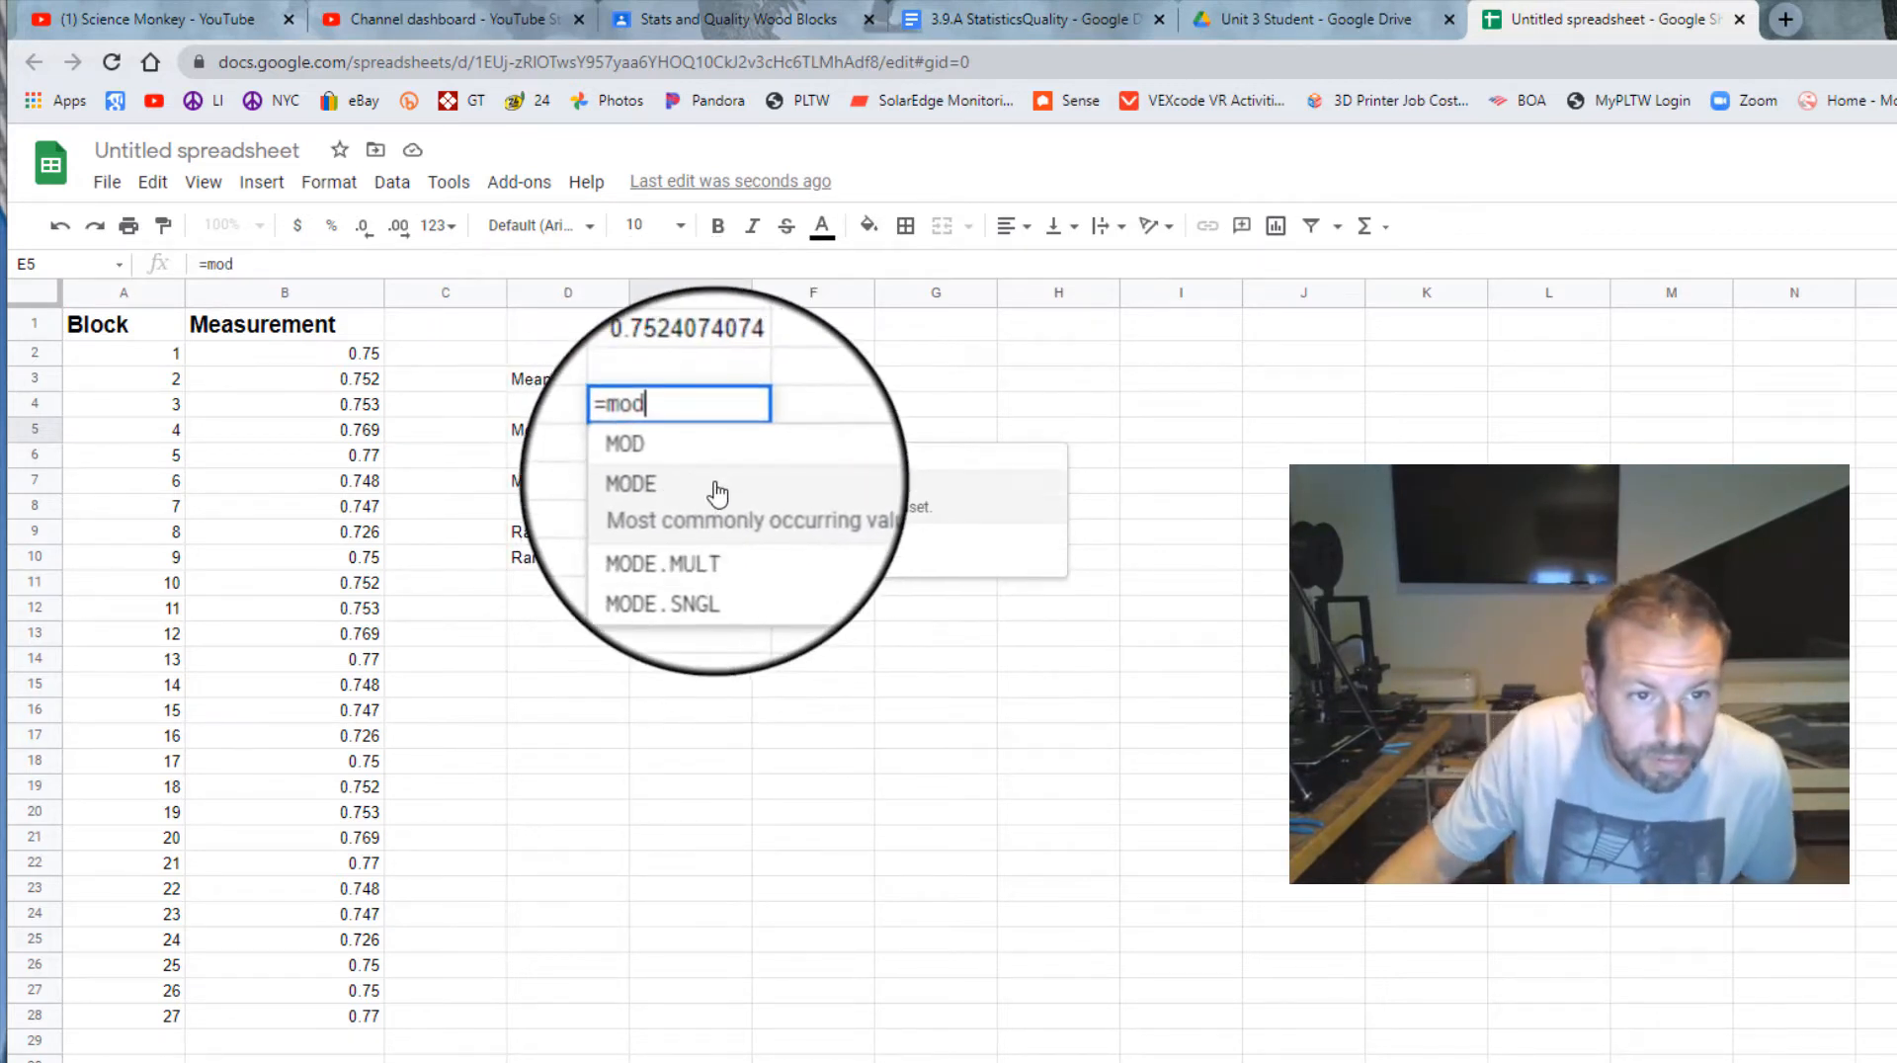
pyautogui.click(808, 493)
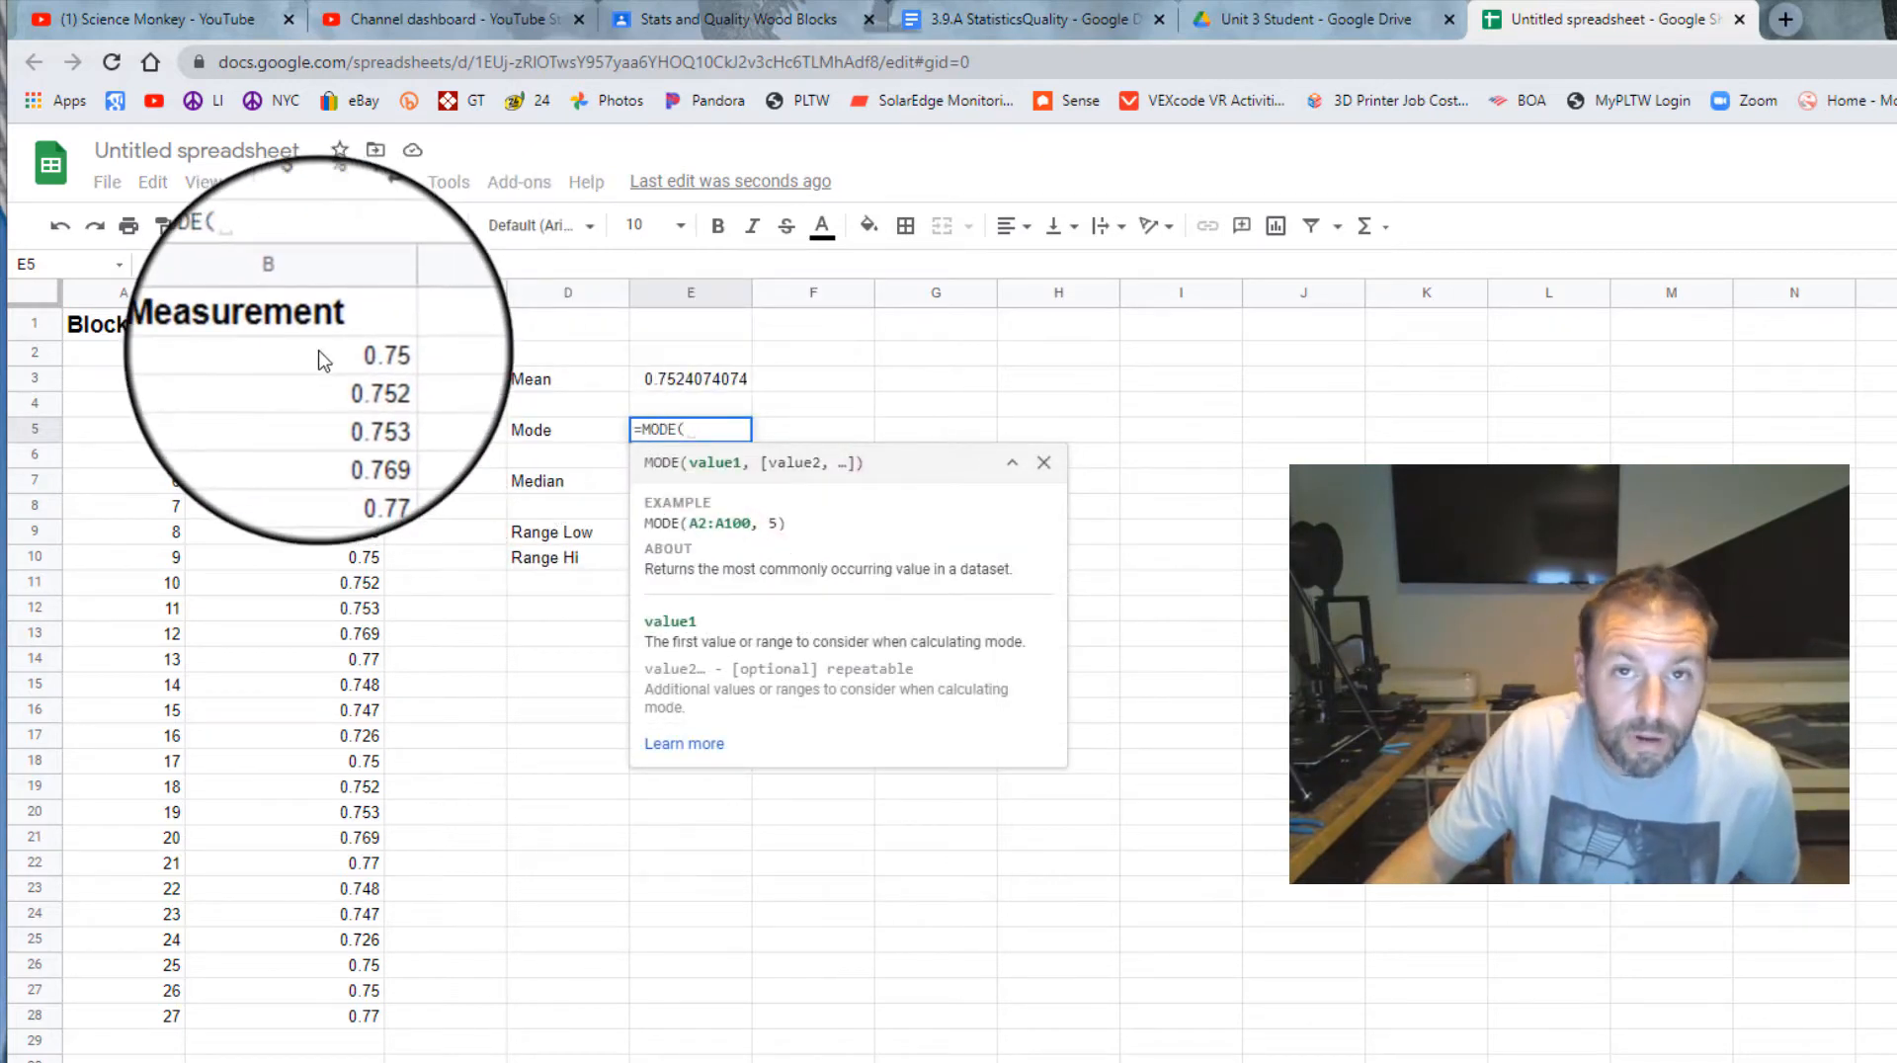
pyautogui.moveTo(318, 354); pyautogui.dragTo(329, 996)
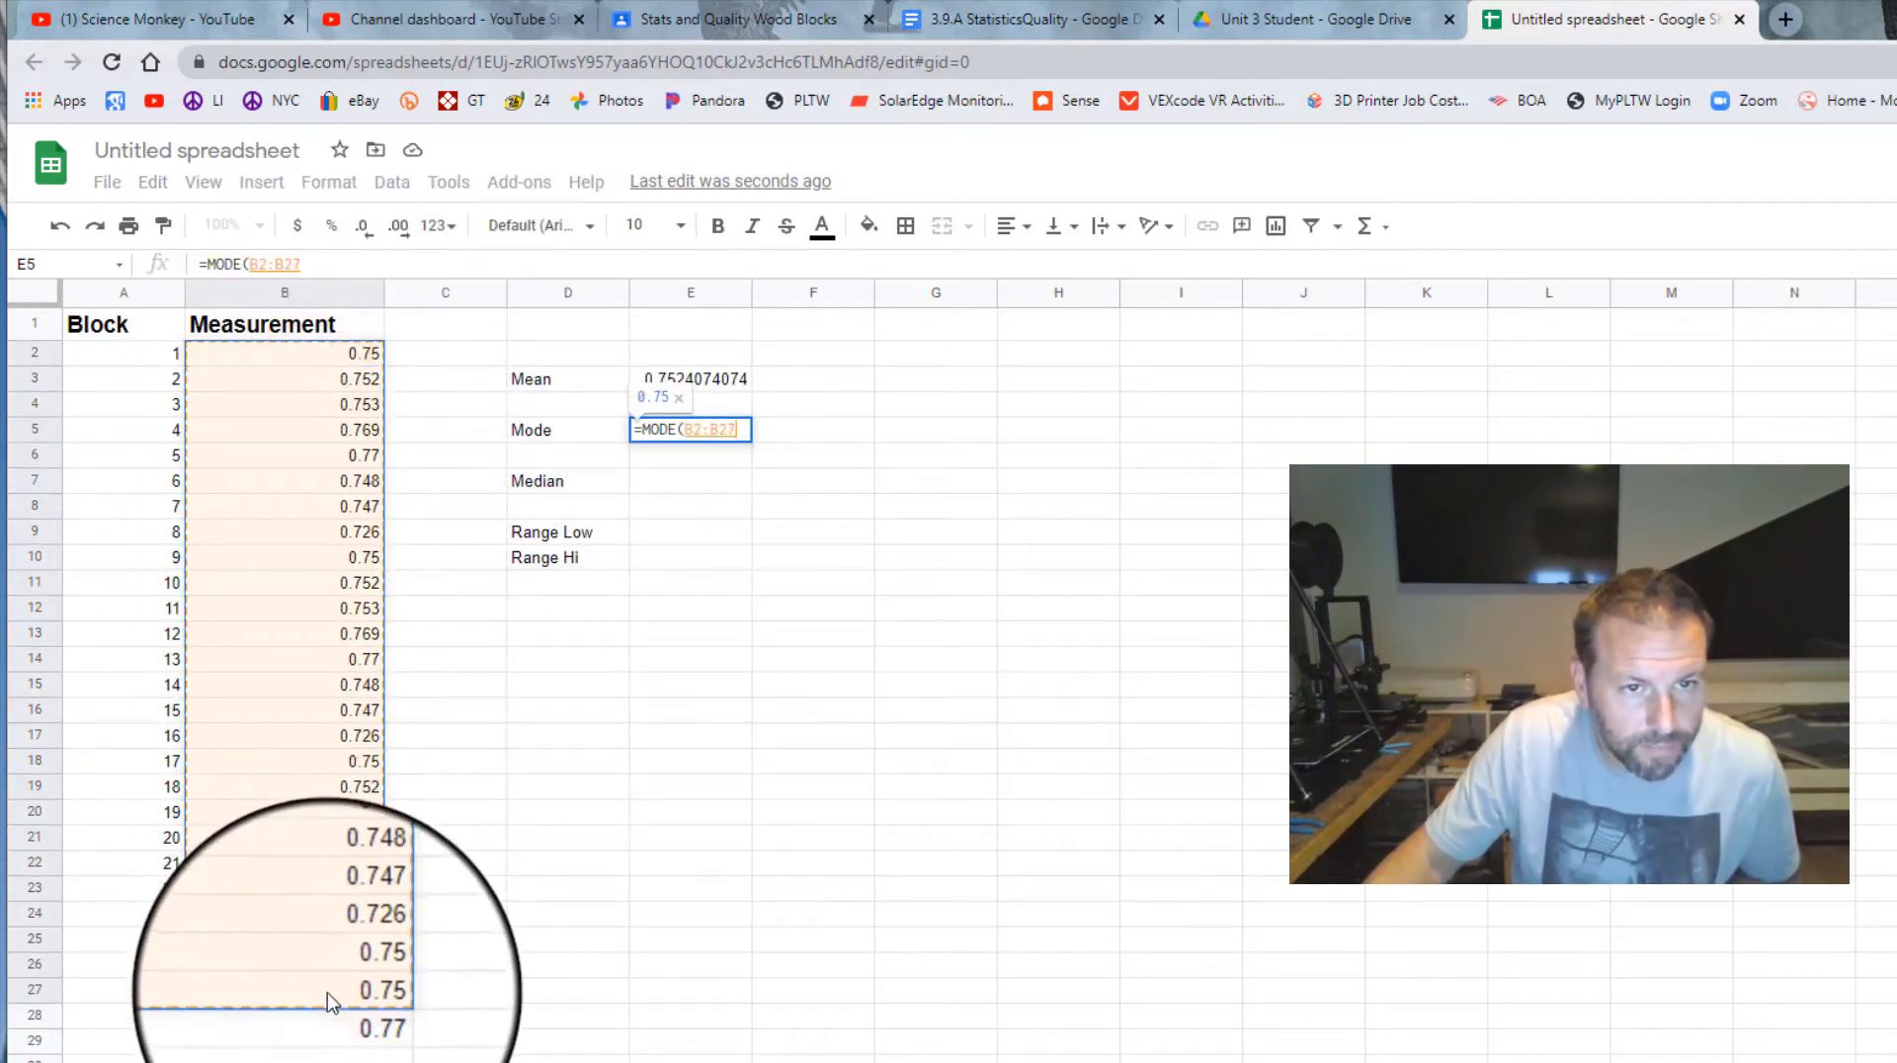
pyautogui.press('Return')
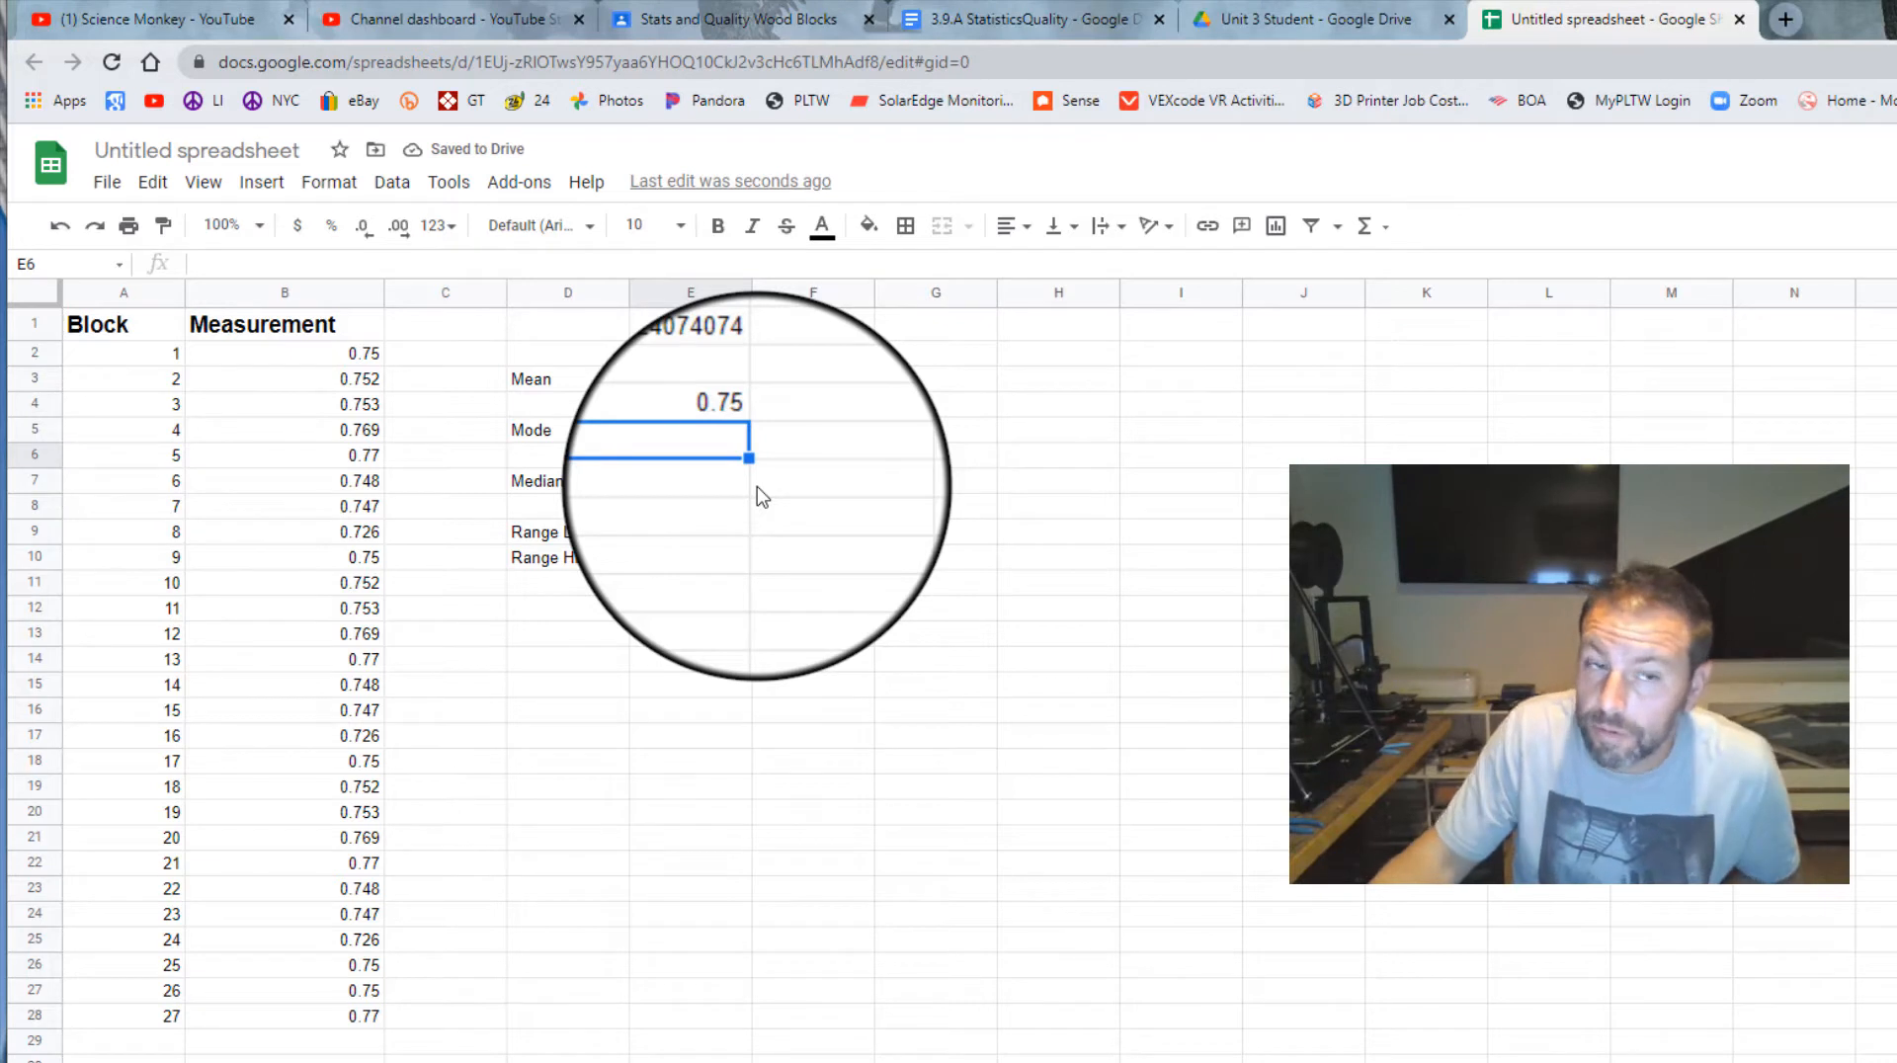
# Calculate the median in cell E7 with the MEDIAN function over measurements B2:B28
pyautogui.click(708, 481)
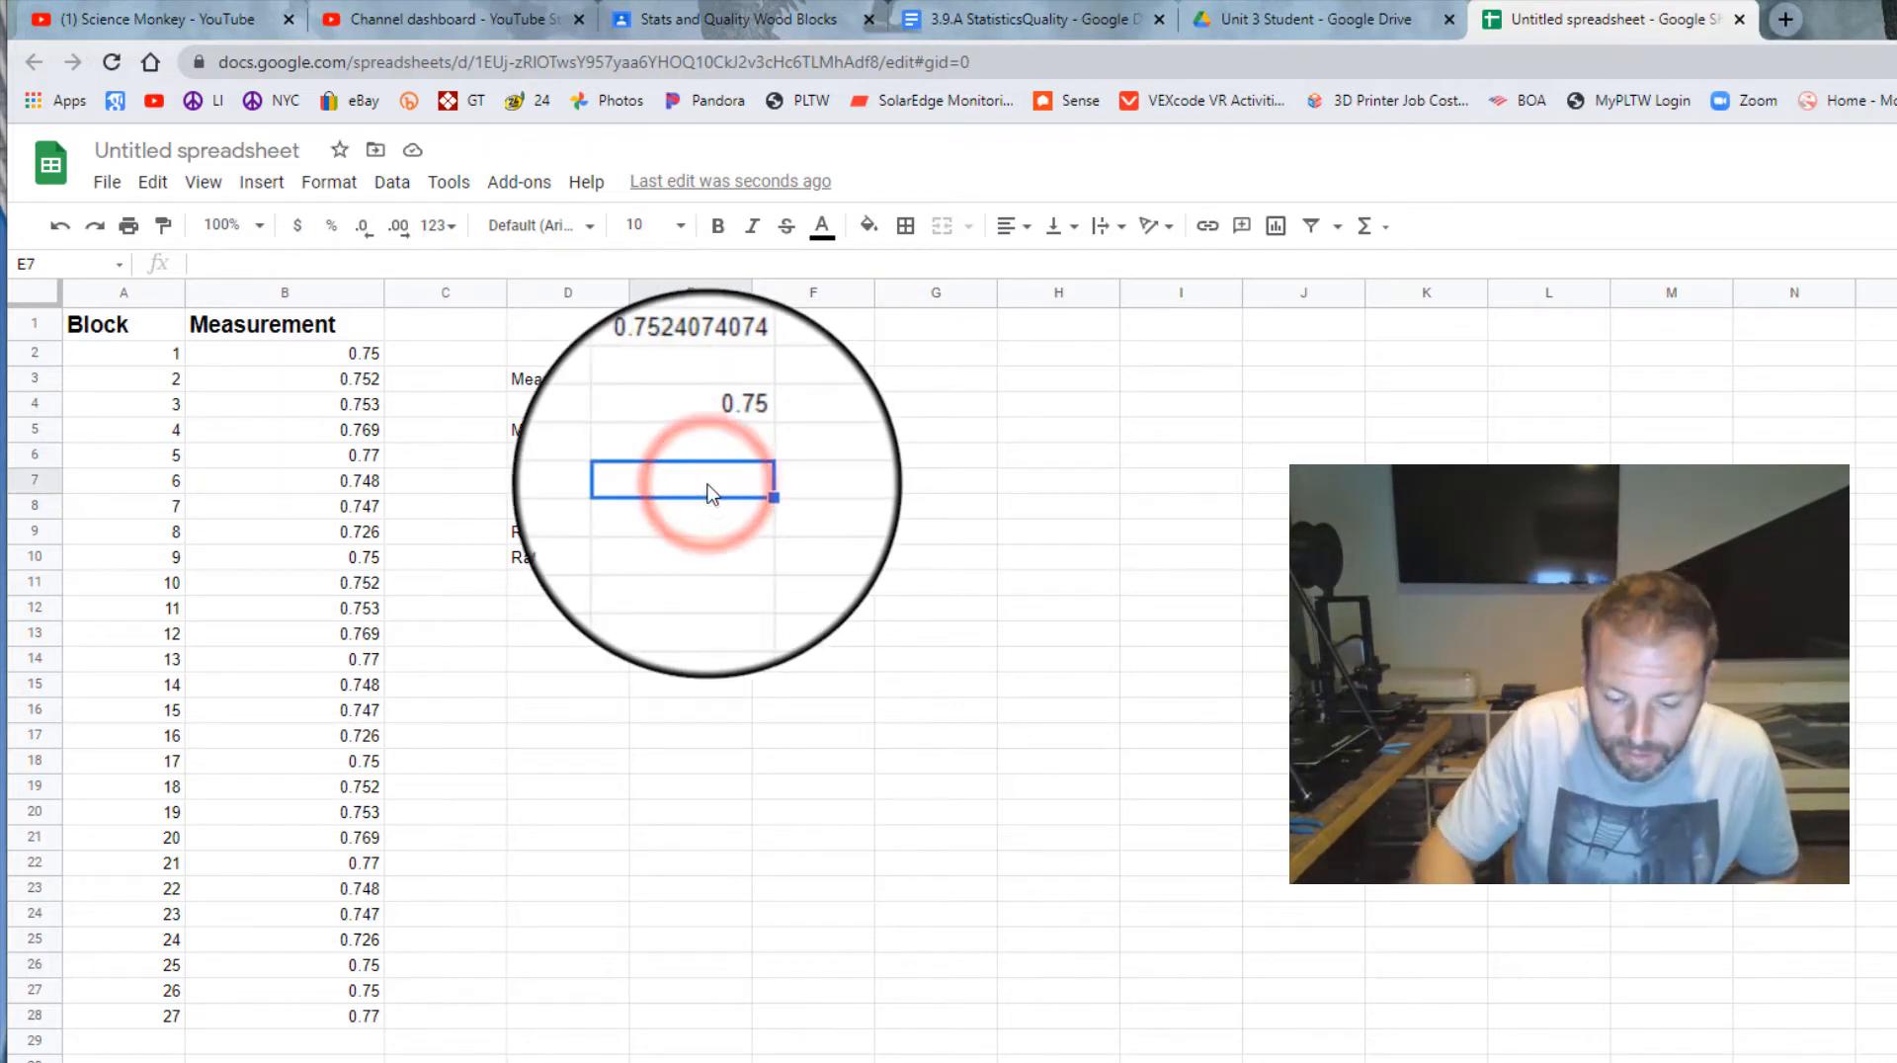
pyautogui.write('=med')
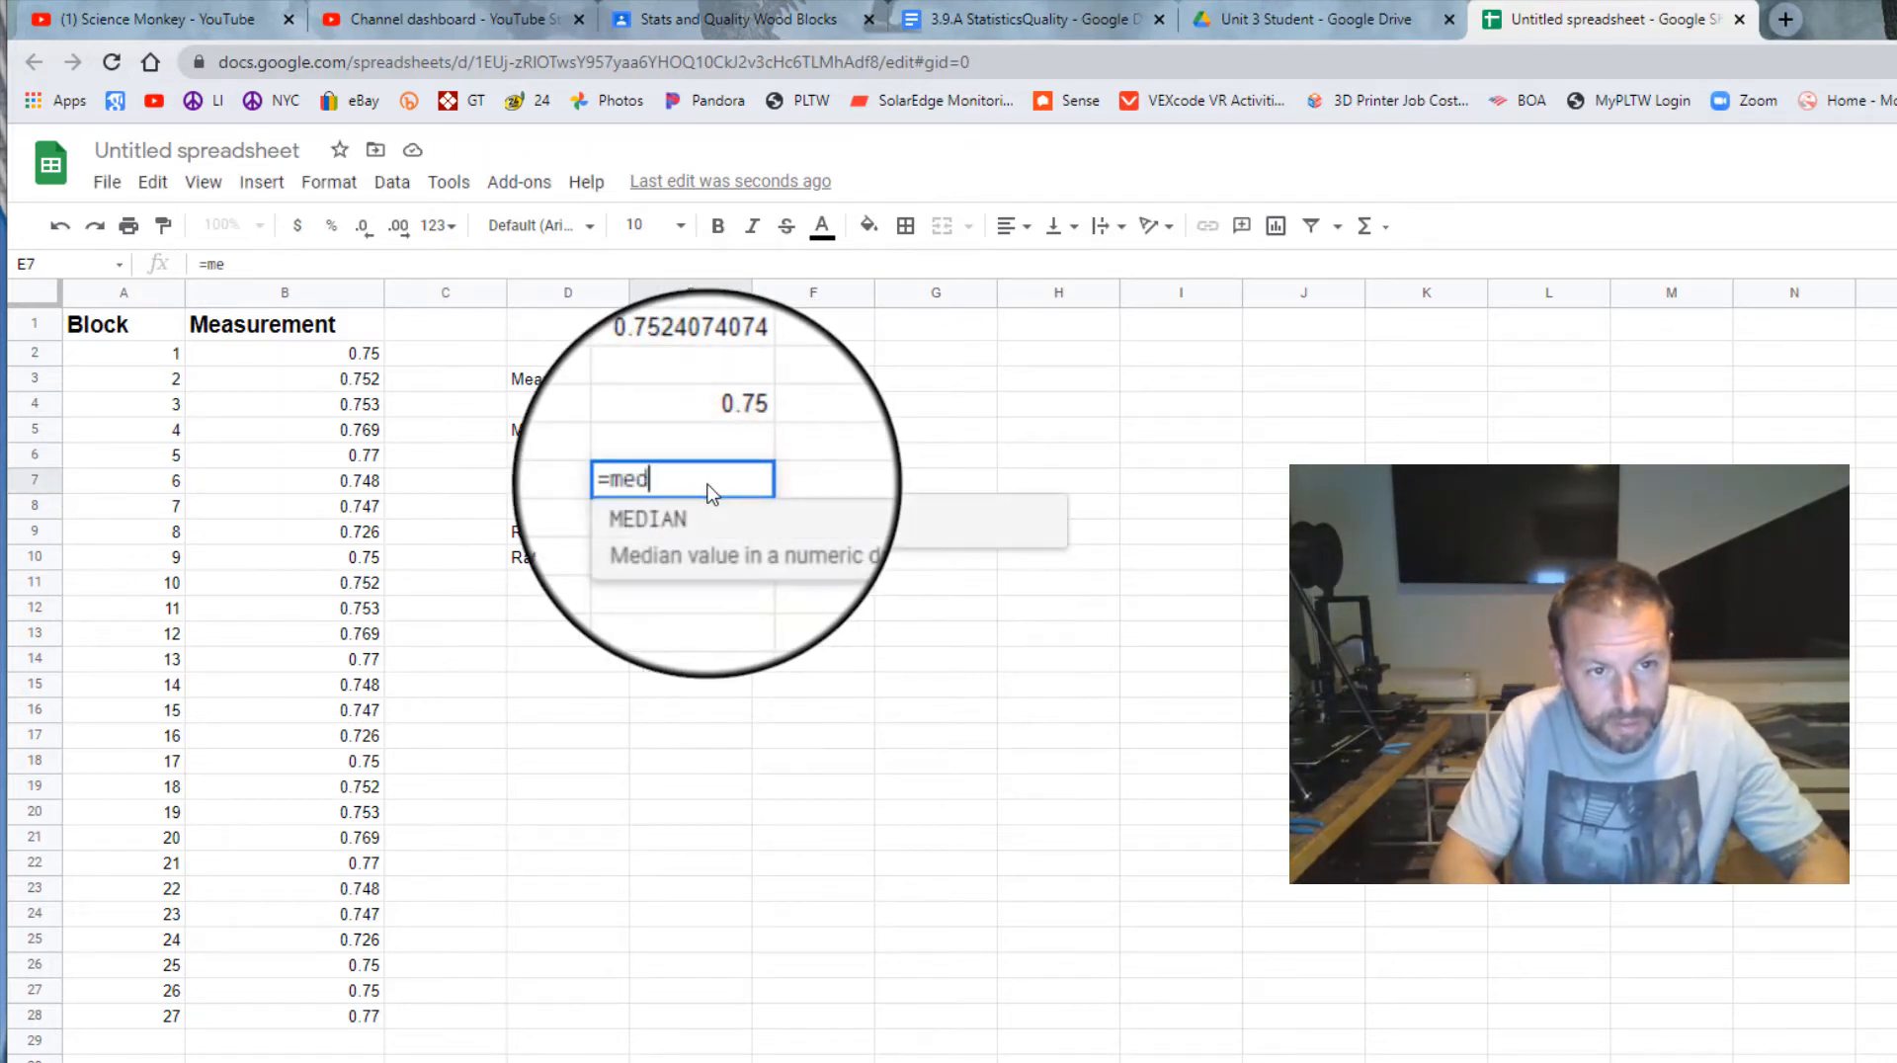
pyautogui.click(696, 502)
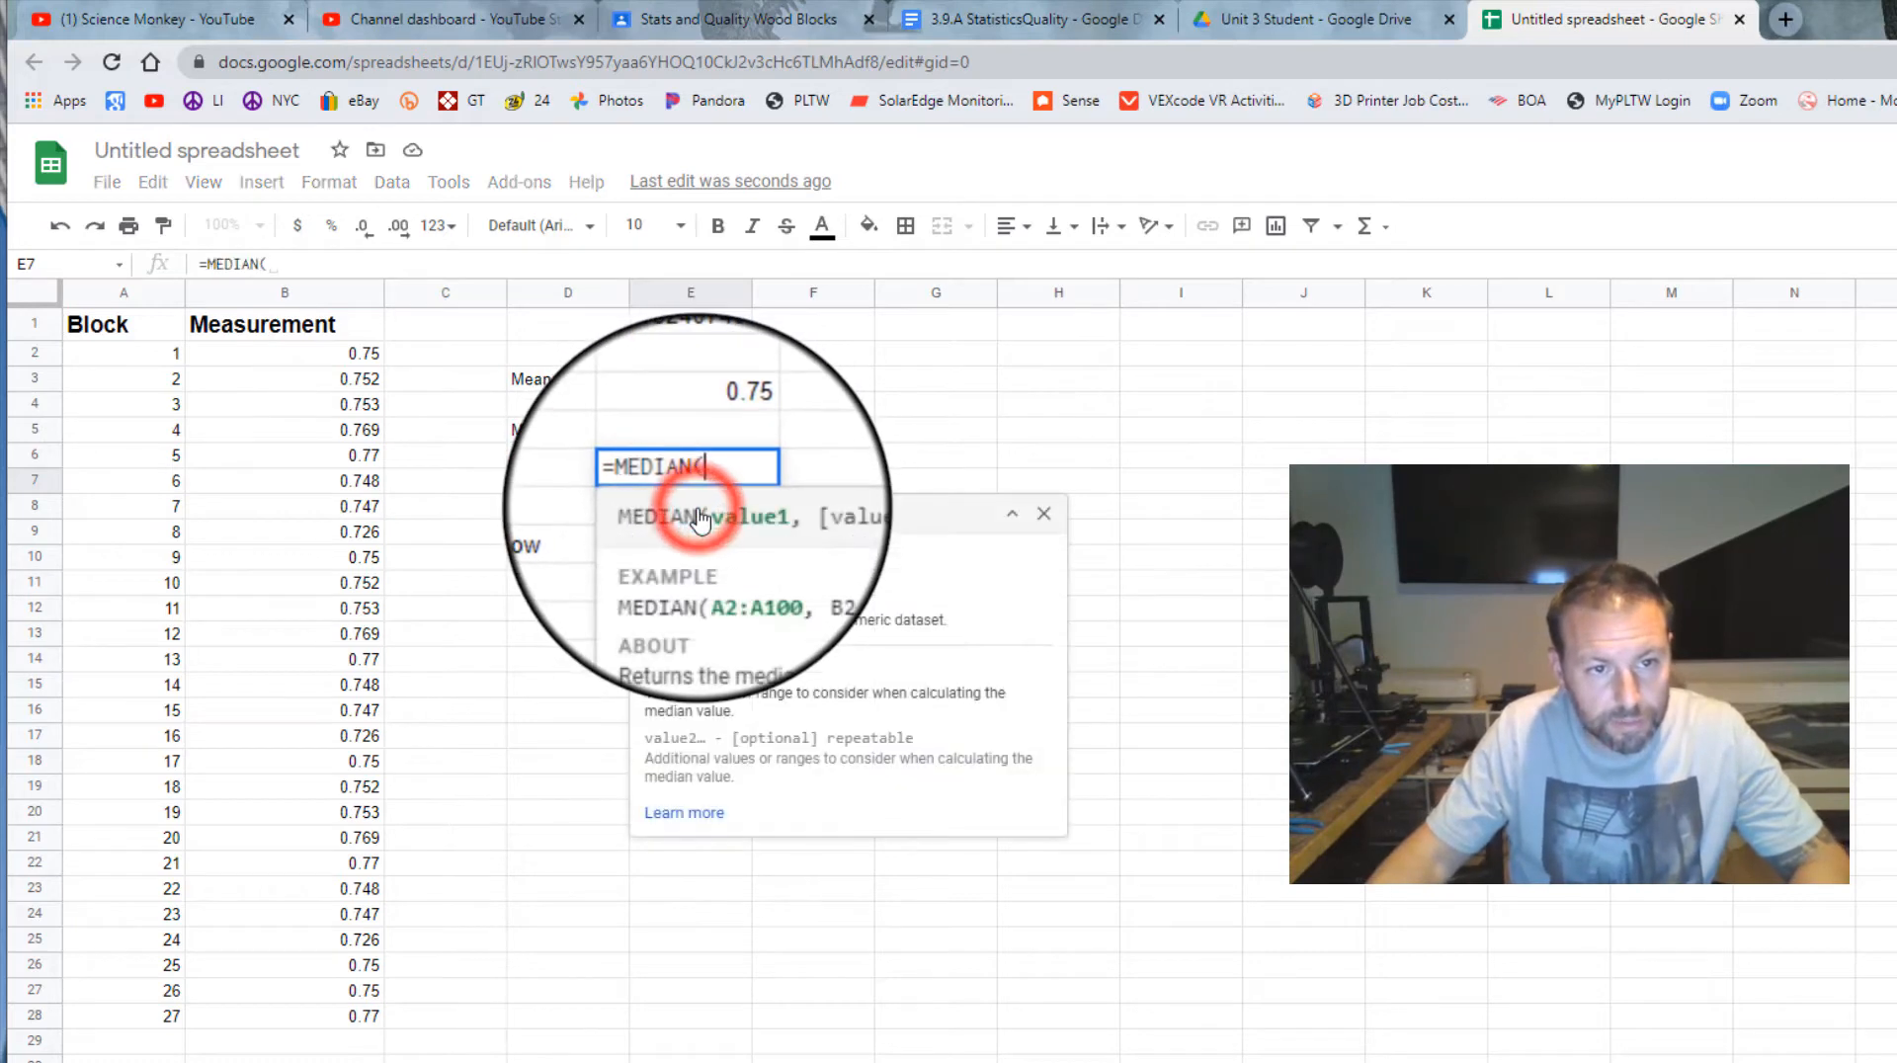
pyautogui.moveTo(331, 353); pyautogui.dragTo(316, 1016)
pyautogui.press('Return')
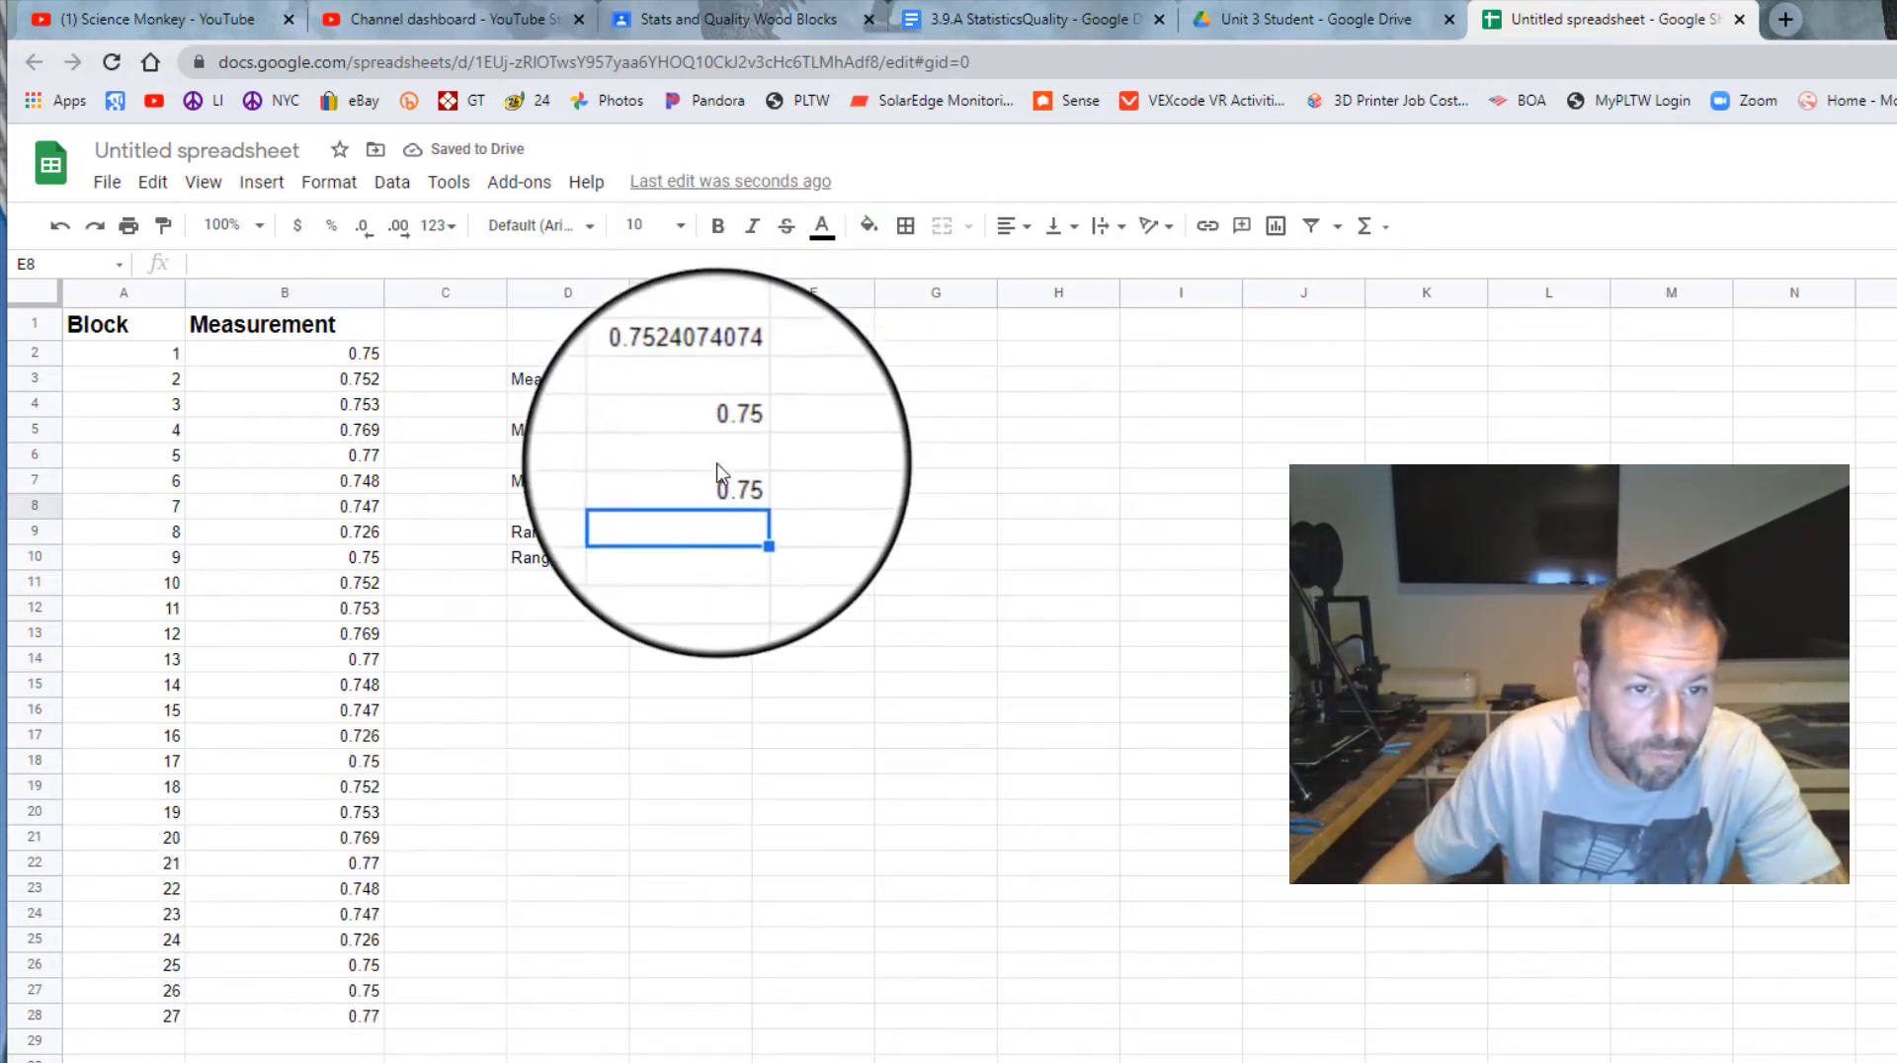
pyautogui.click(694, 524)
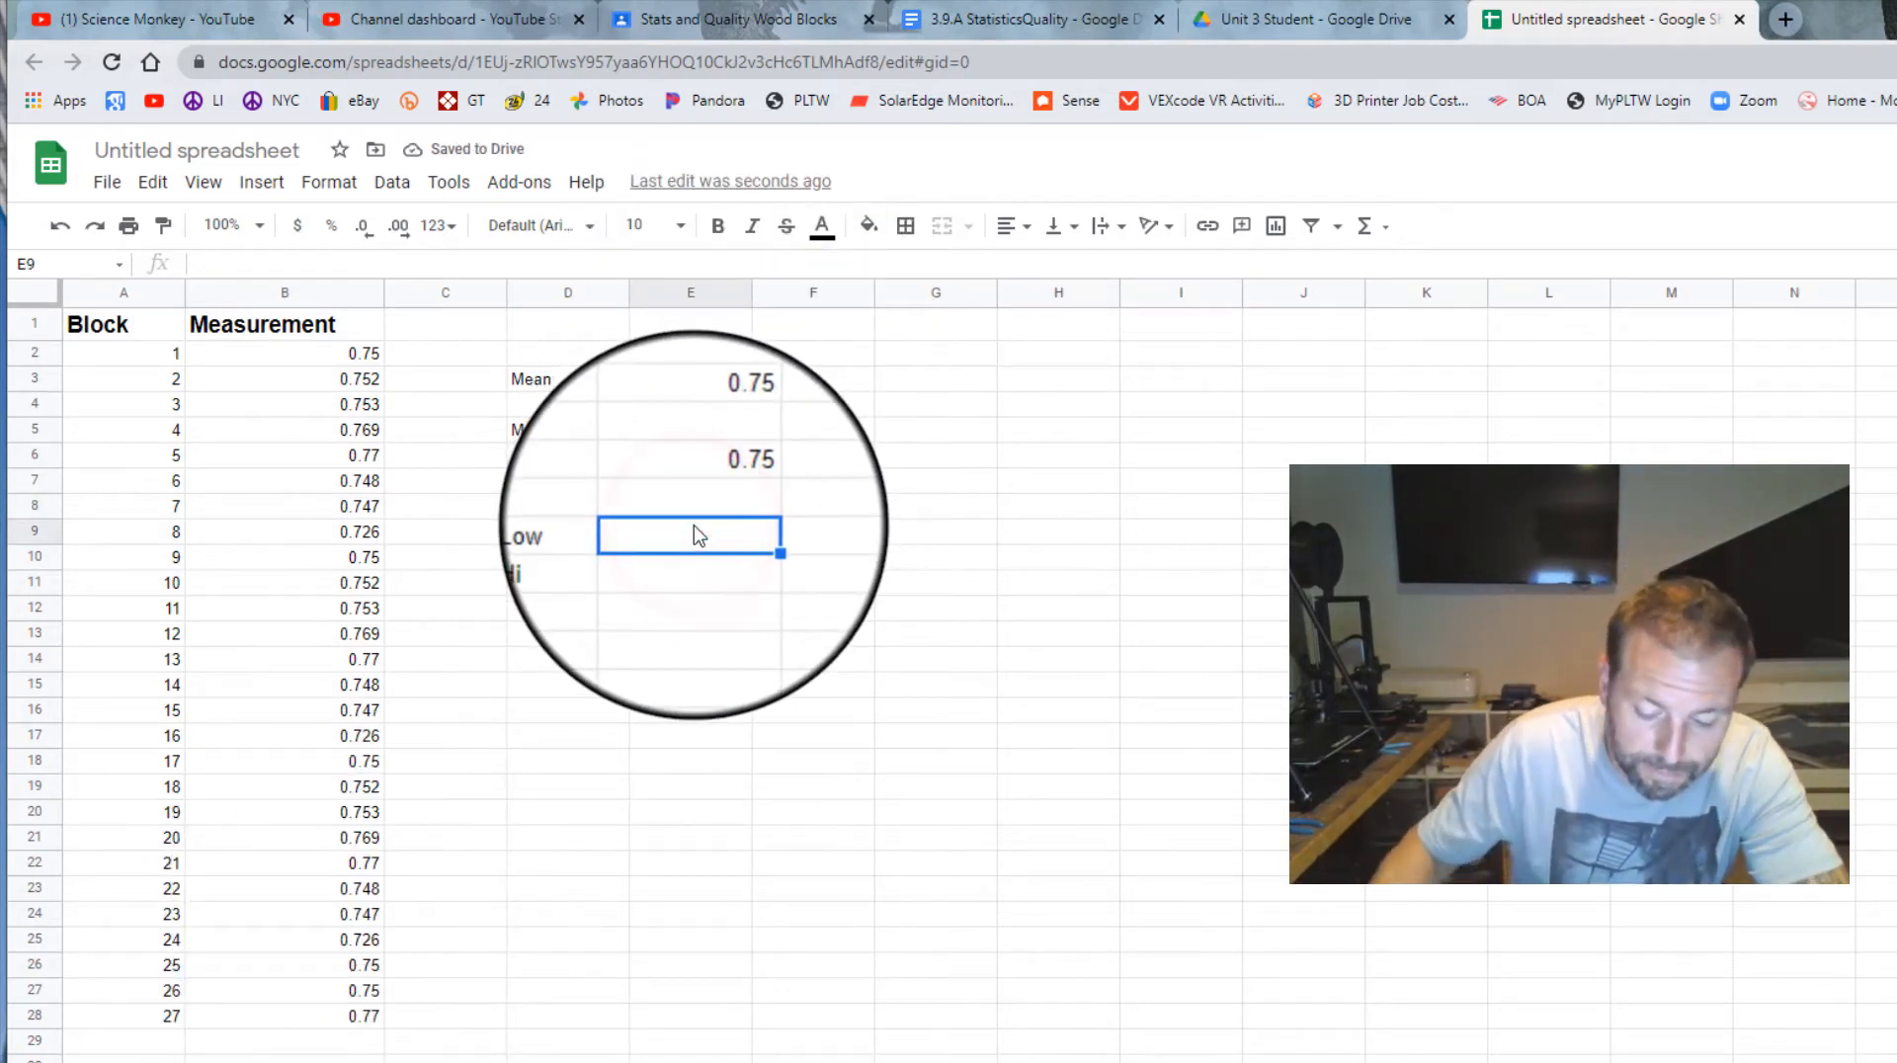
pyautogui.write('=')
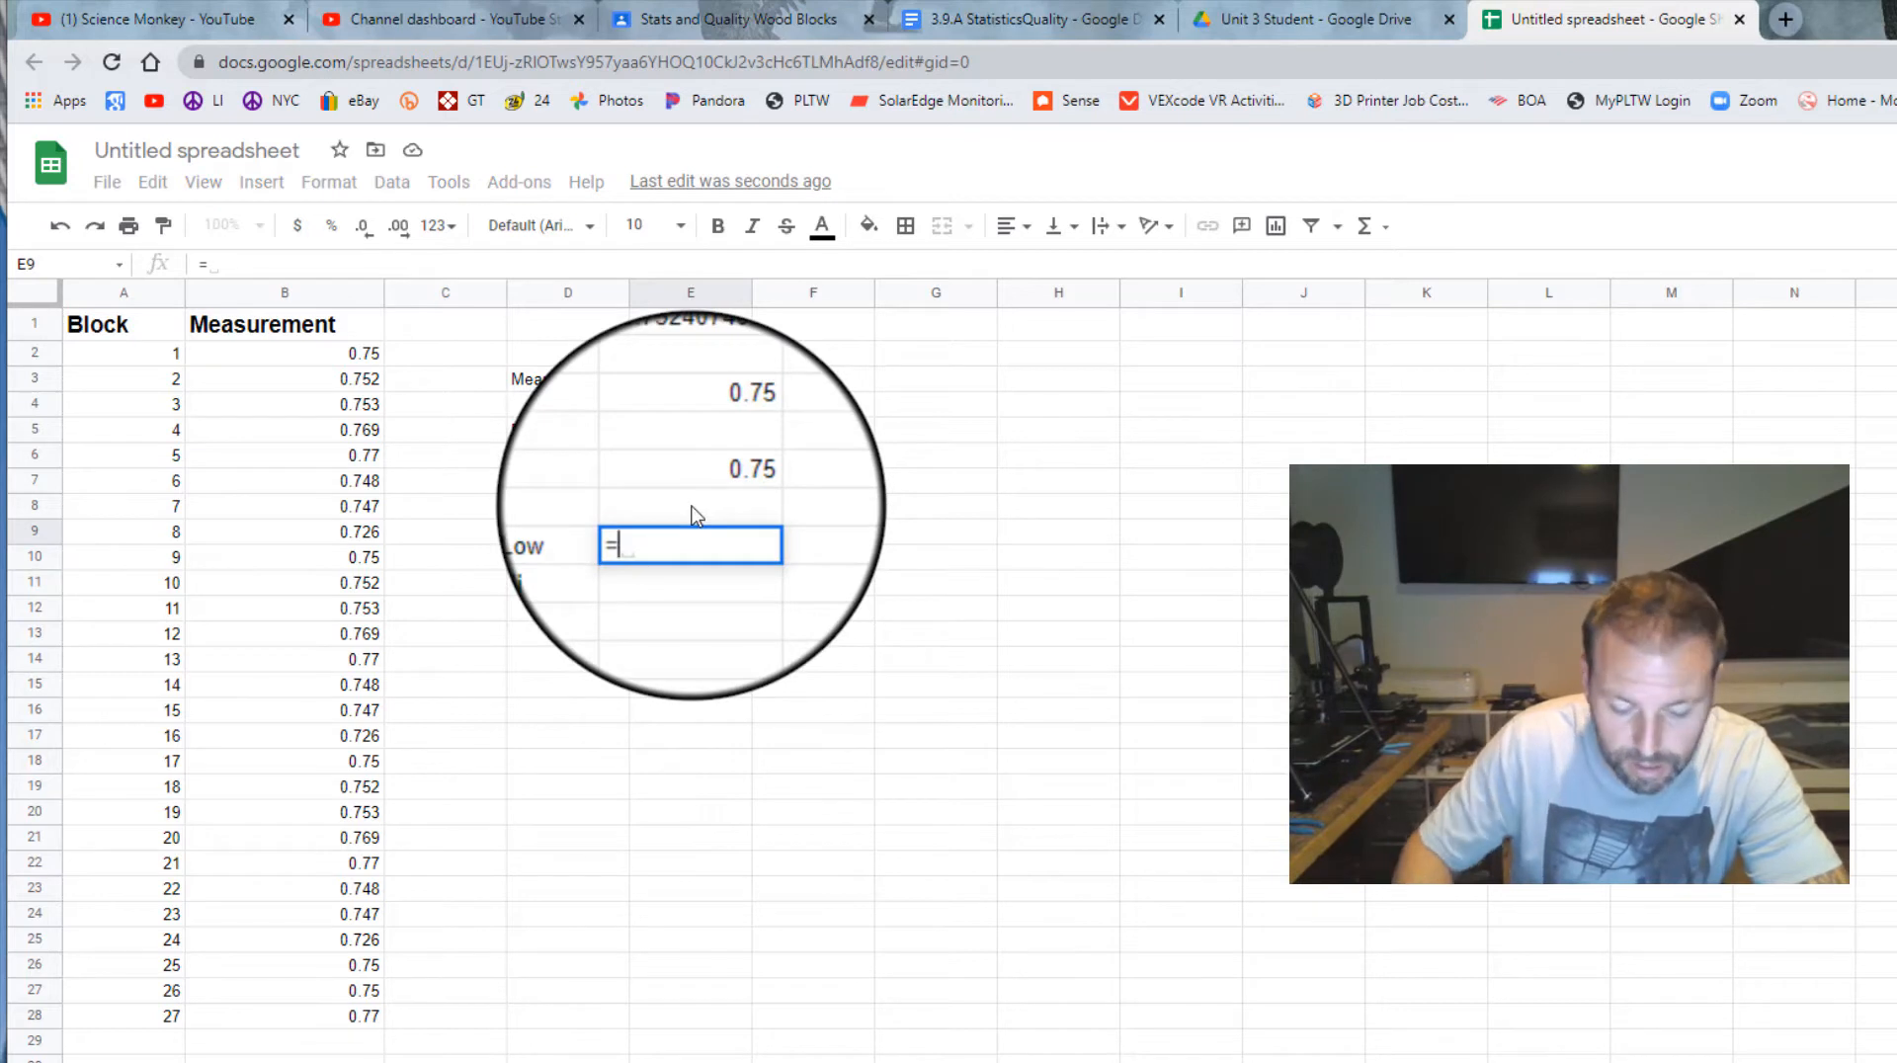
pyautogui.write('ra')
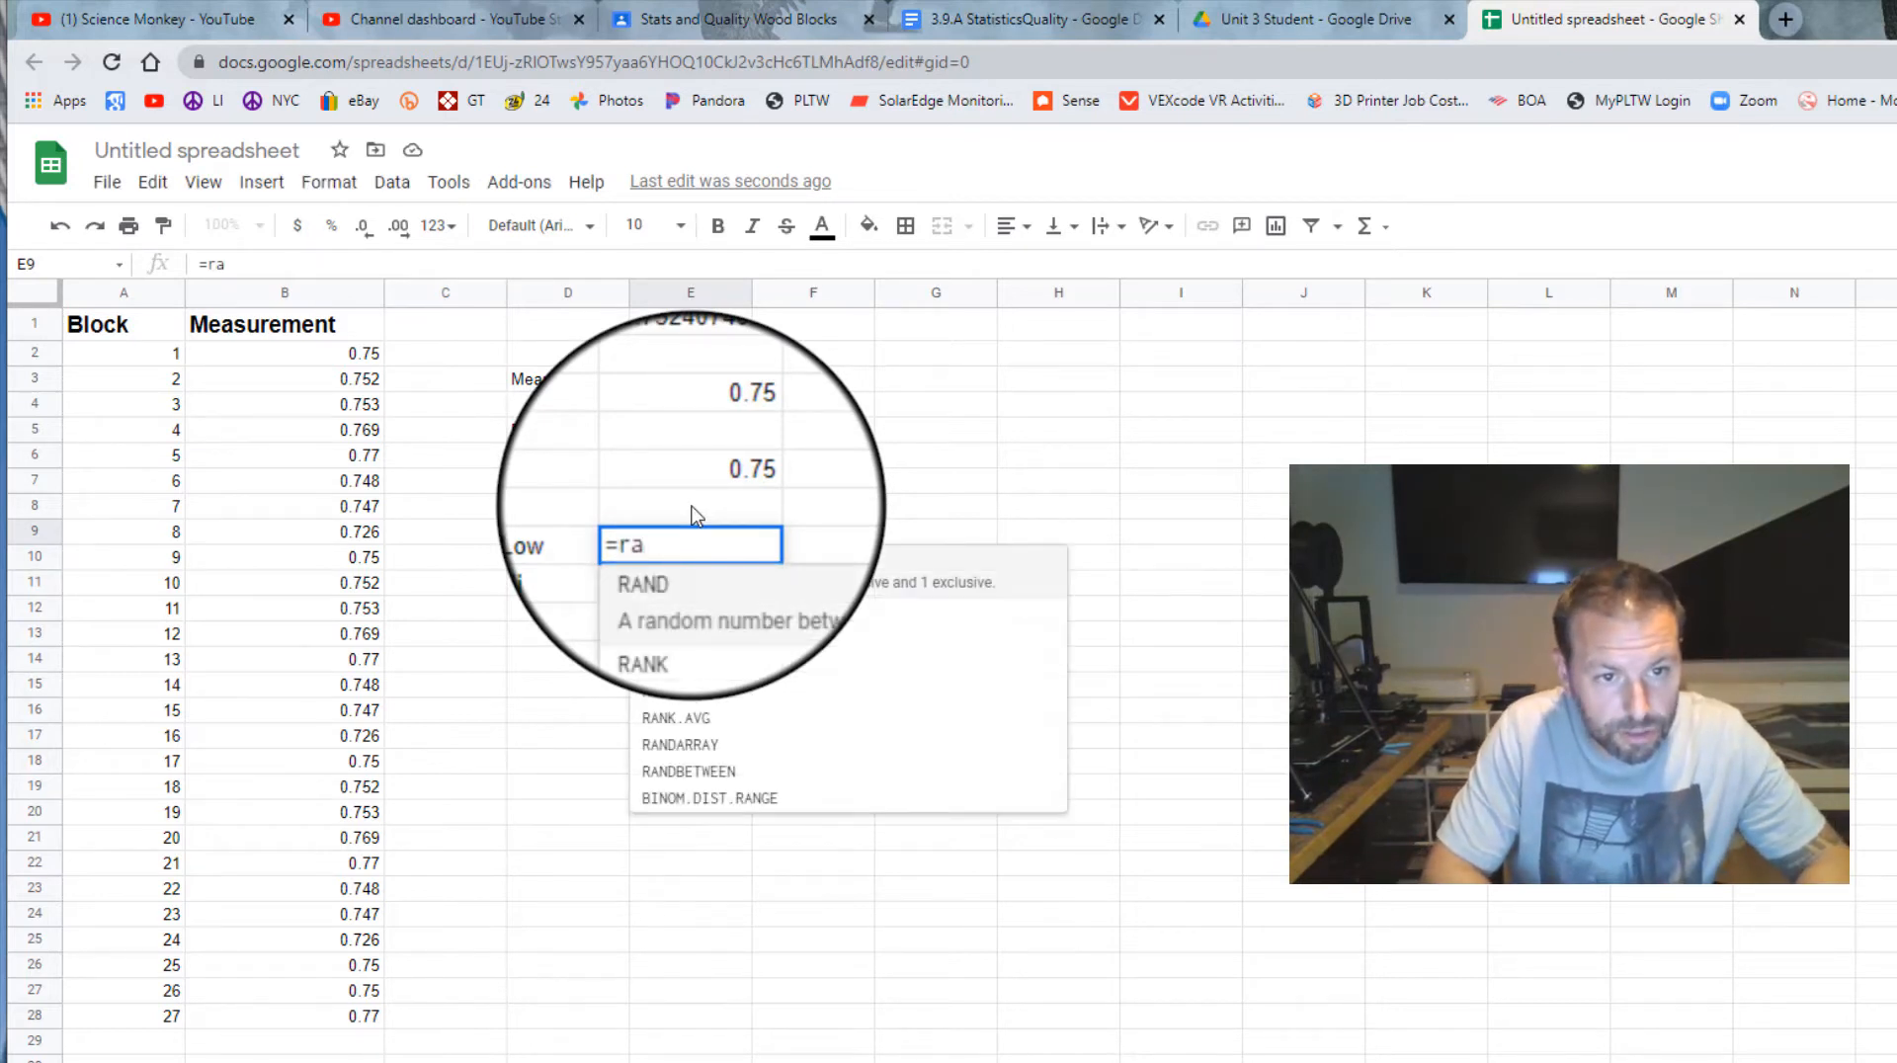
pyautogui.write('nge')
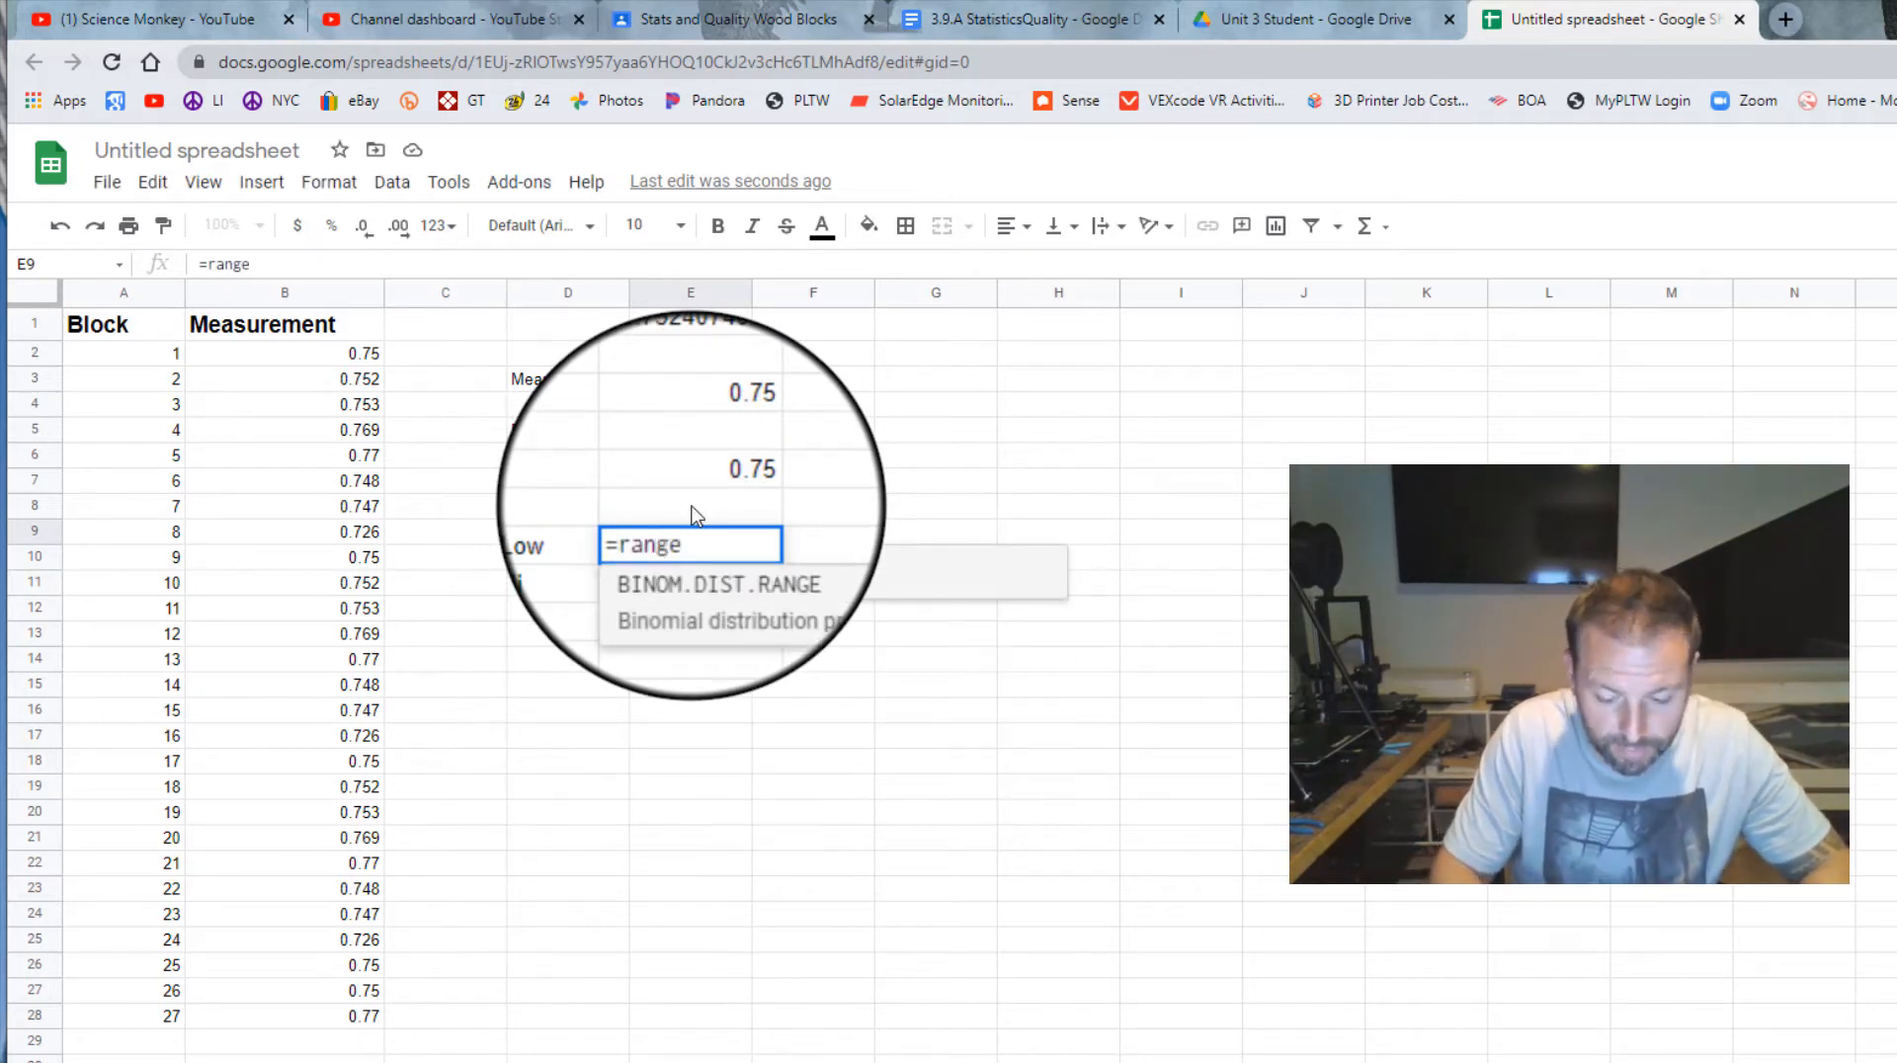
pyautogui.press('BackSpace')
pyautogui.press('BackSpace')
pyautogui.press('BackSpace')
pyautogui.press('BackSpace')
pyautogui.press('BackSpace')
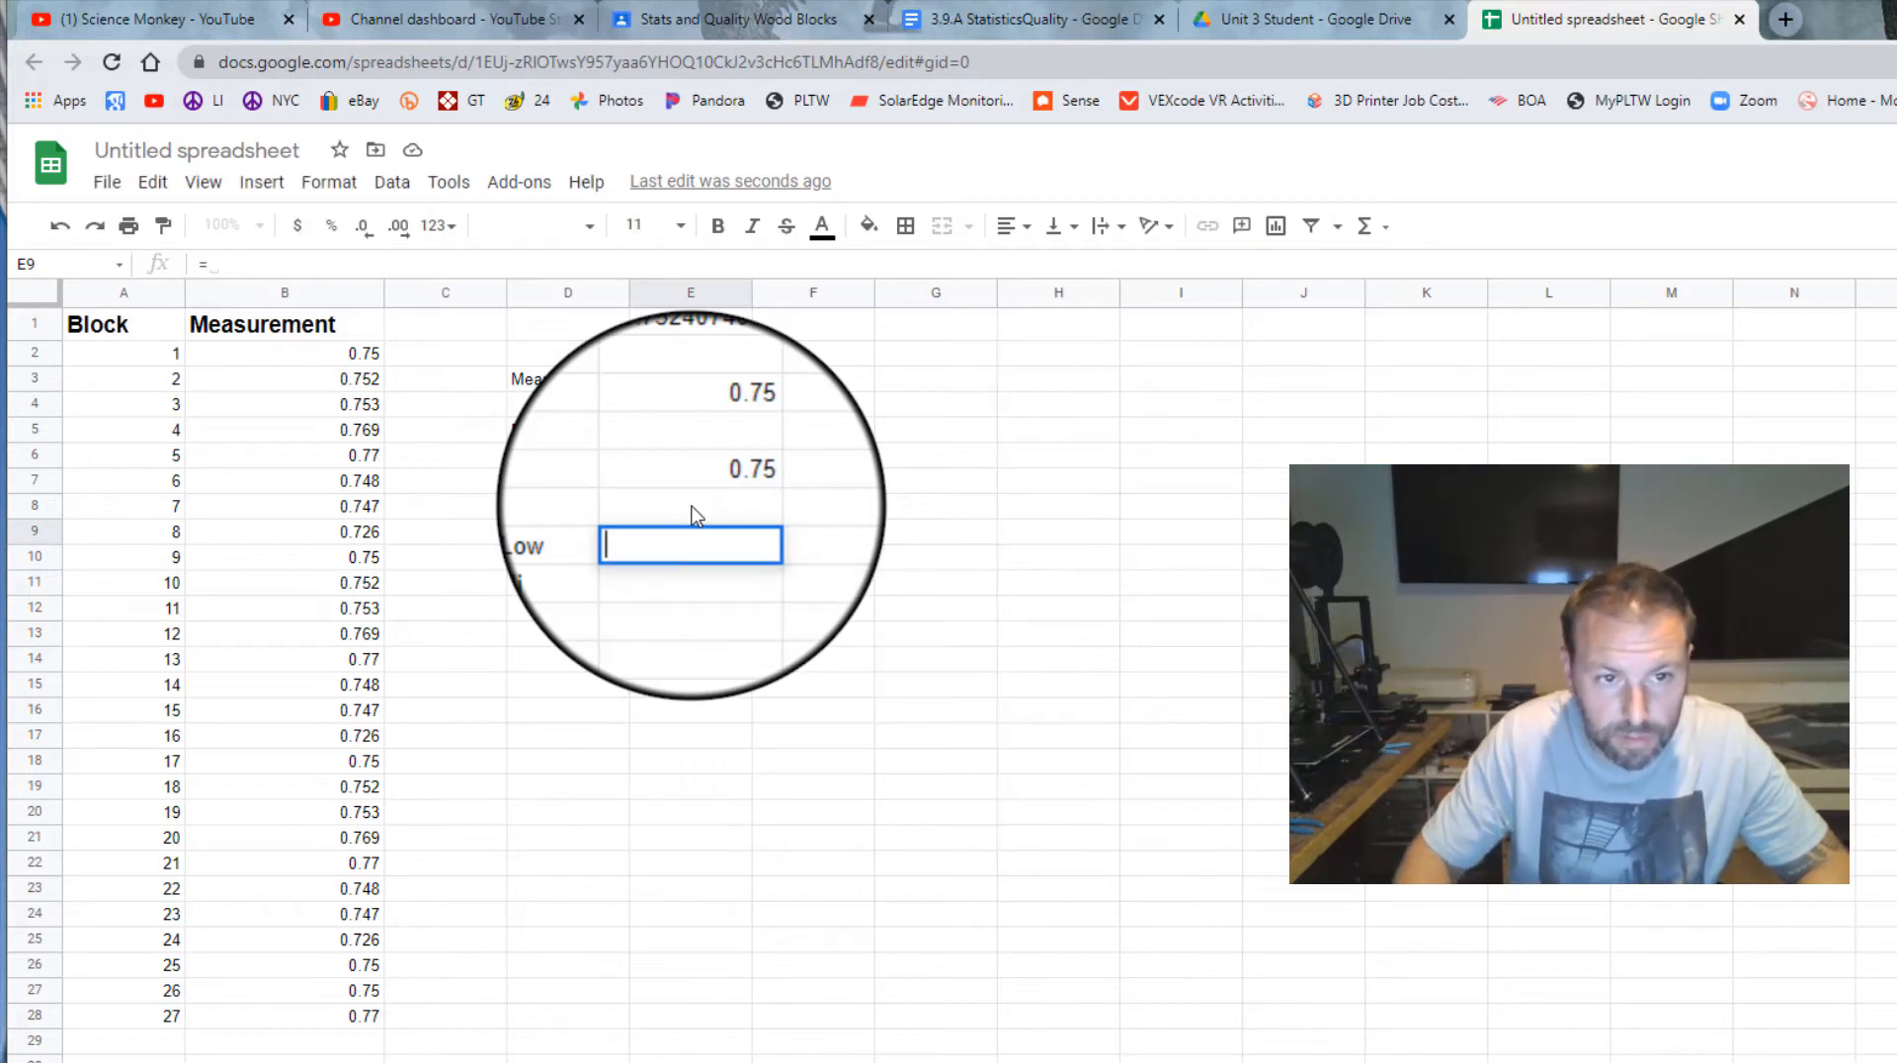
pyautogui.press('Escape')
# Calculate the Range Low value in cell E9 with the MIN function over measurements B2:B28
pyautogui.click(1385, 226)
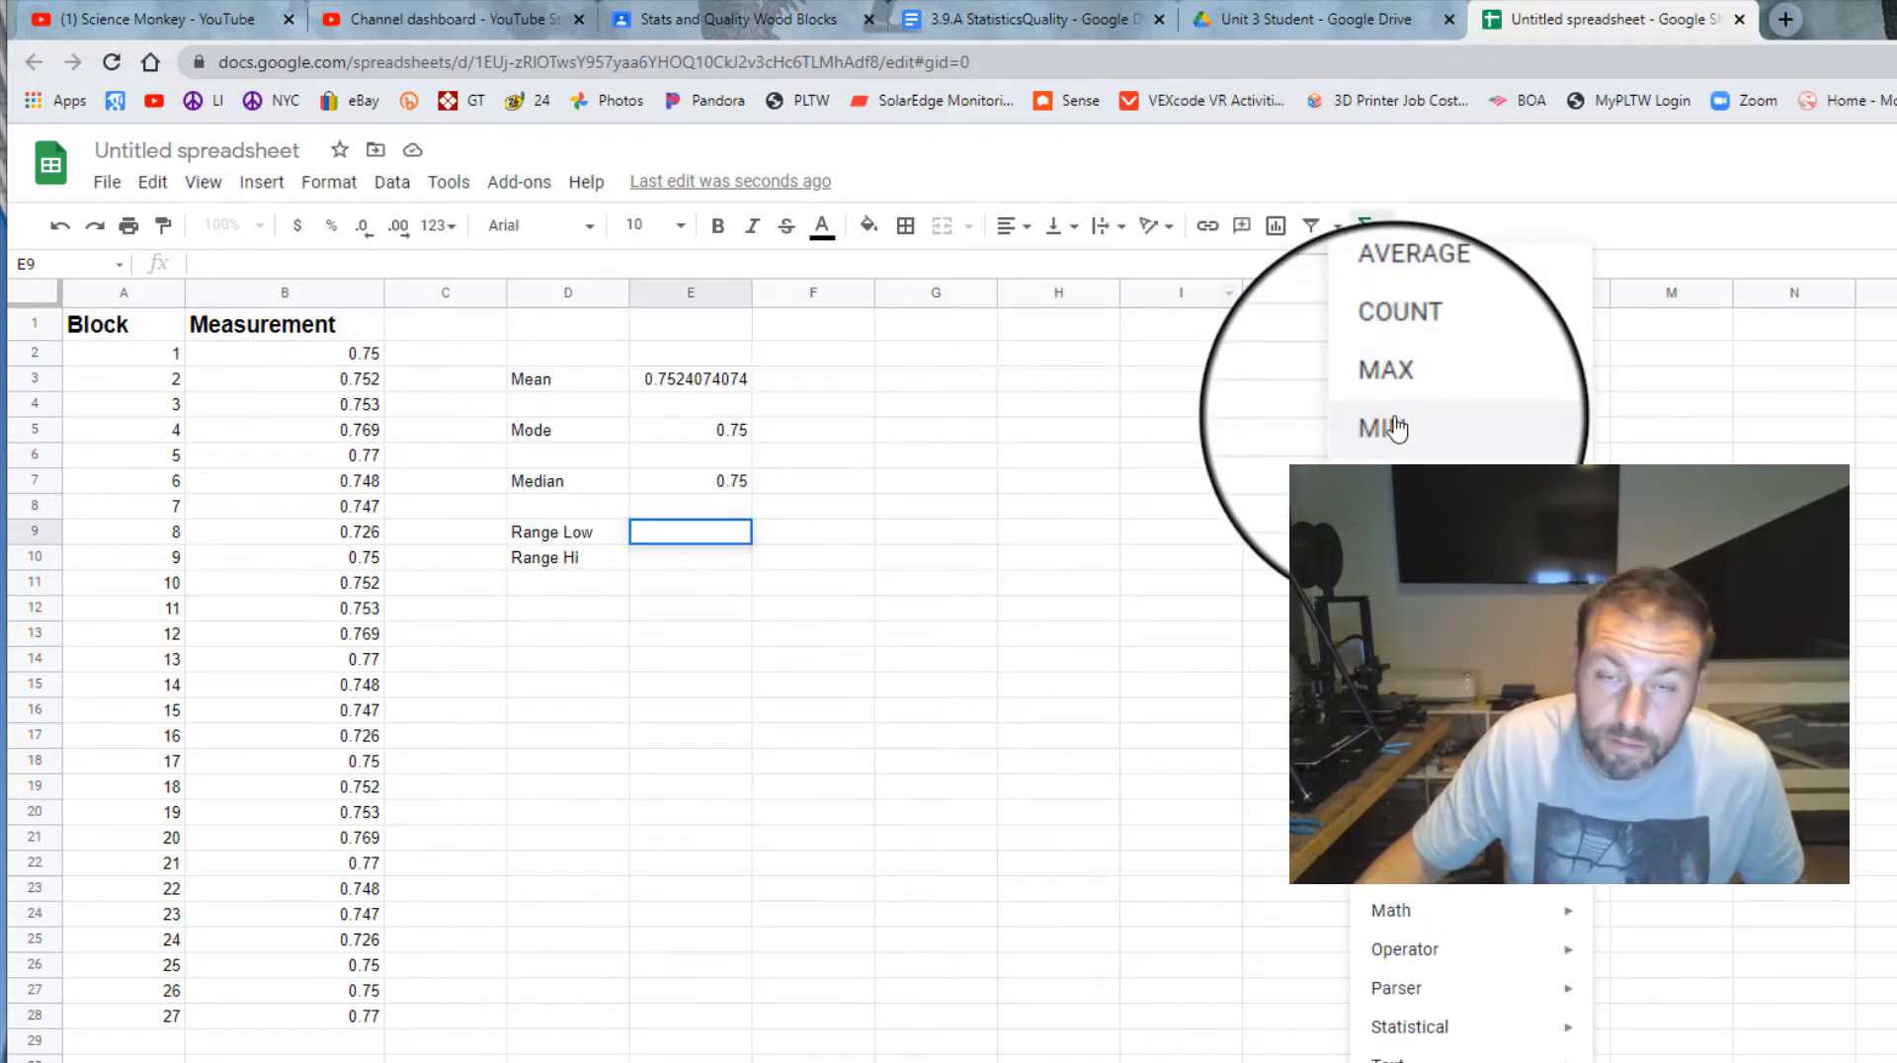
pyautogui.click(1396, 428)
pyautogui.moveTo(326, 353); pyautogui.dragTo(329, 1015)
pyautogui.press('Return')
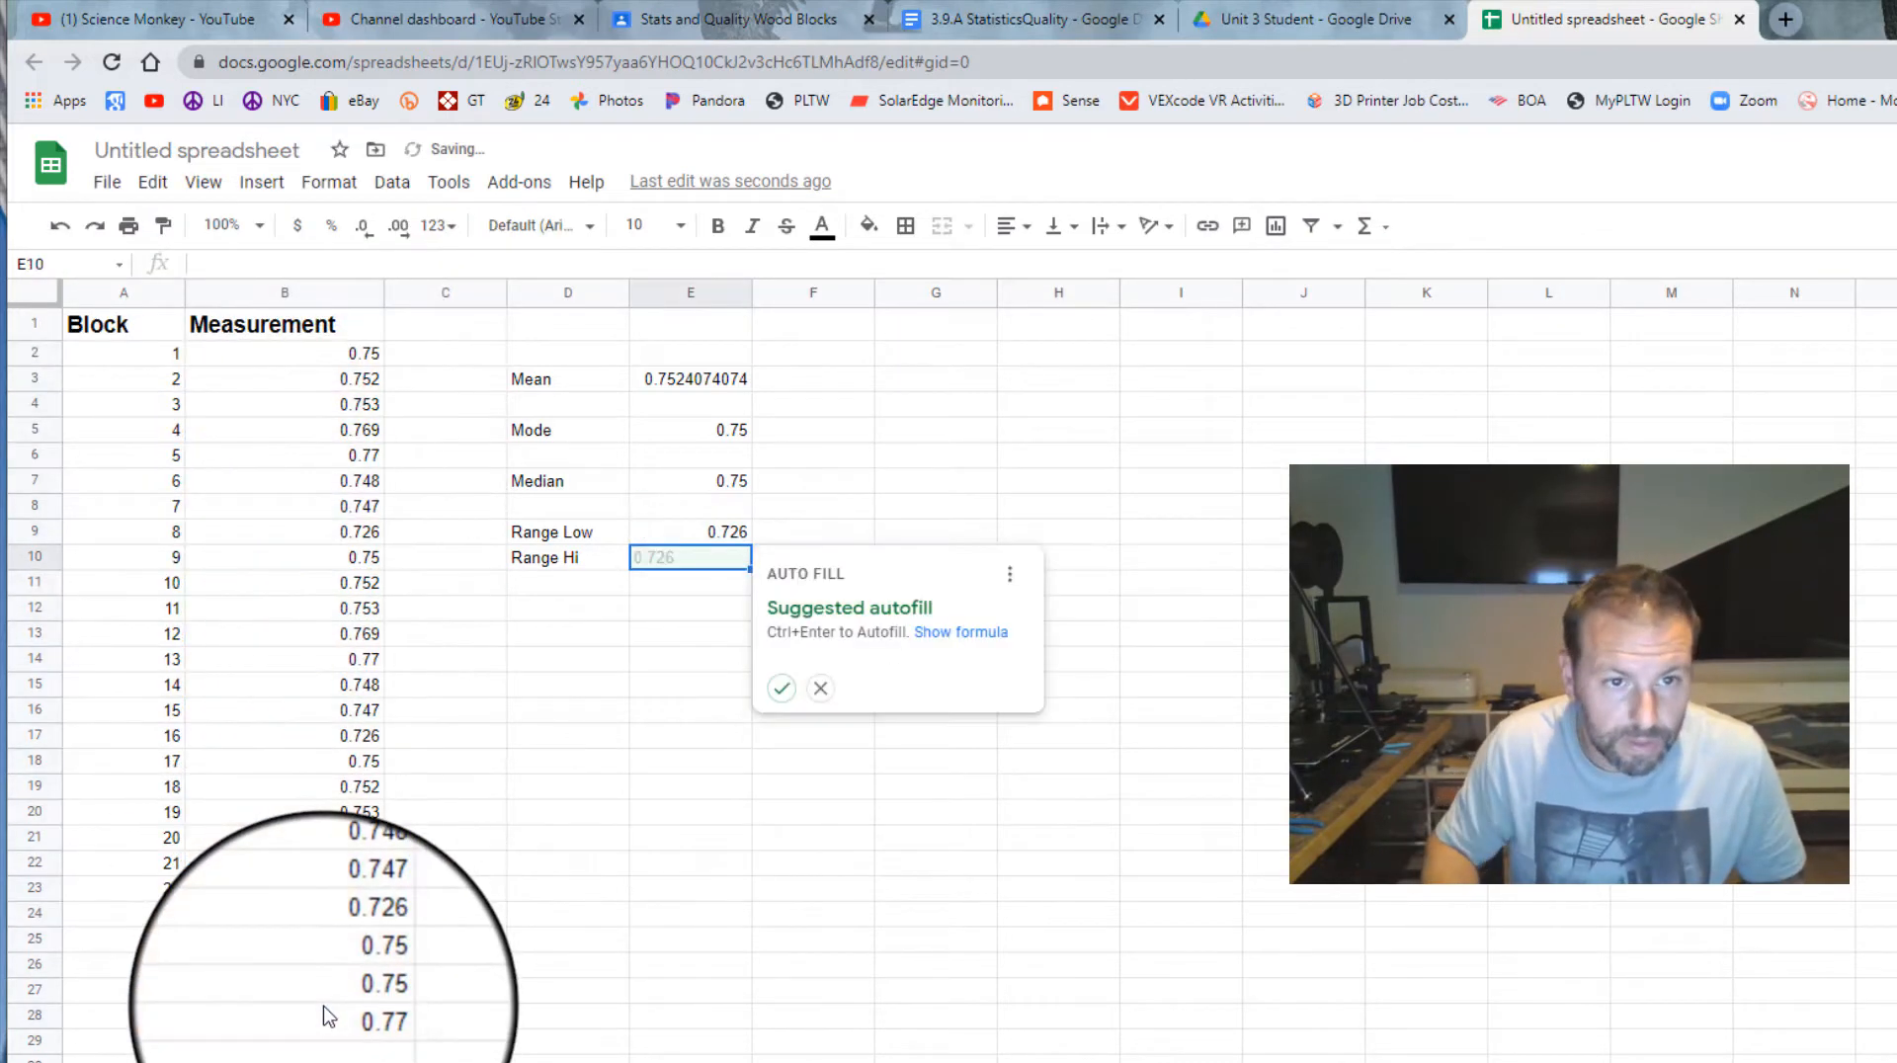
# Calculate the Range Hi value in cell E10 with the MAX function over measurements B2:B28
pyautogui.click(686, 555)
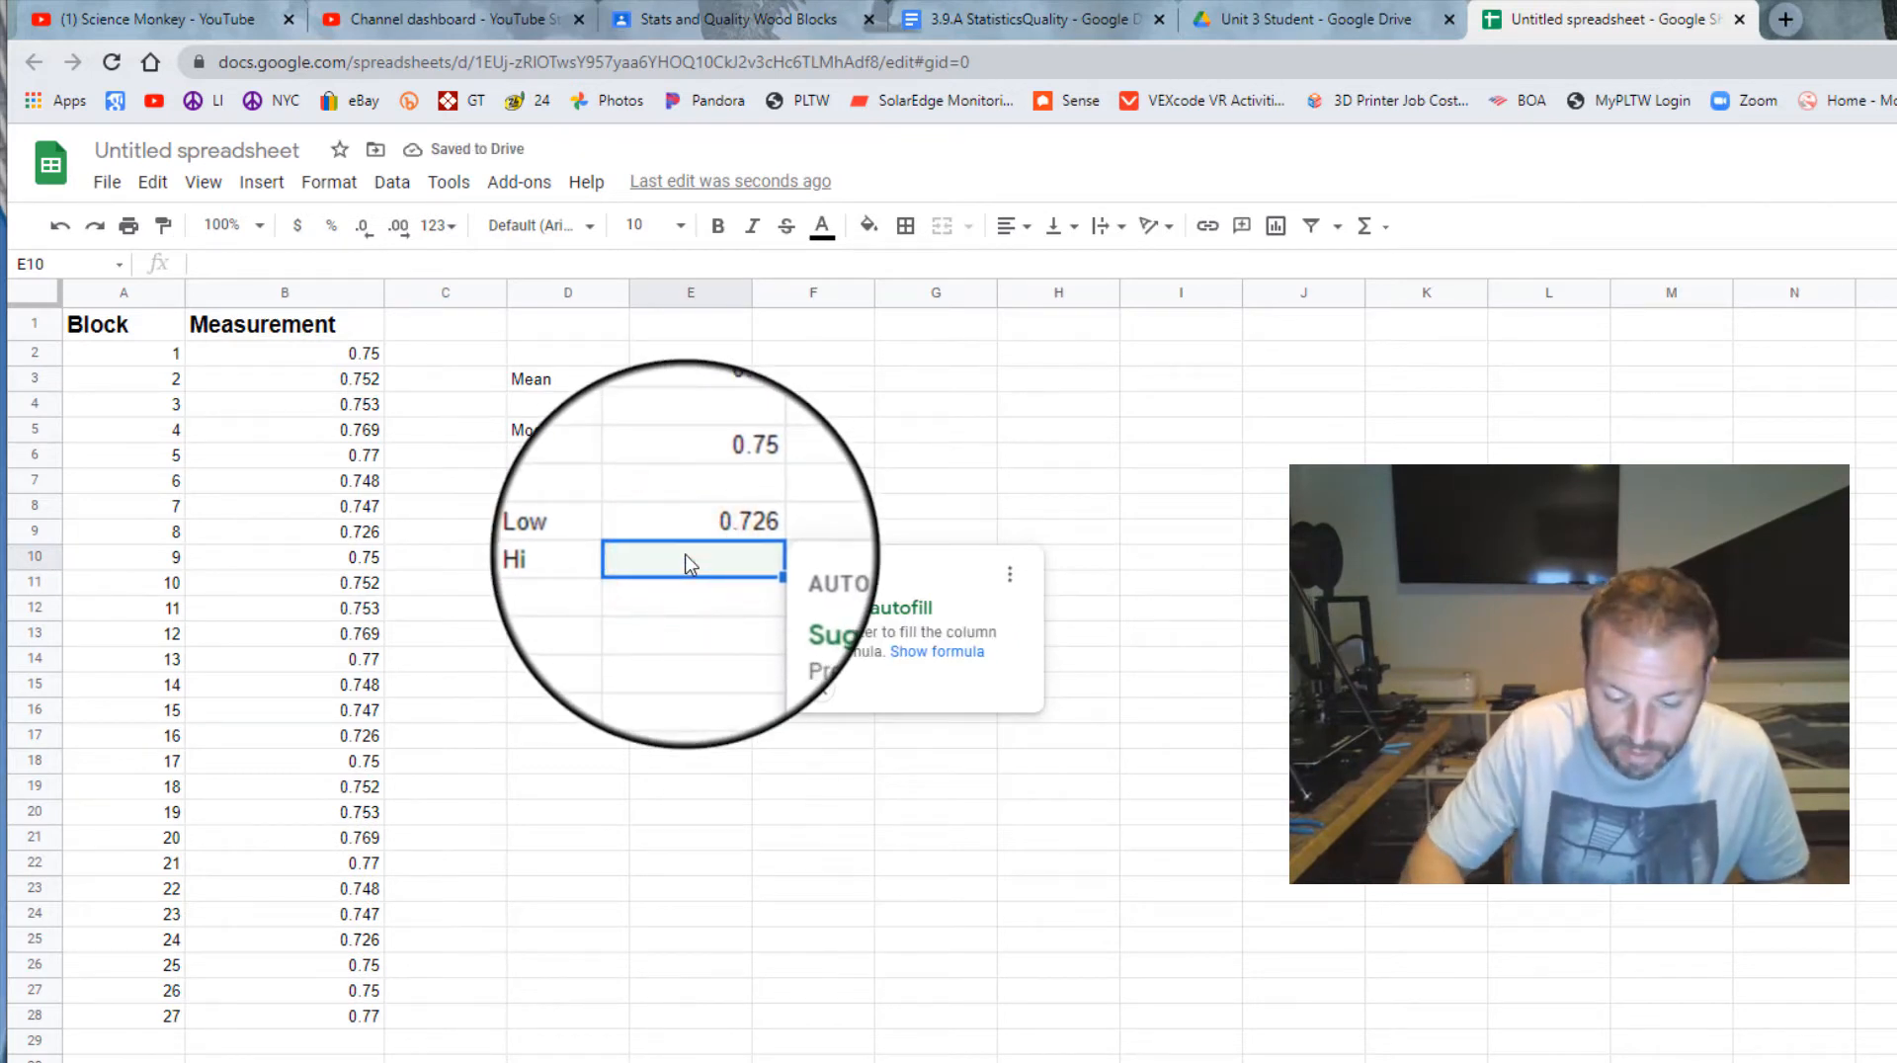
pyautogui.write('=')
pyautogui.press('BackSpace')
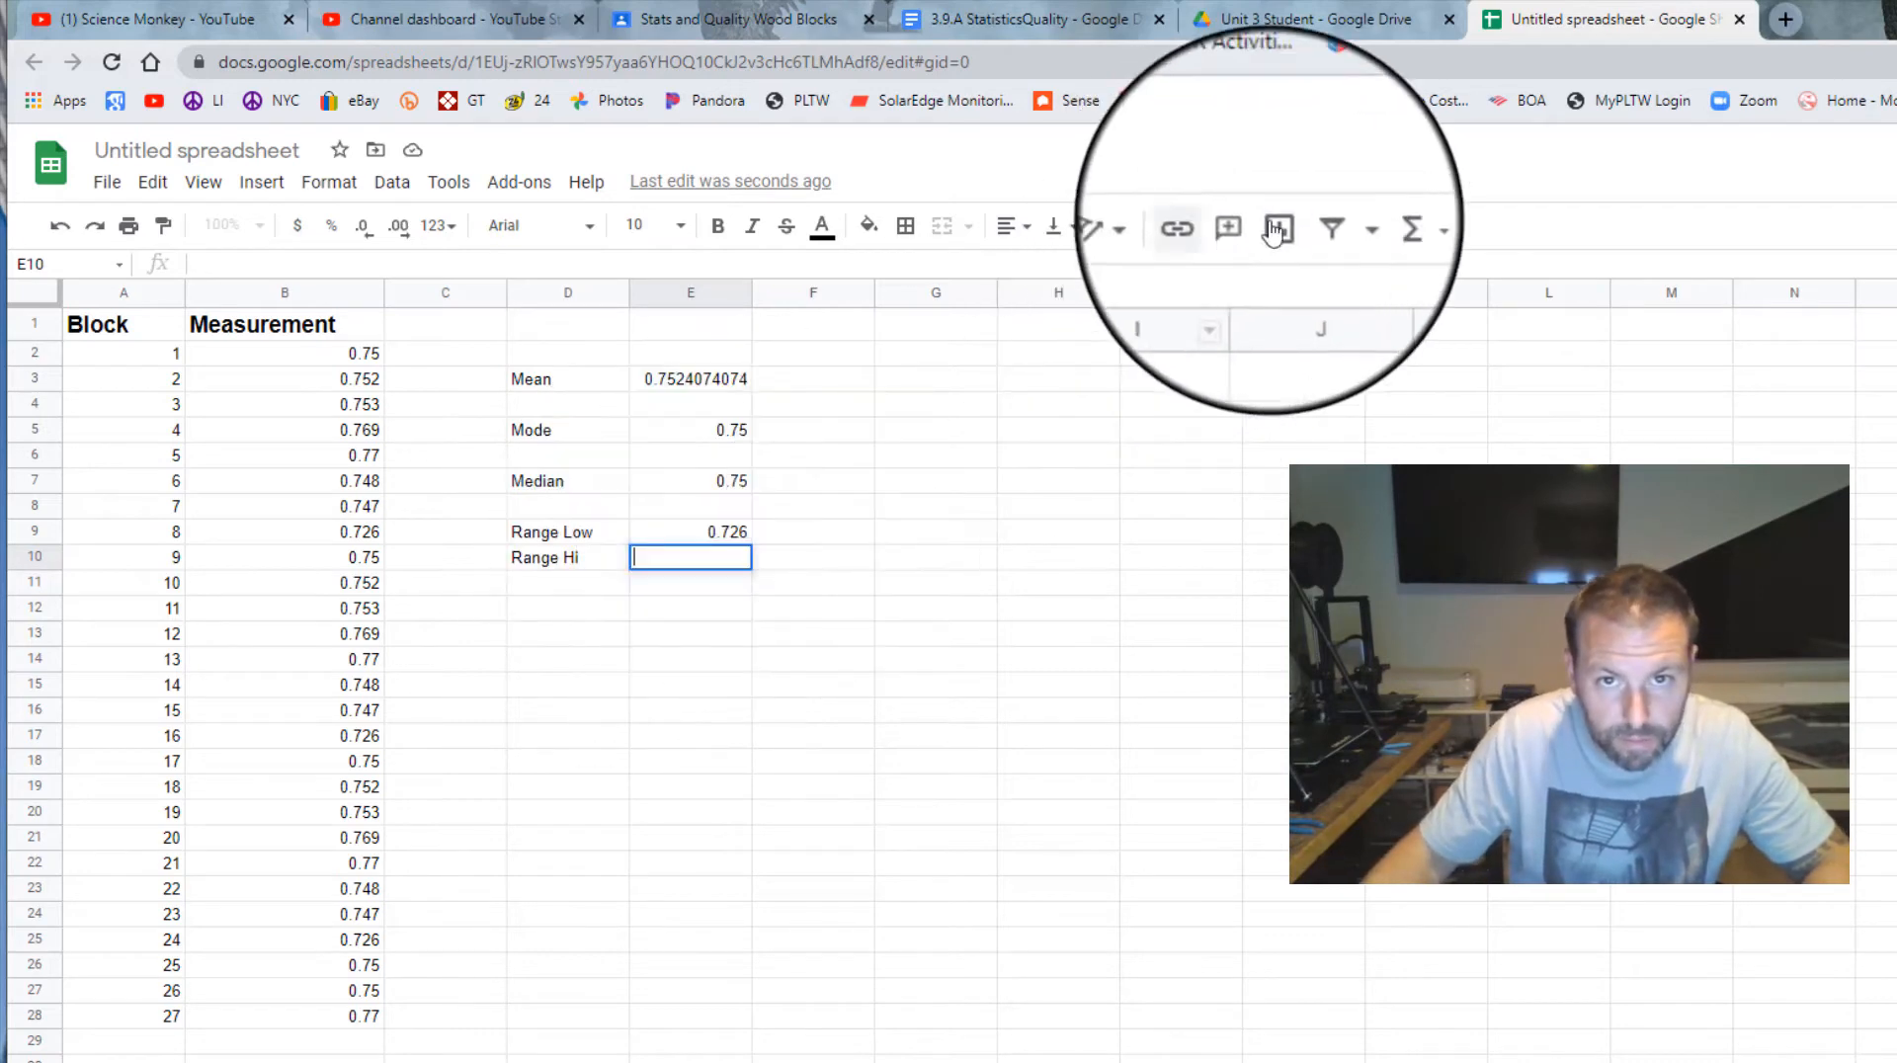
pyautogui.click(1365, 225)
pyautogui.click(1381, 400)
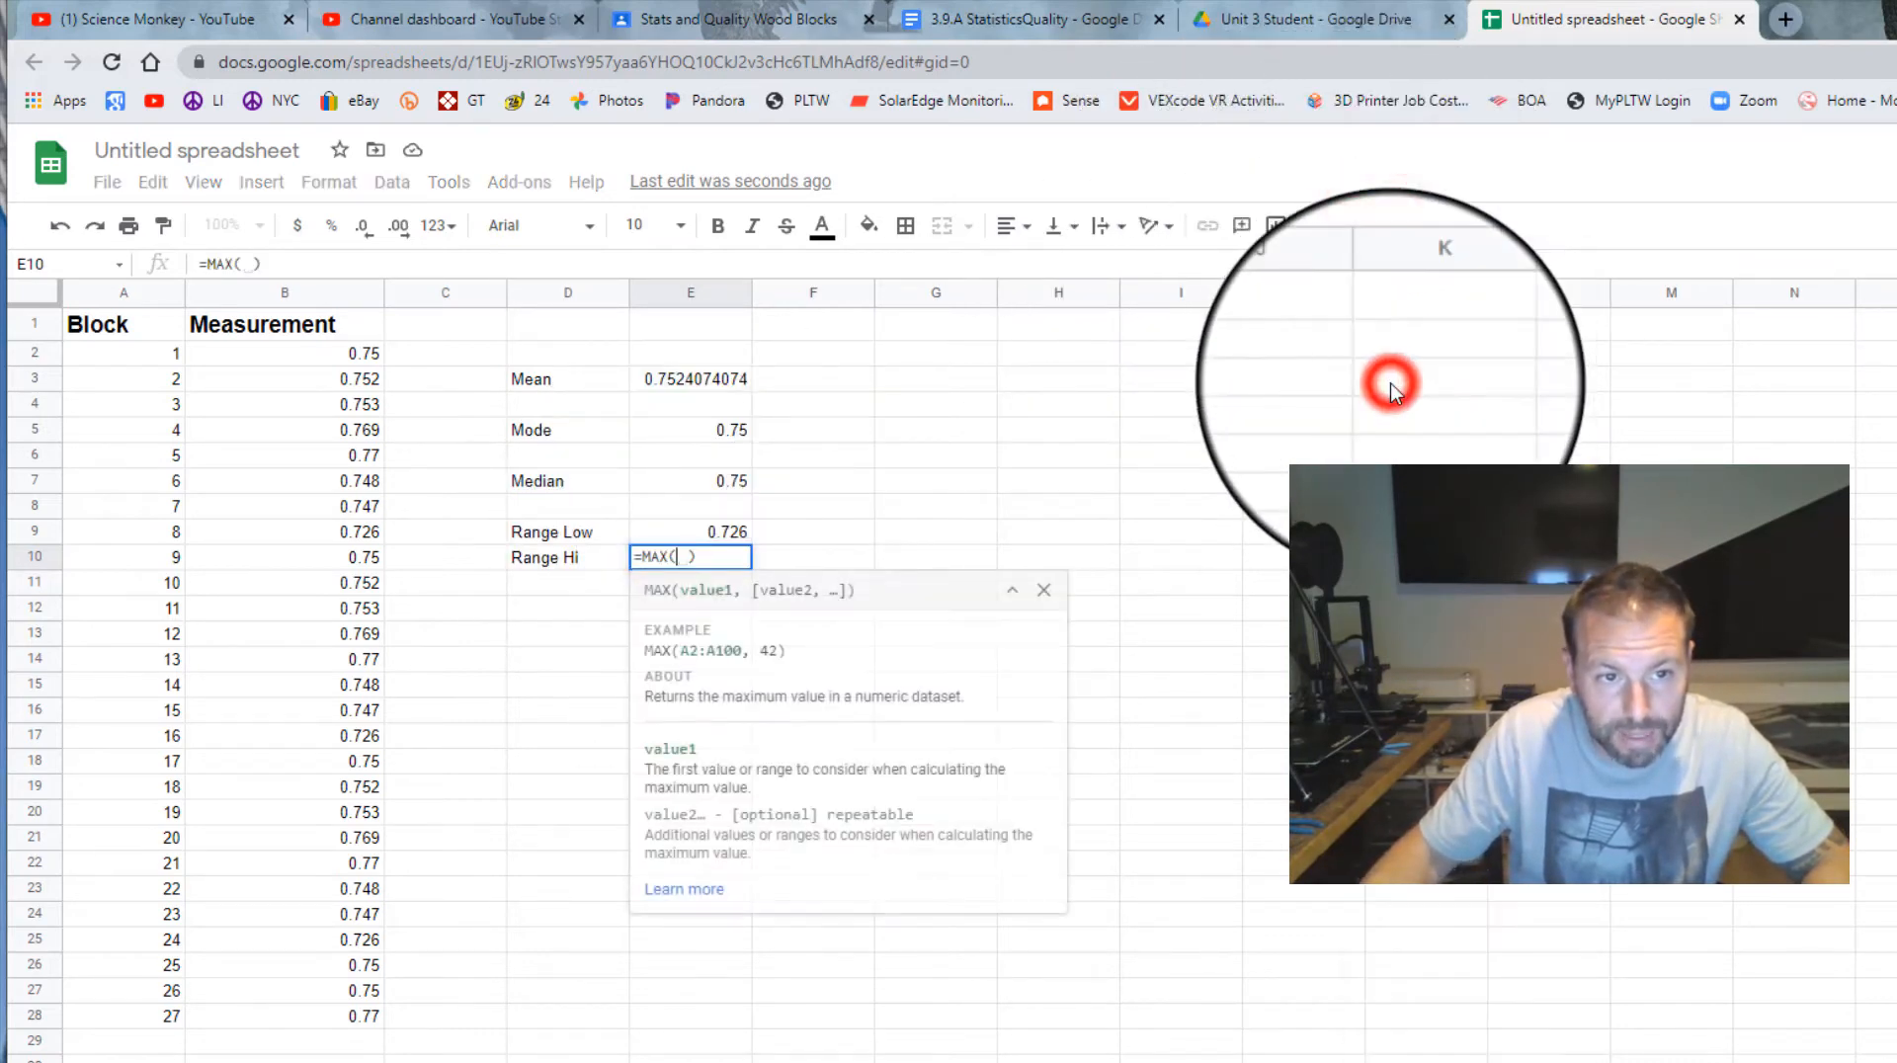
pyautogui.moveTo(326, 353); pyautogui.dragTo(334, 1015)
pyautogui.press('Return')
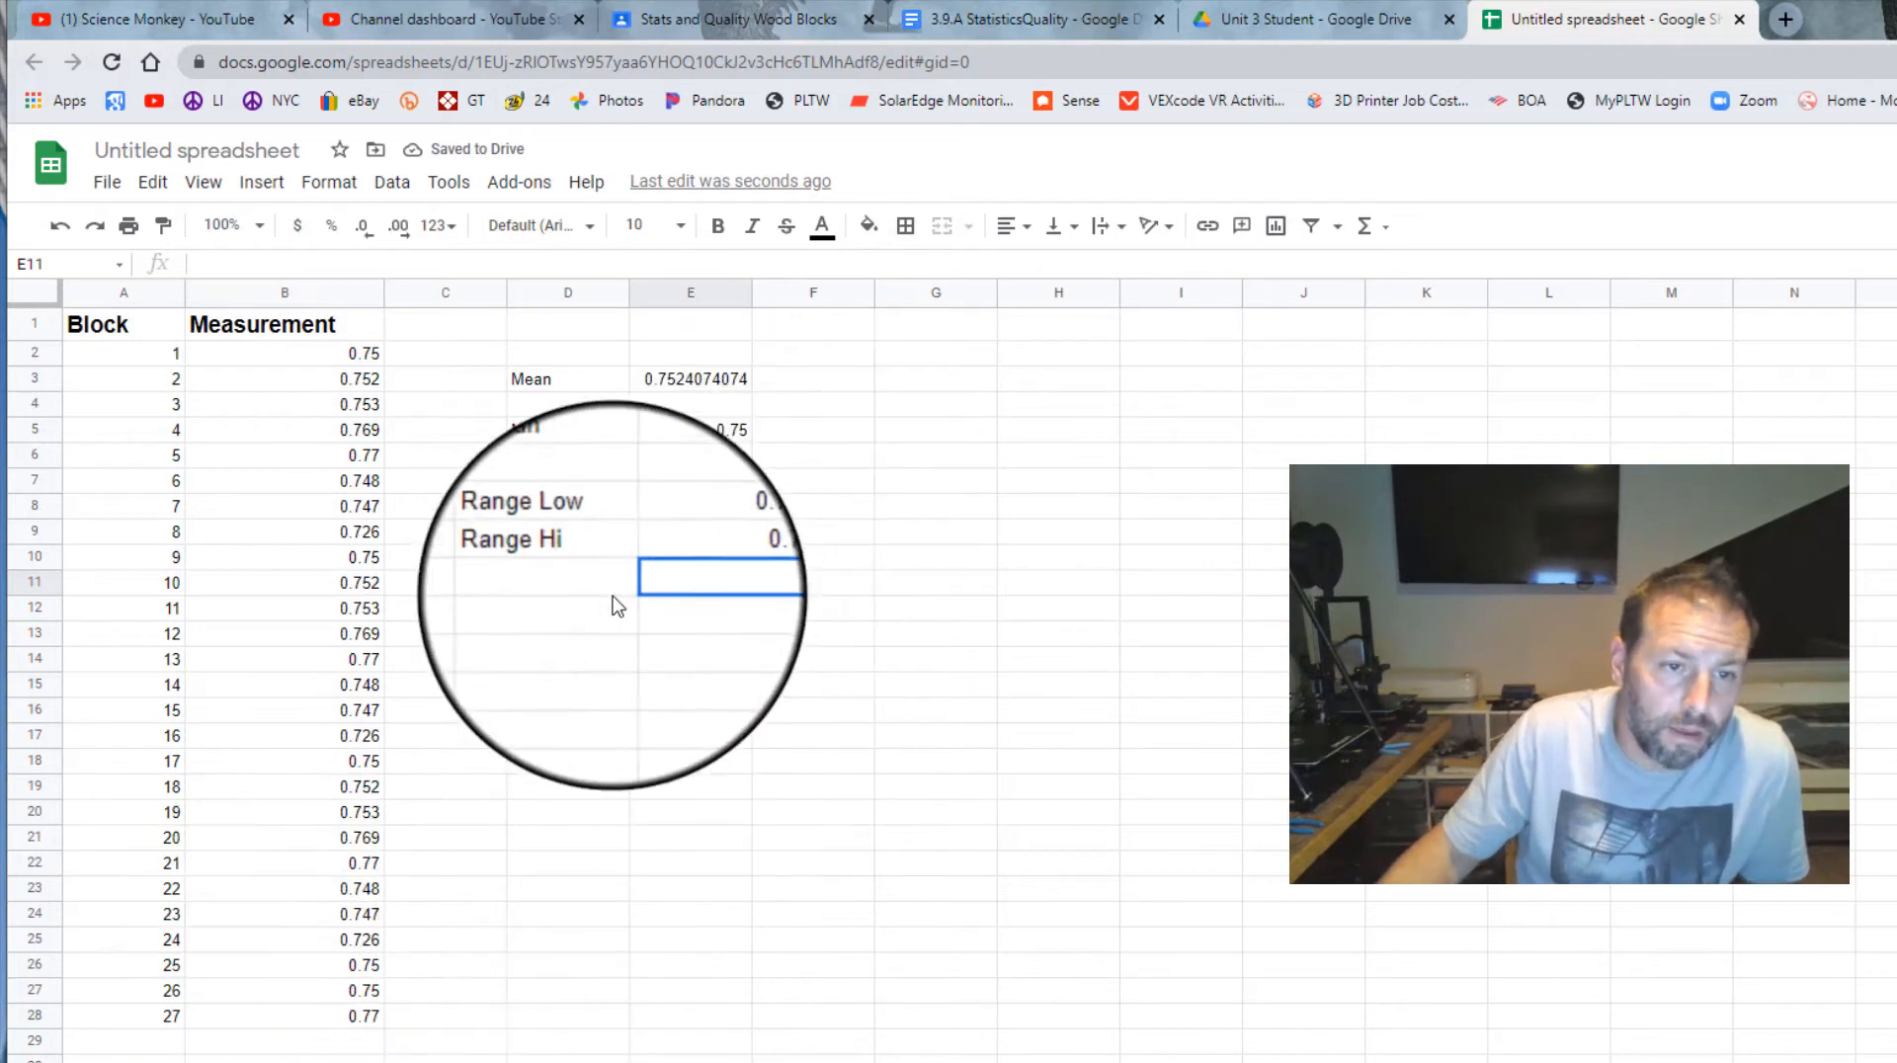
# Label cell D13 "Standard Dev" and calculate the standard deviation in E13 with the STDEV function over measurements B2:B28
pyautogui.click(549, 637)
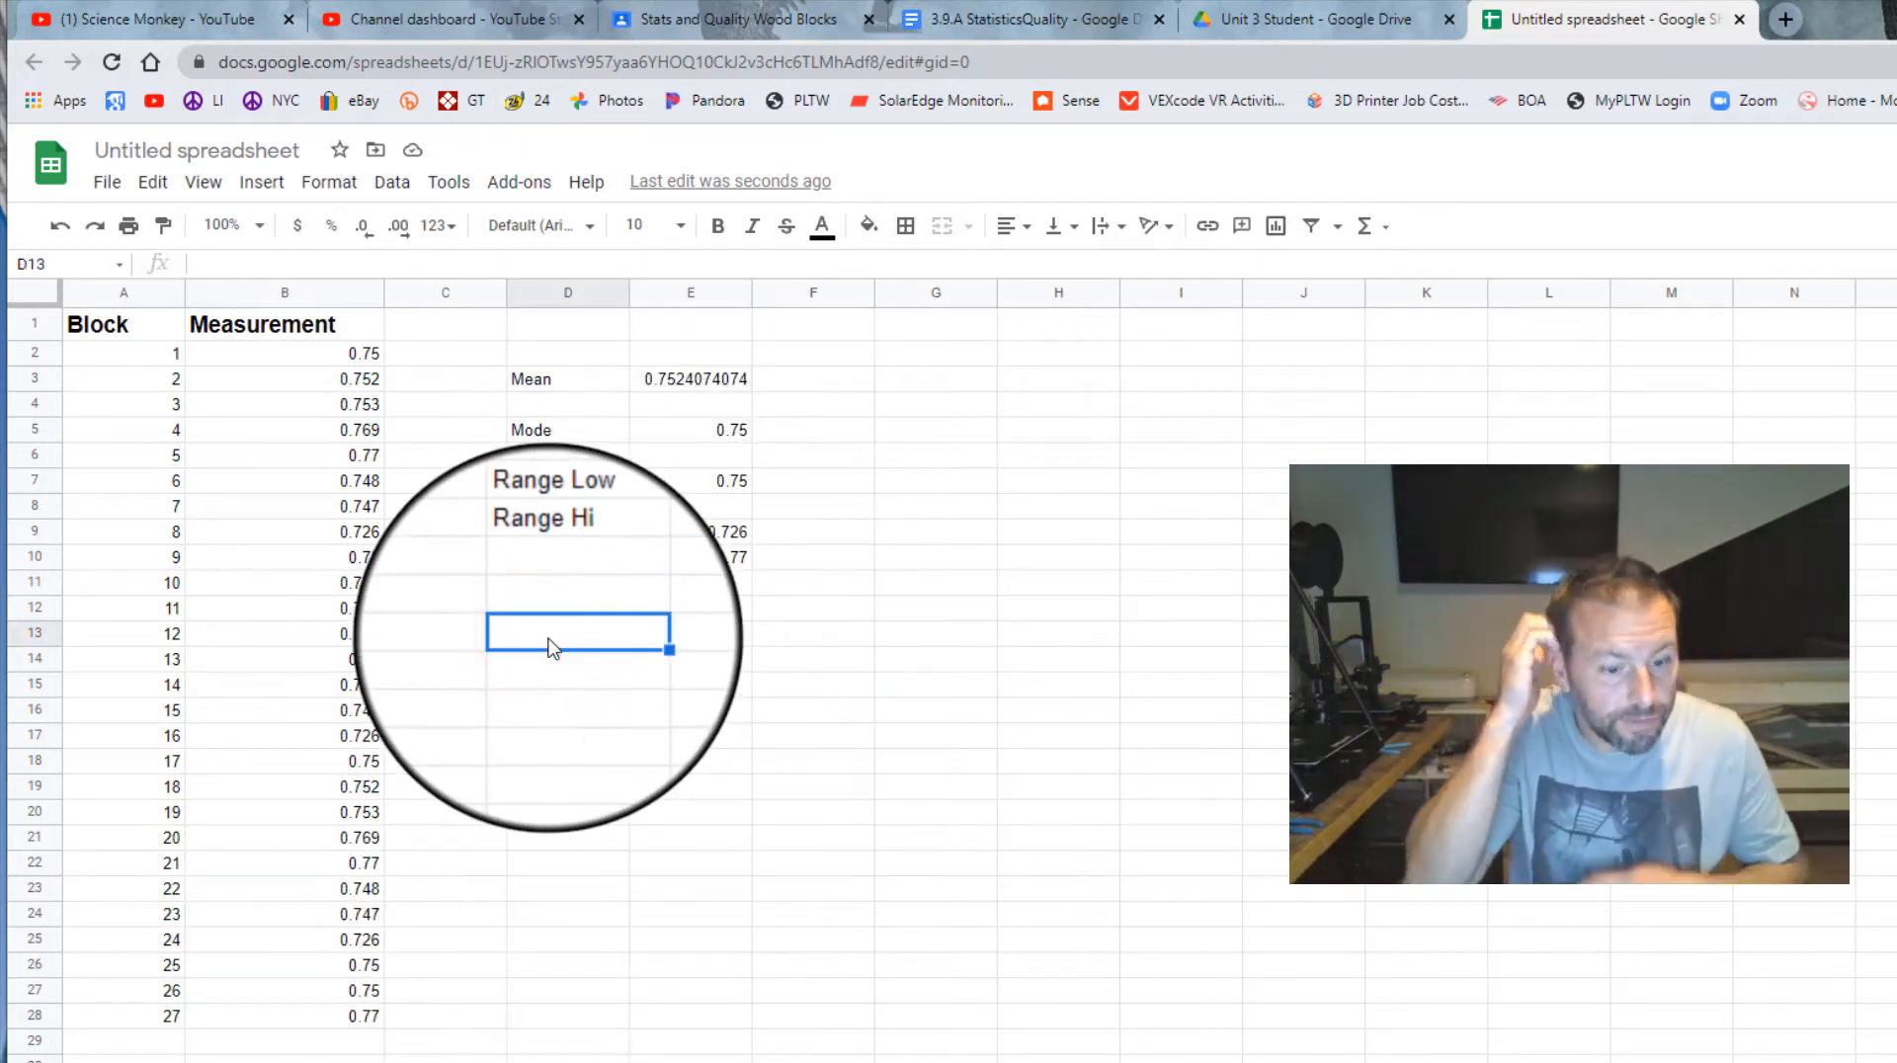
pyautogui.write('Standard Dev')
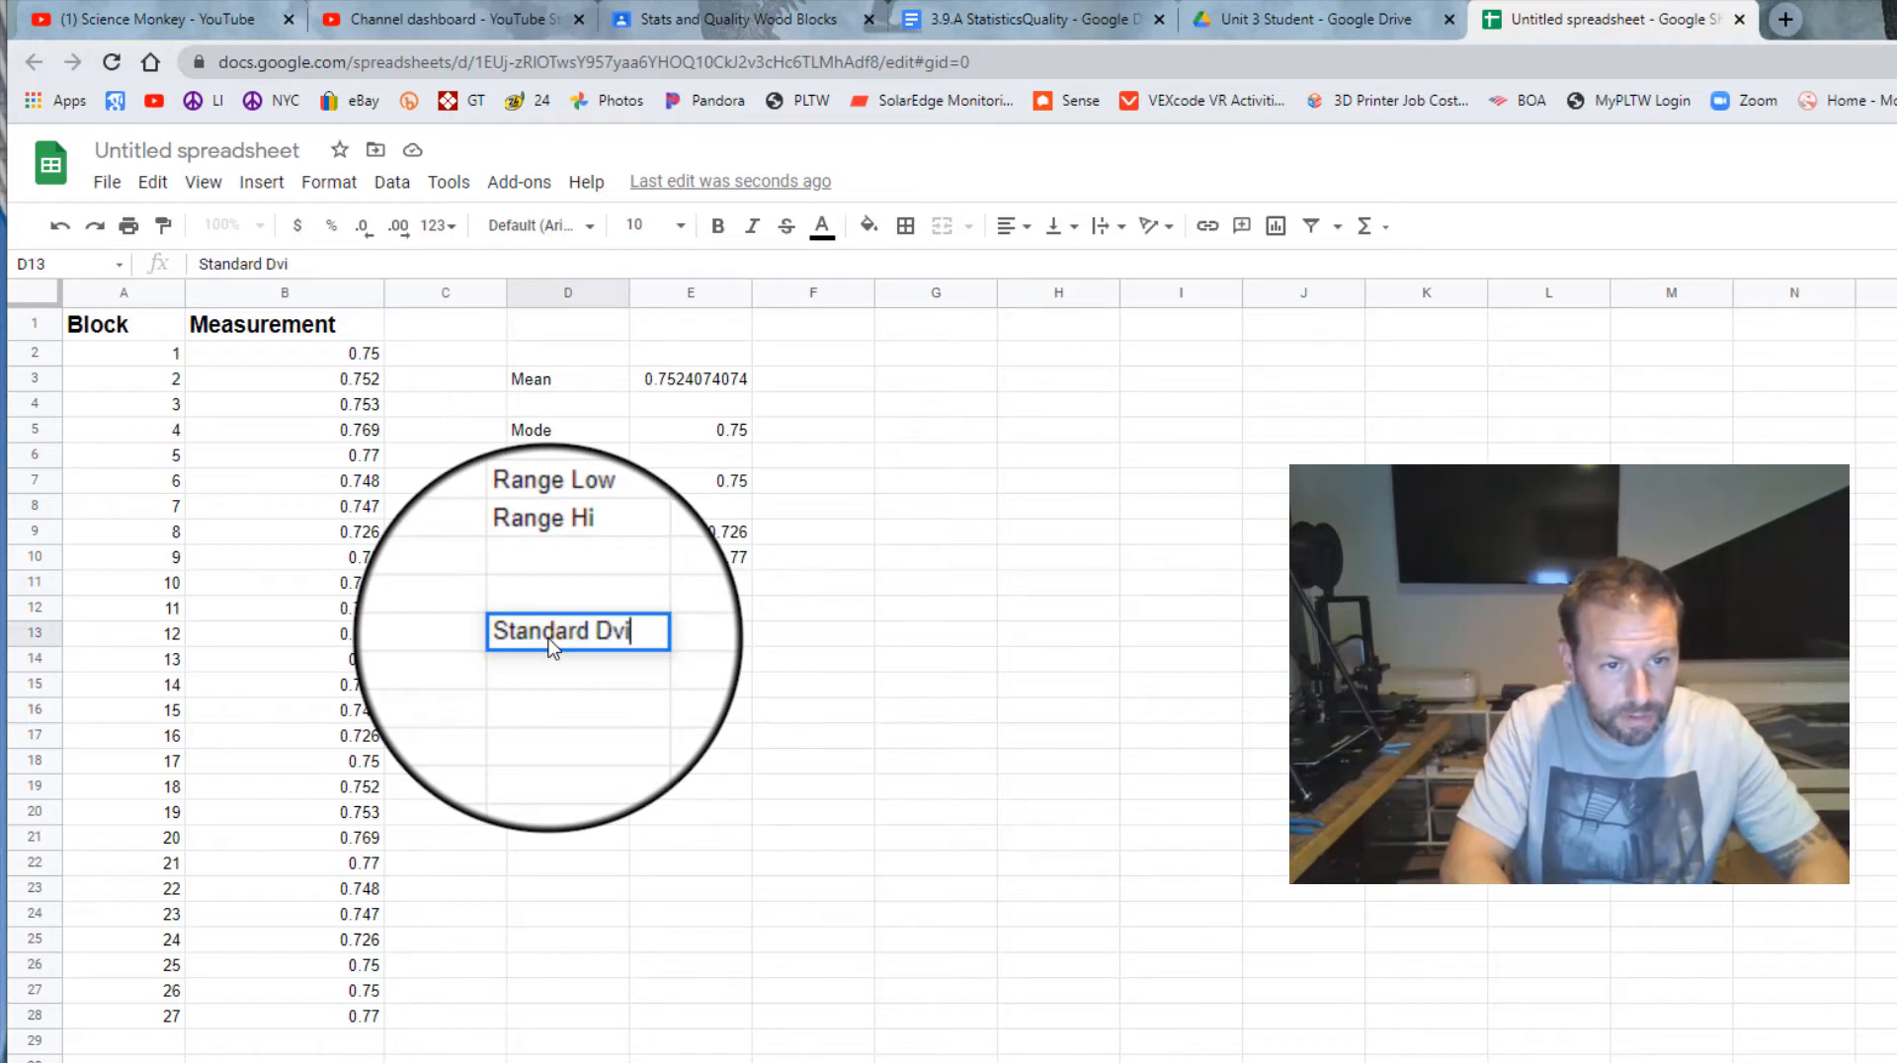
pyautogui.press('Tab')
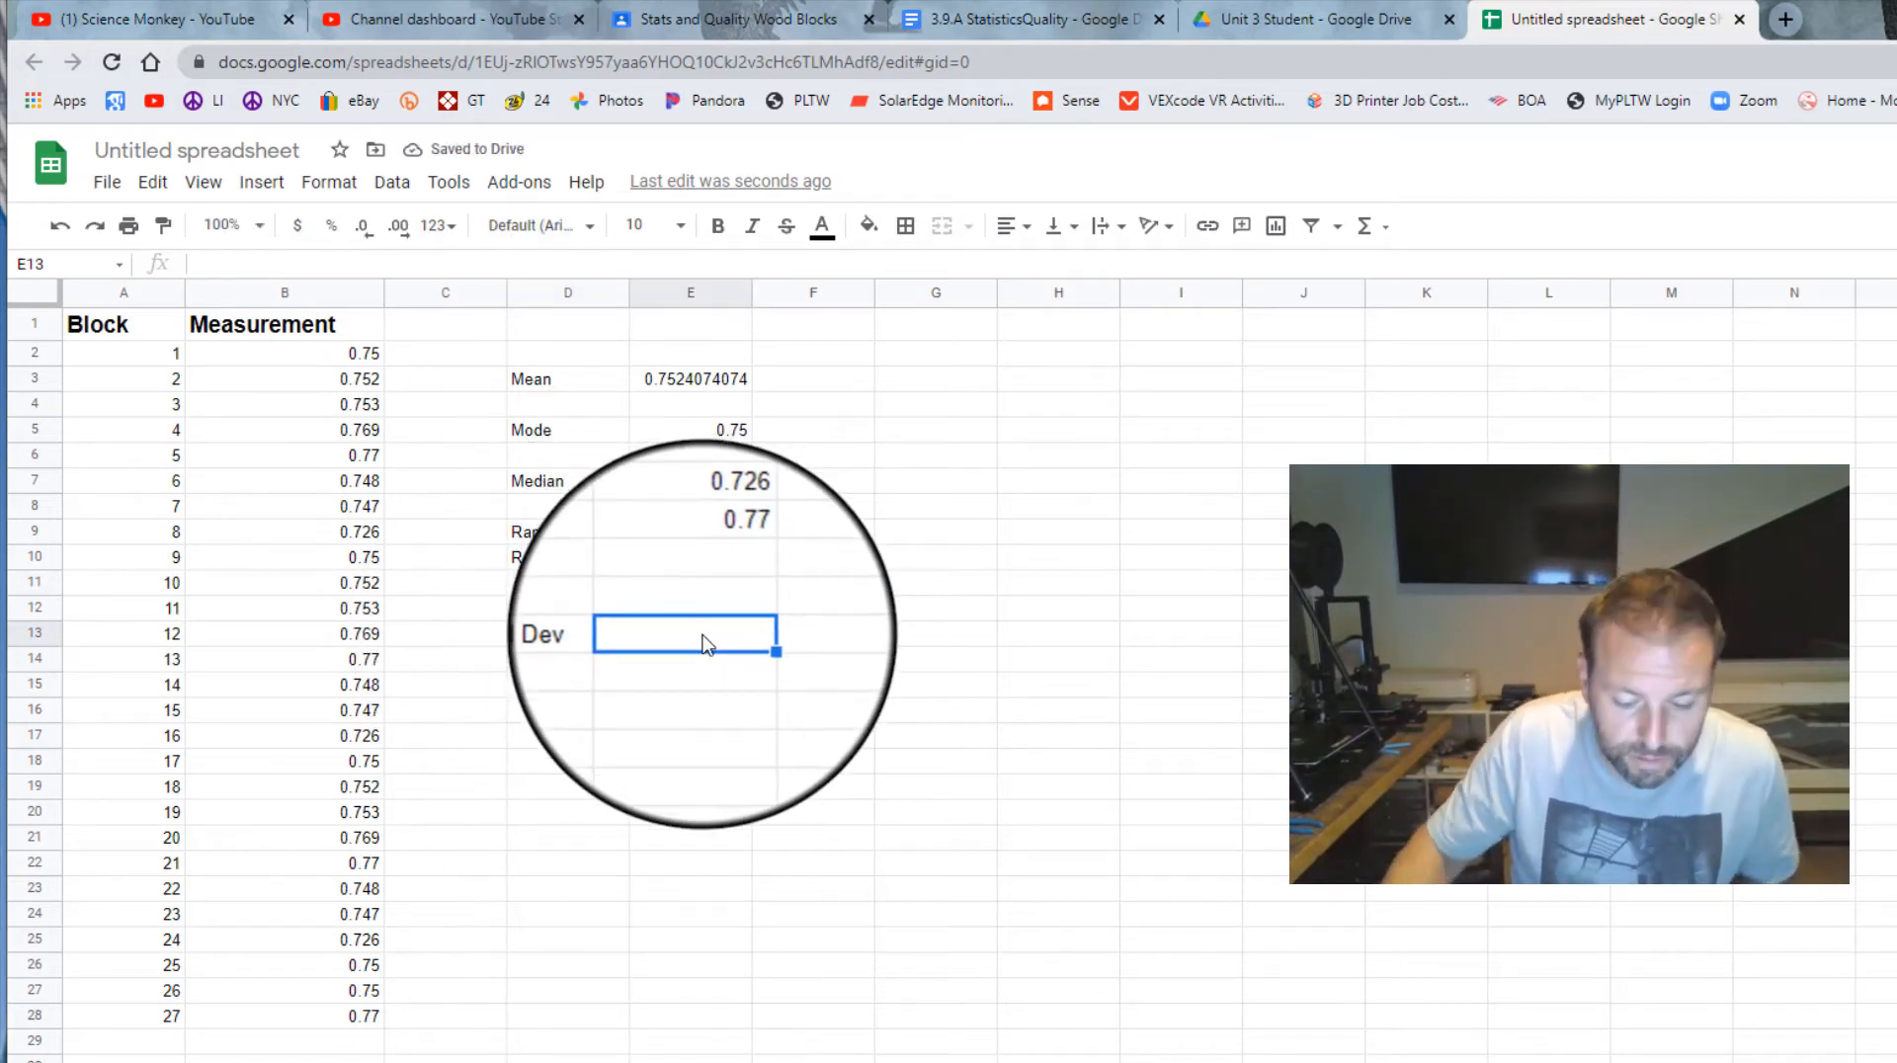
pyautogui.write('=std')
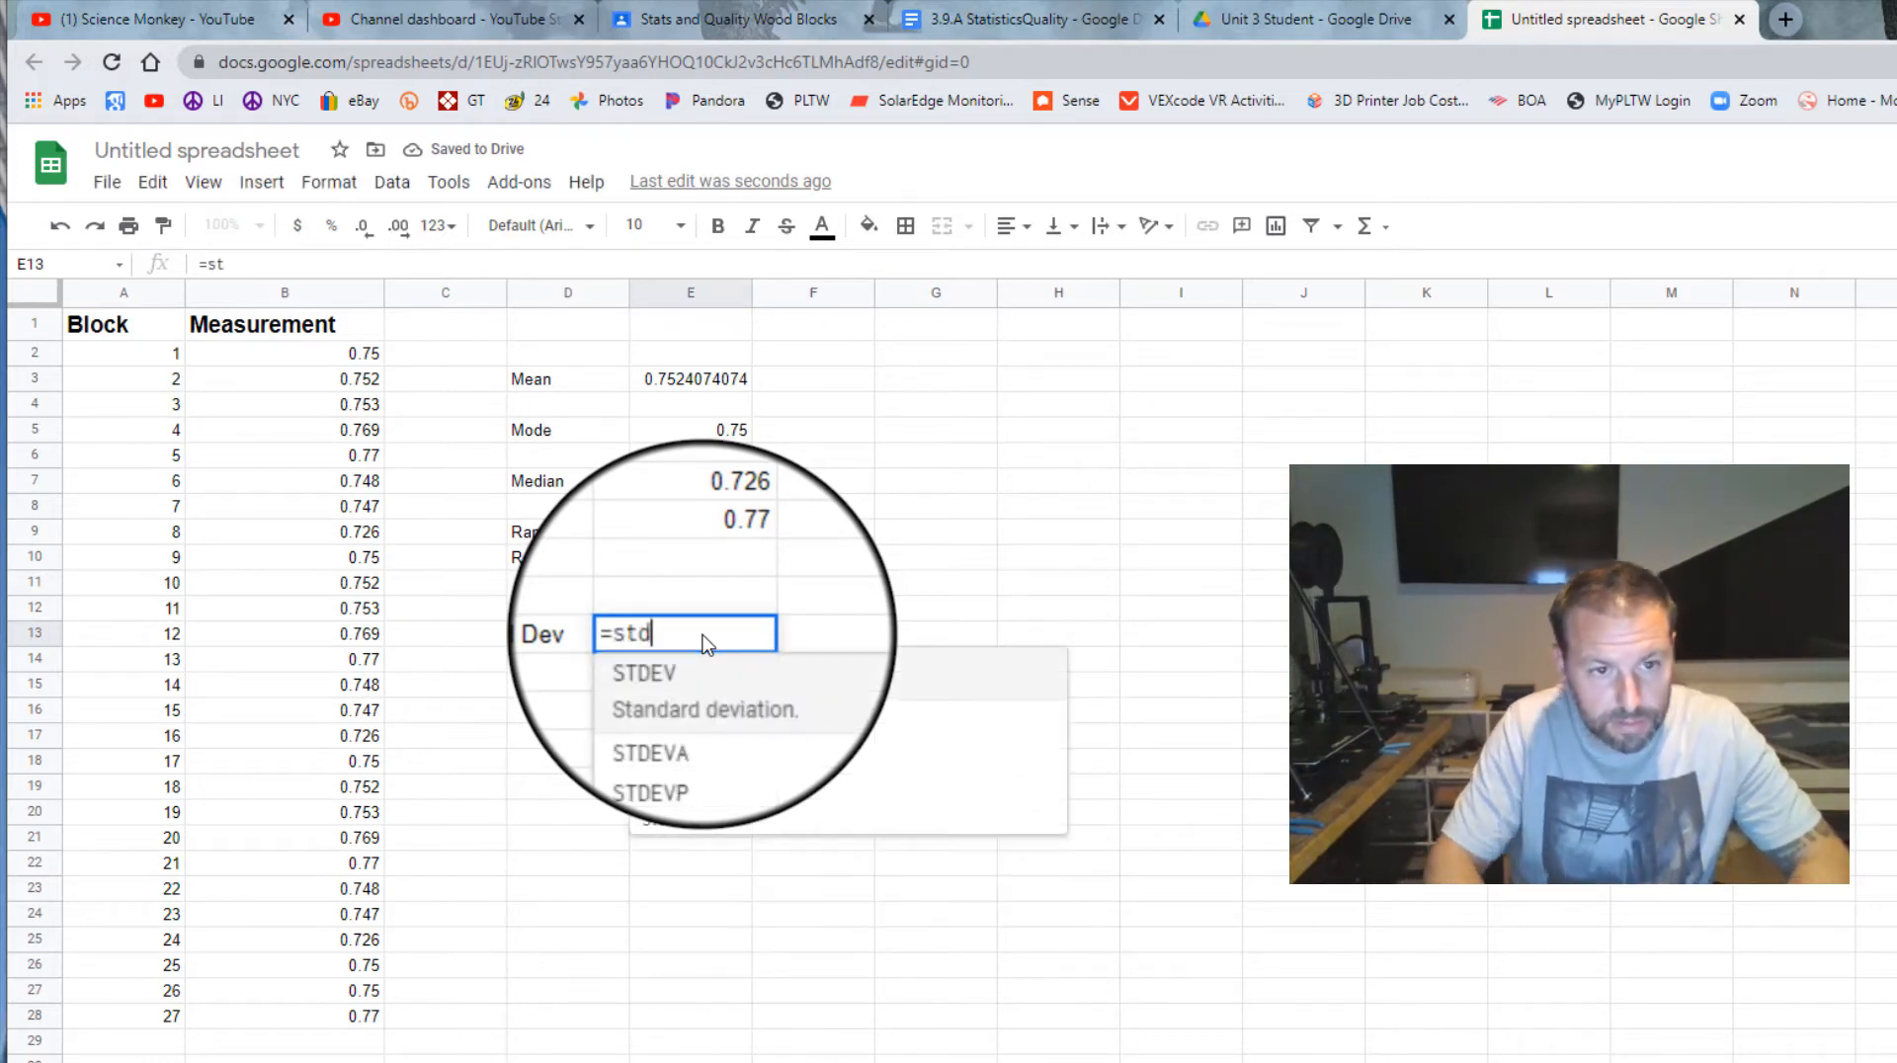
pyautogui.click(692, 668)
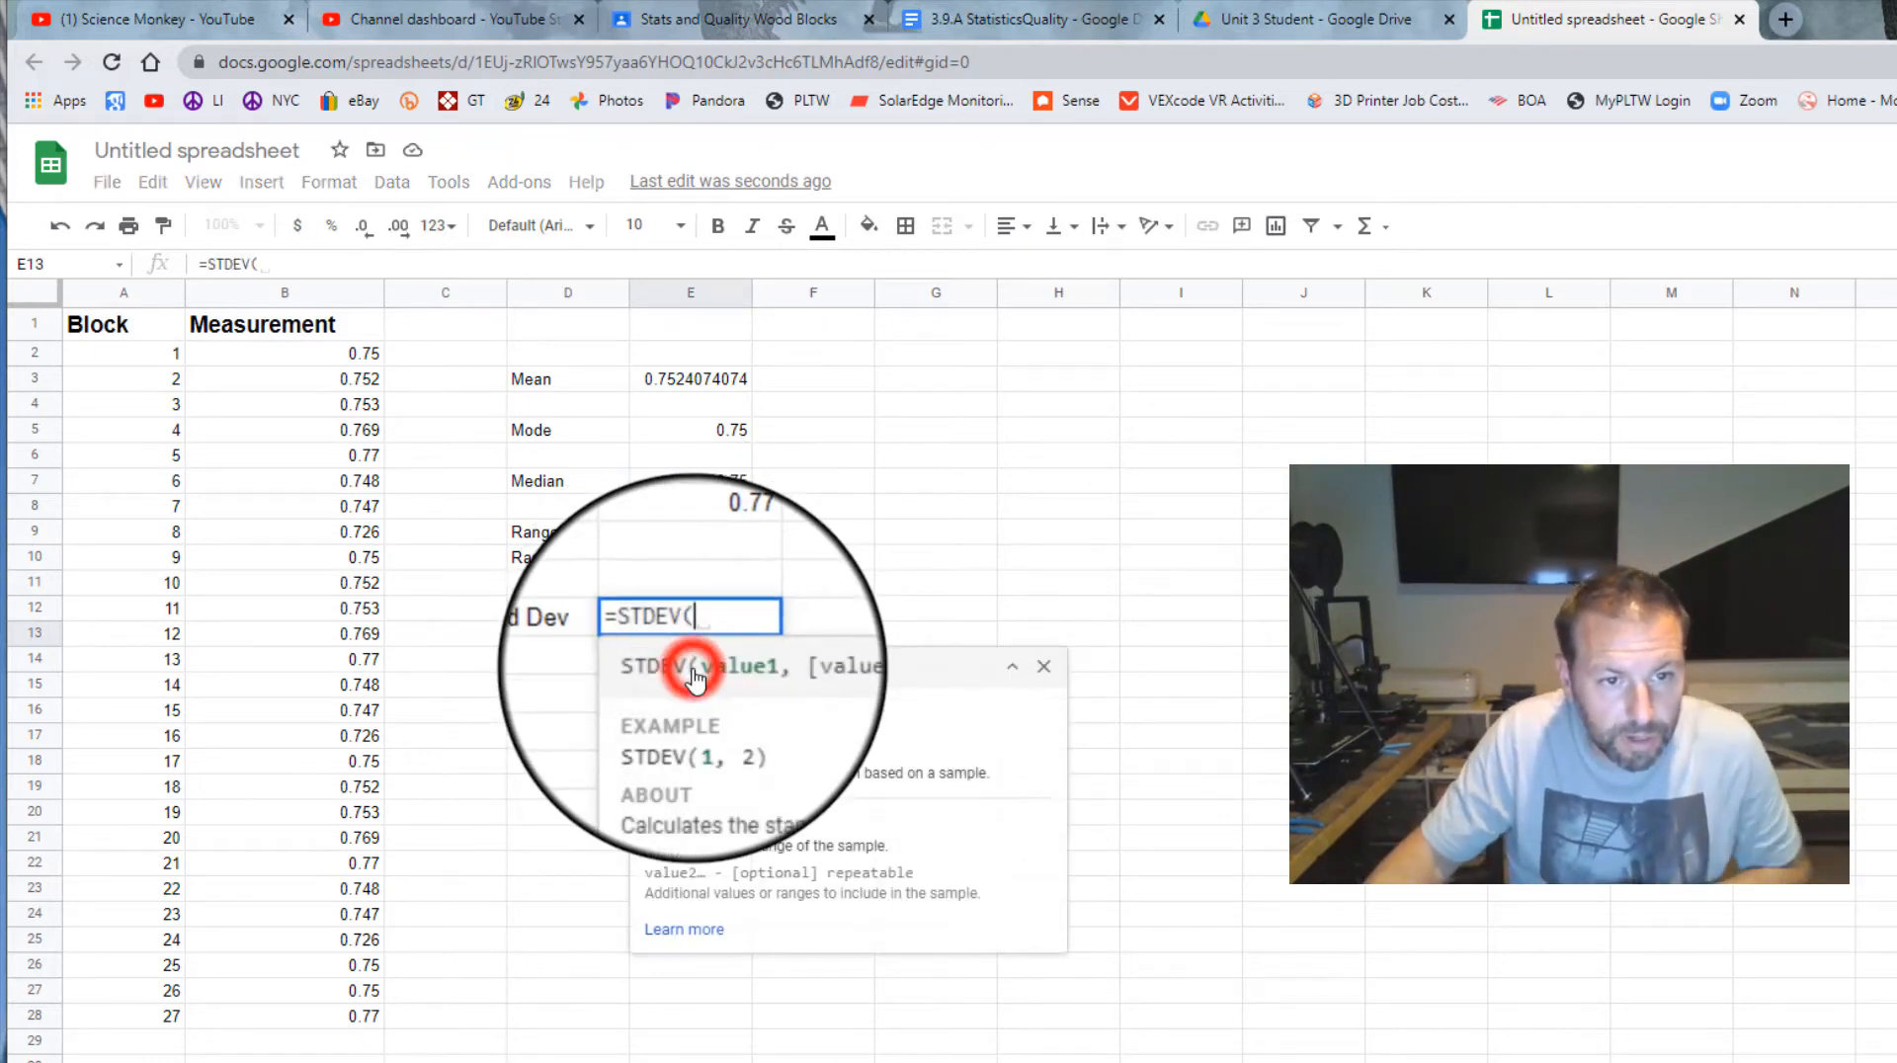
pyautogui.moveTo(287, 361); pyautogui.dragTo(298, 1000)
pyautogui.press('Return')
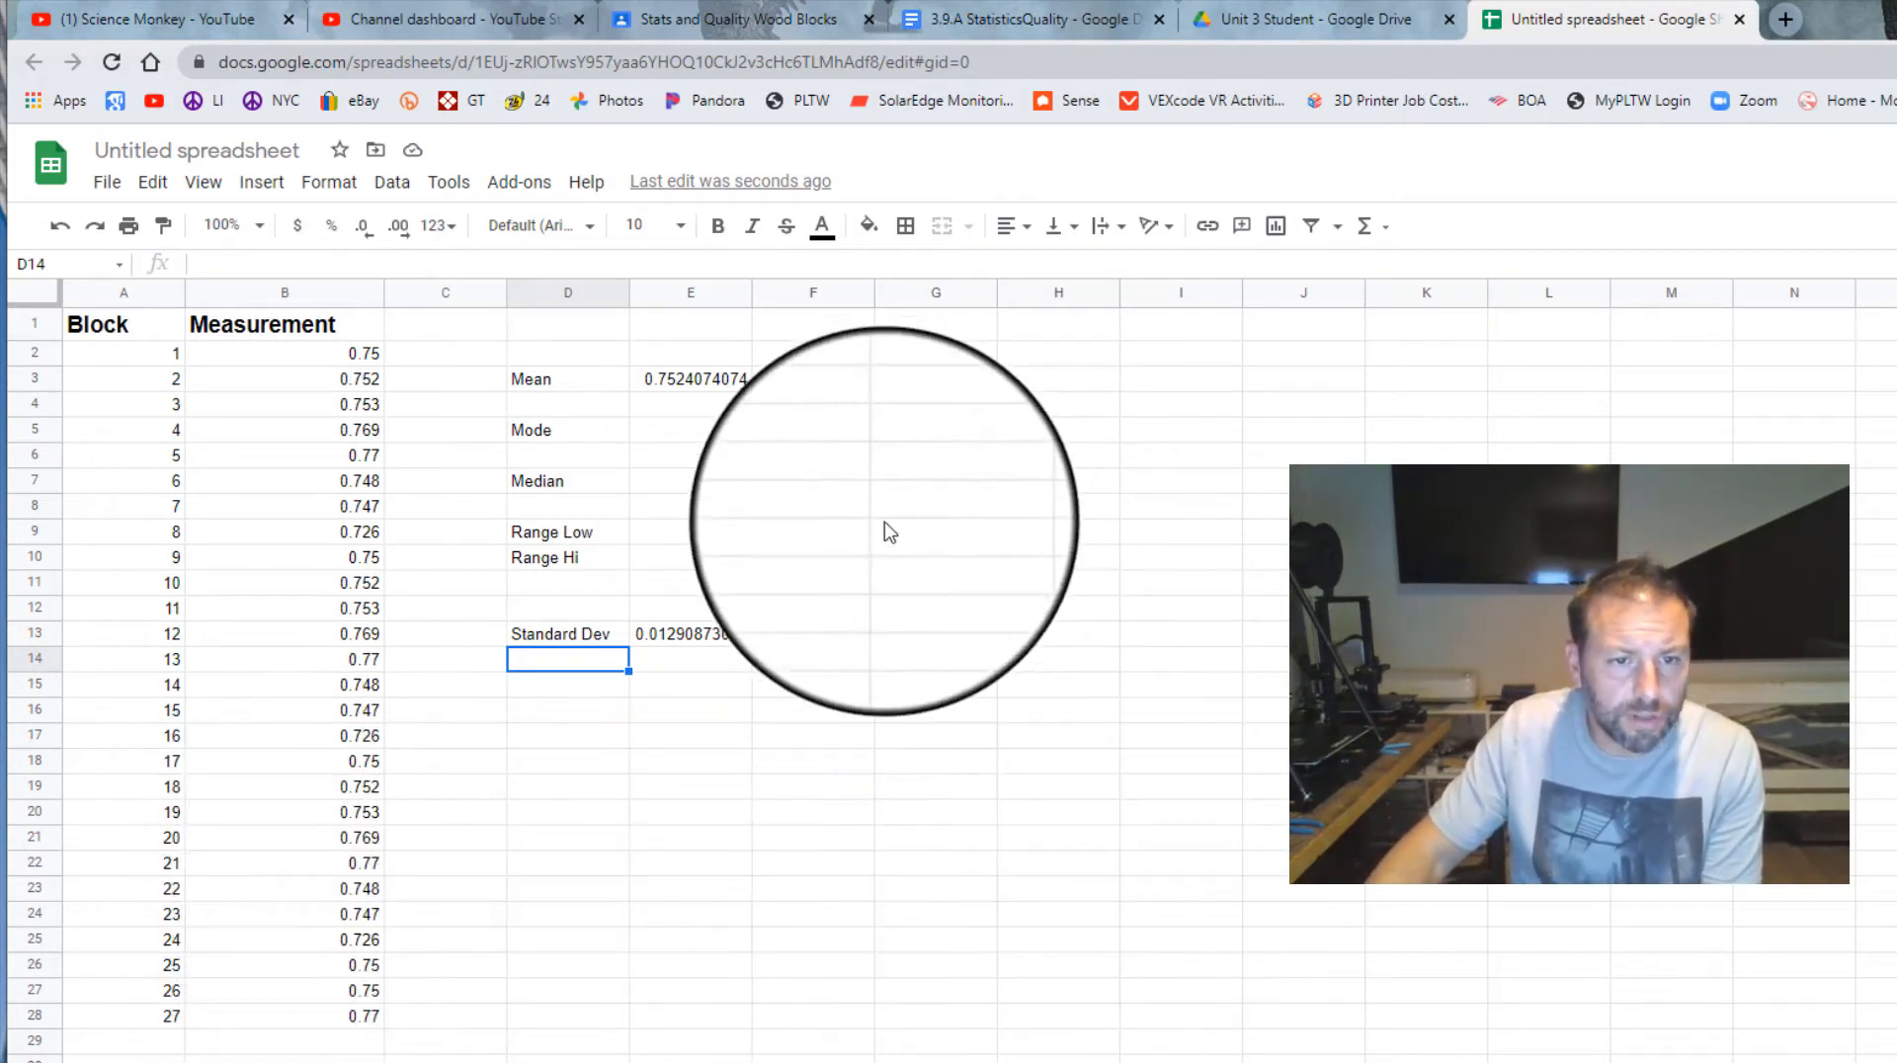
pyautogui.click(1309, 1058)
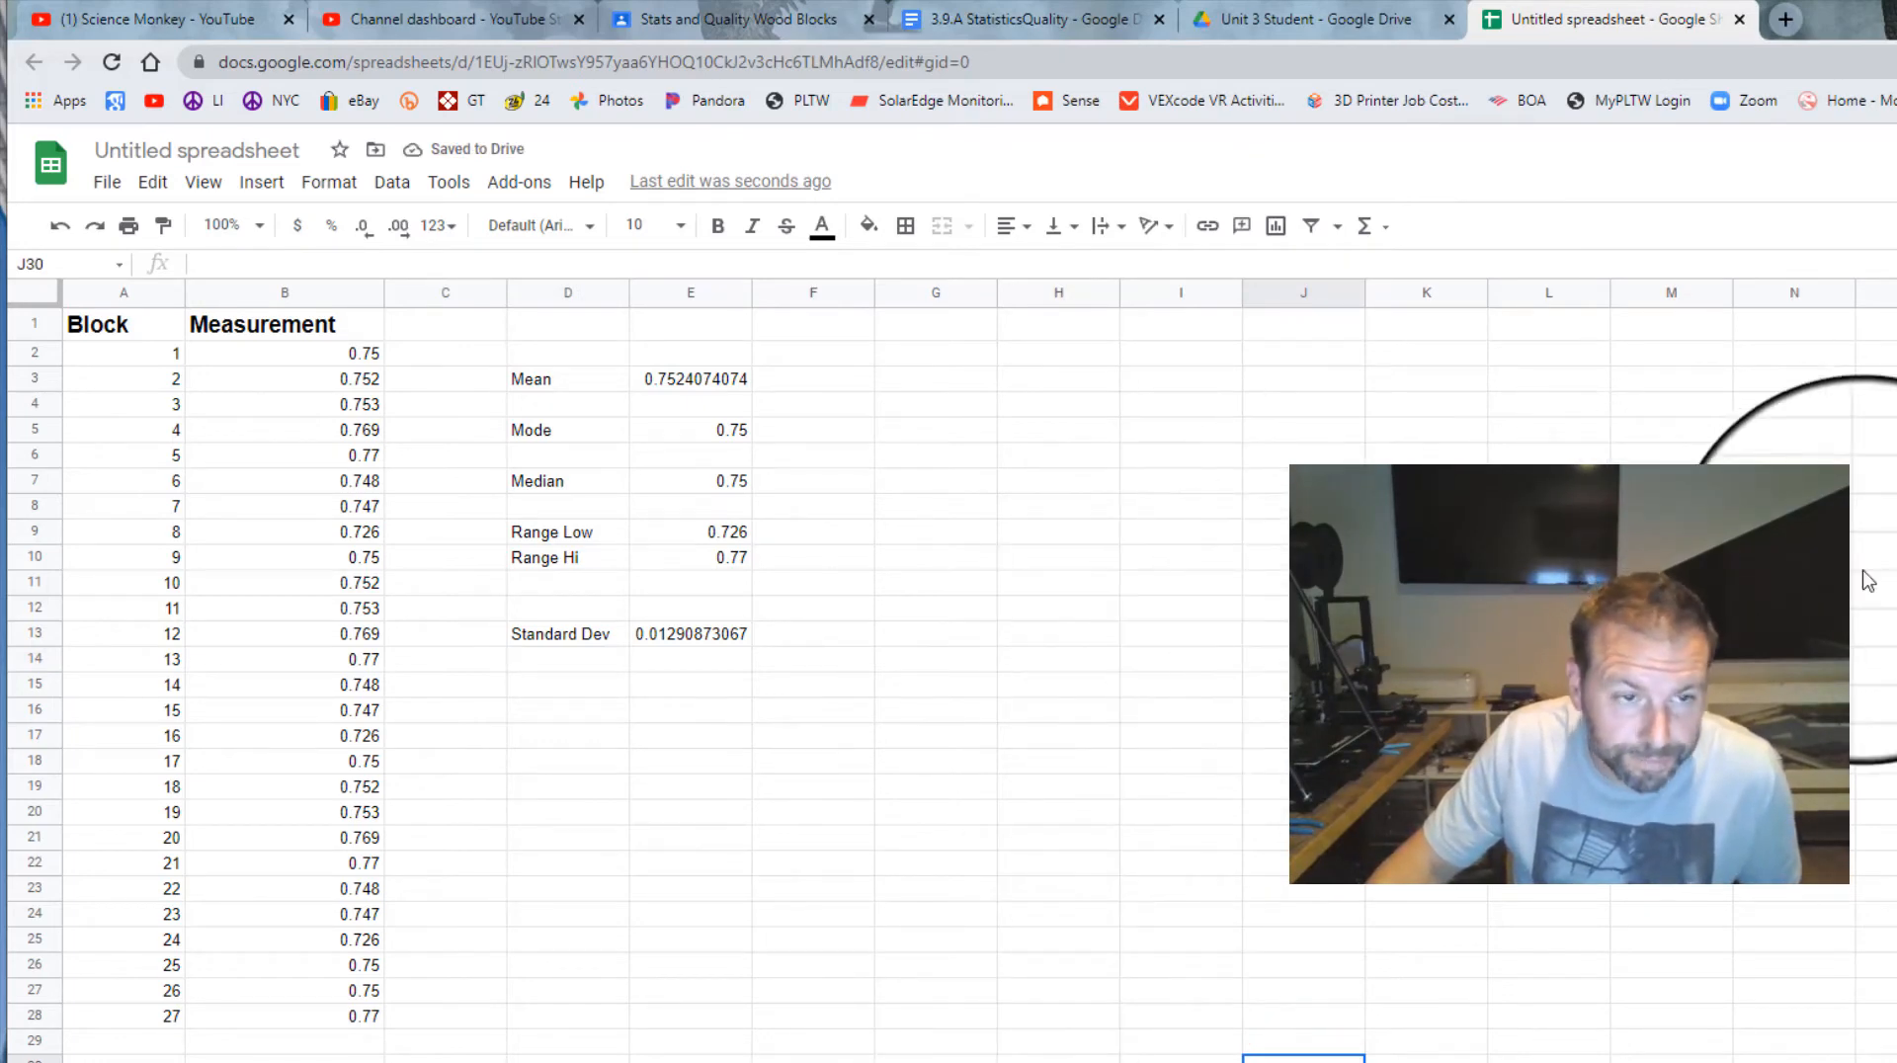
# Insert a histogram chart of measurements B2:B28 and move it up beside the summary statistics
pyautogui.moveTo(348, 353); pyautogui.dragTo(294, 1031)
pyautogui.click(261, 182)
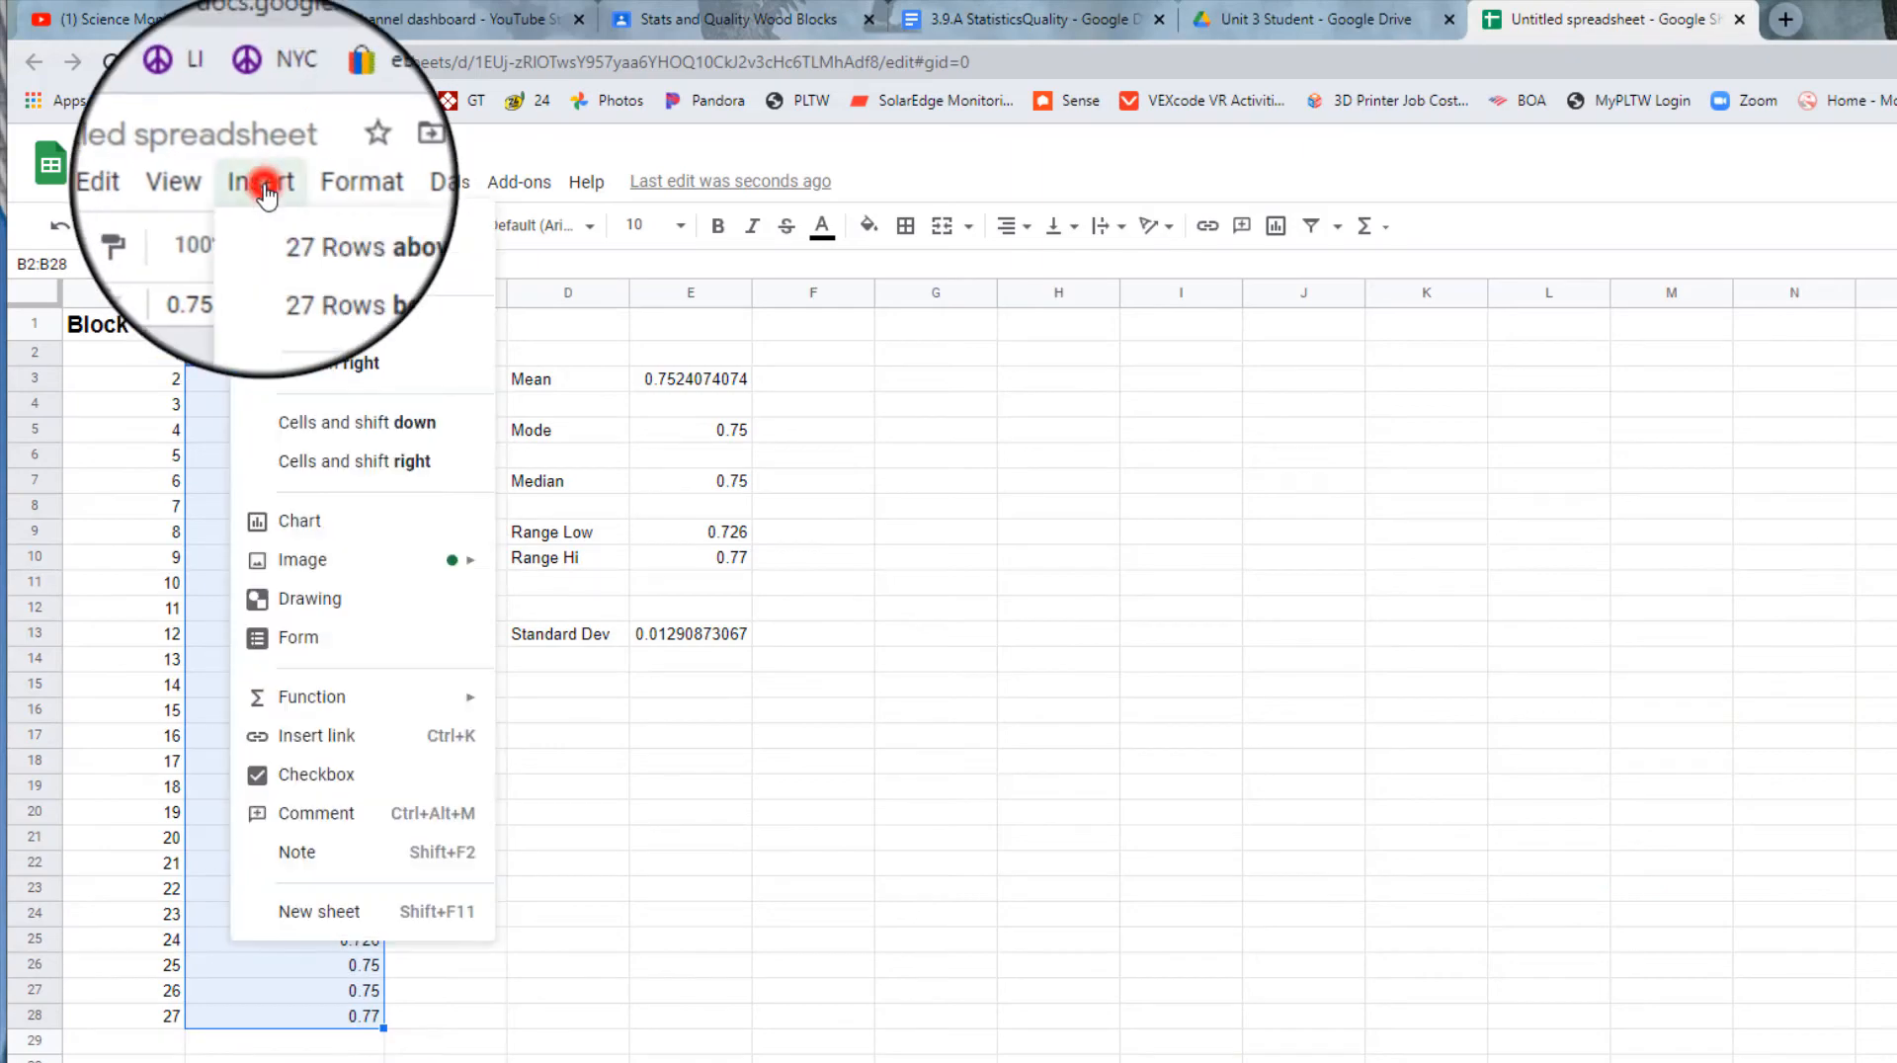
pyautogui.click(336, 527)
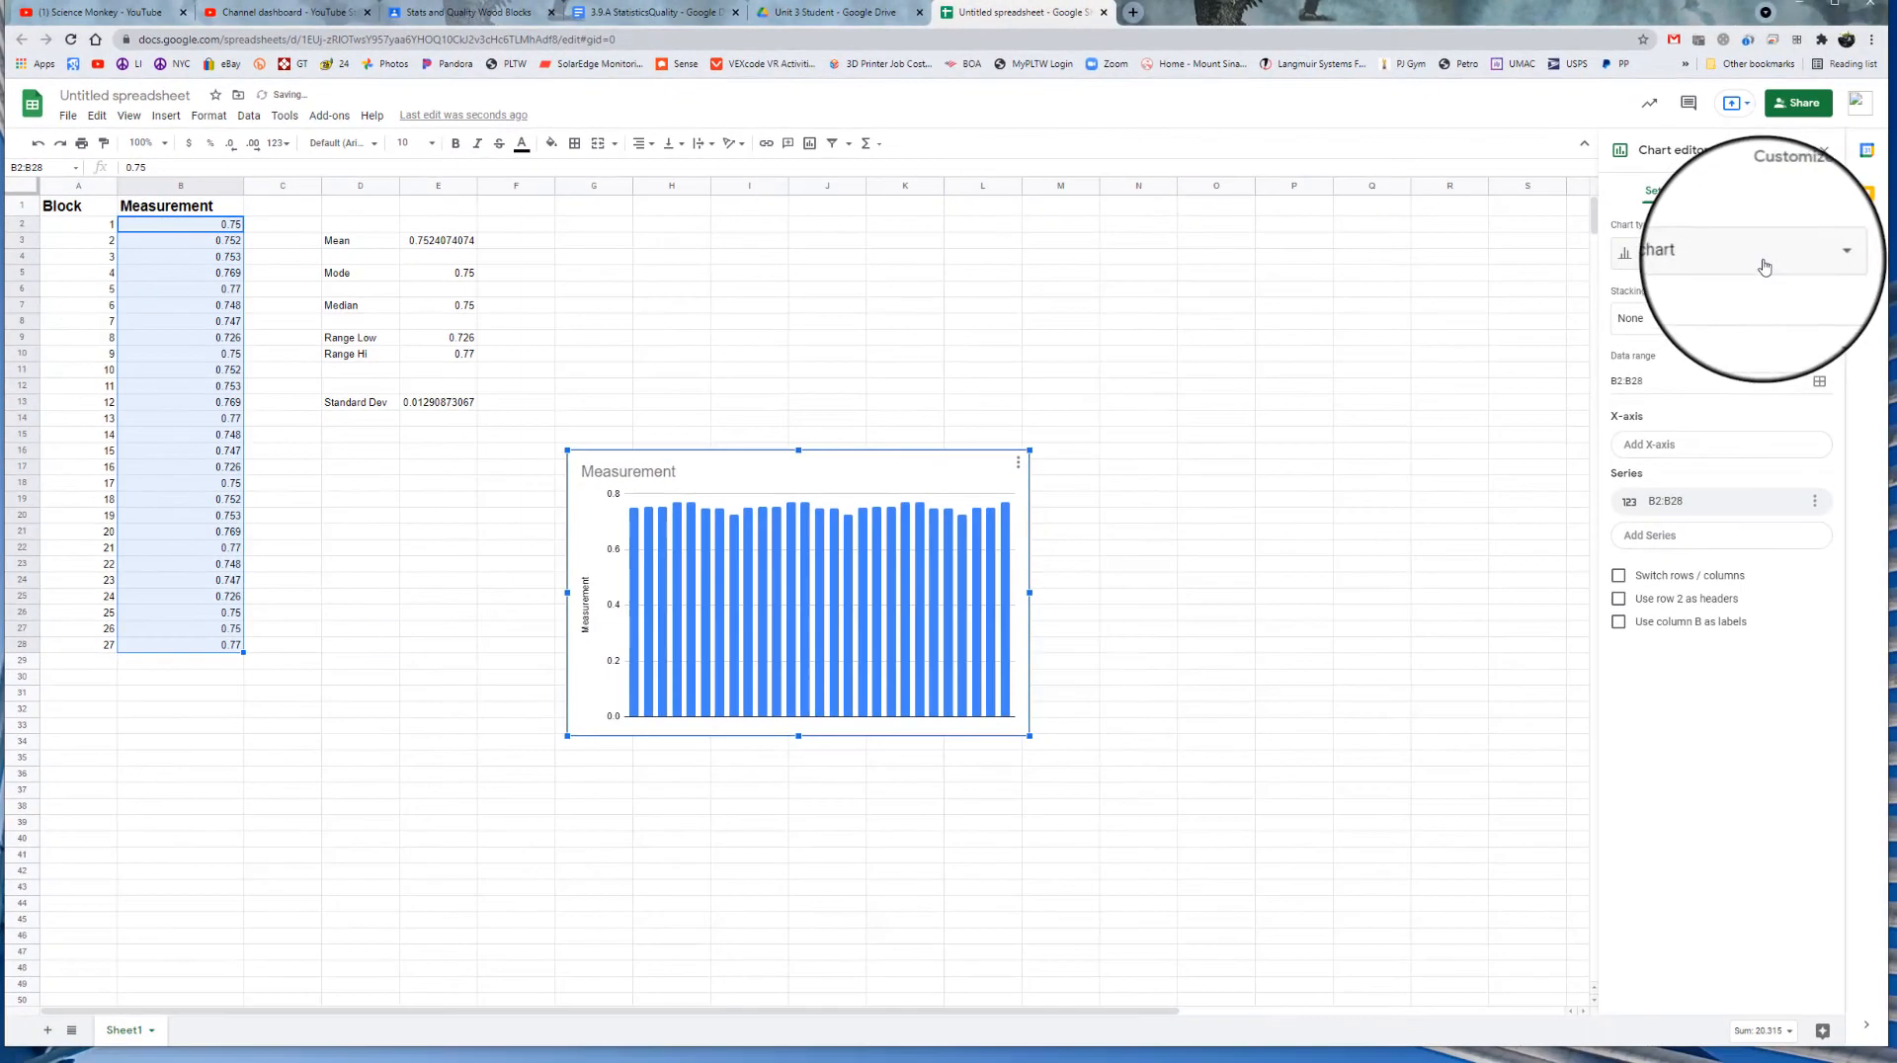
pyautogui.click(1808, 258)
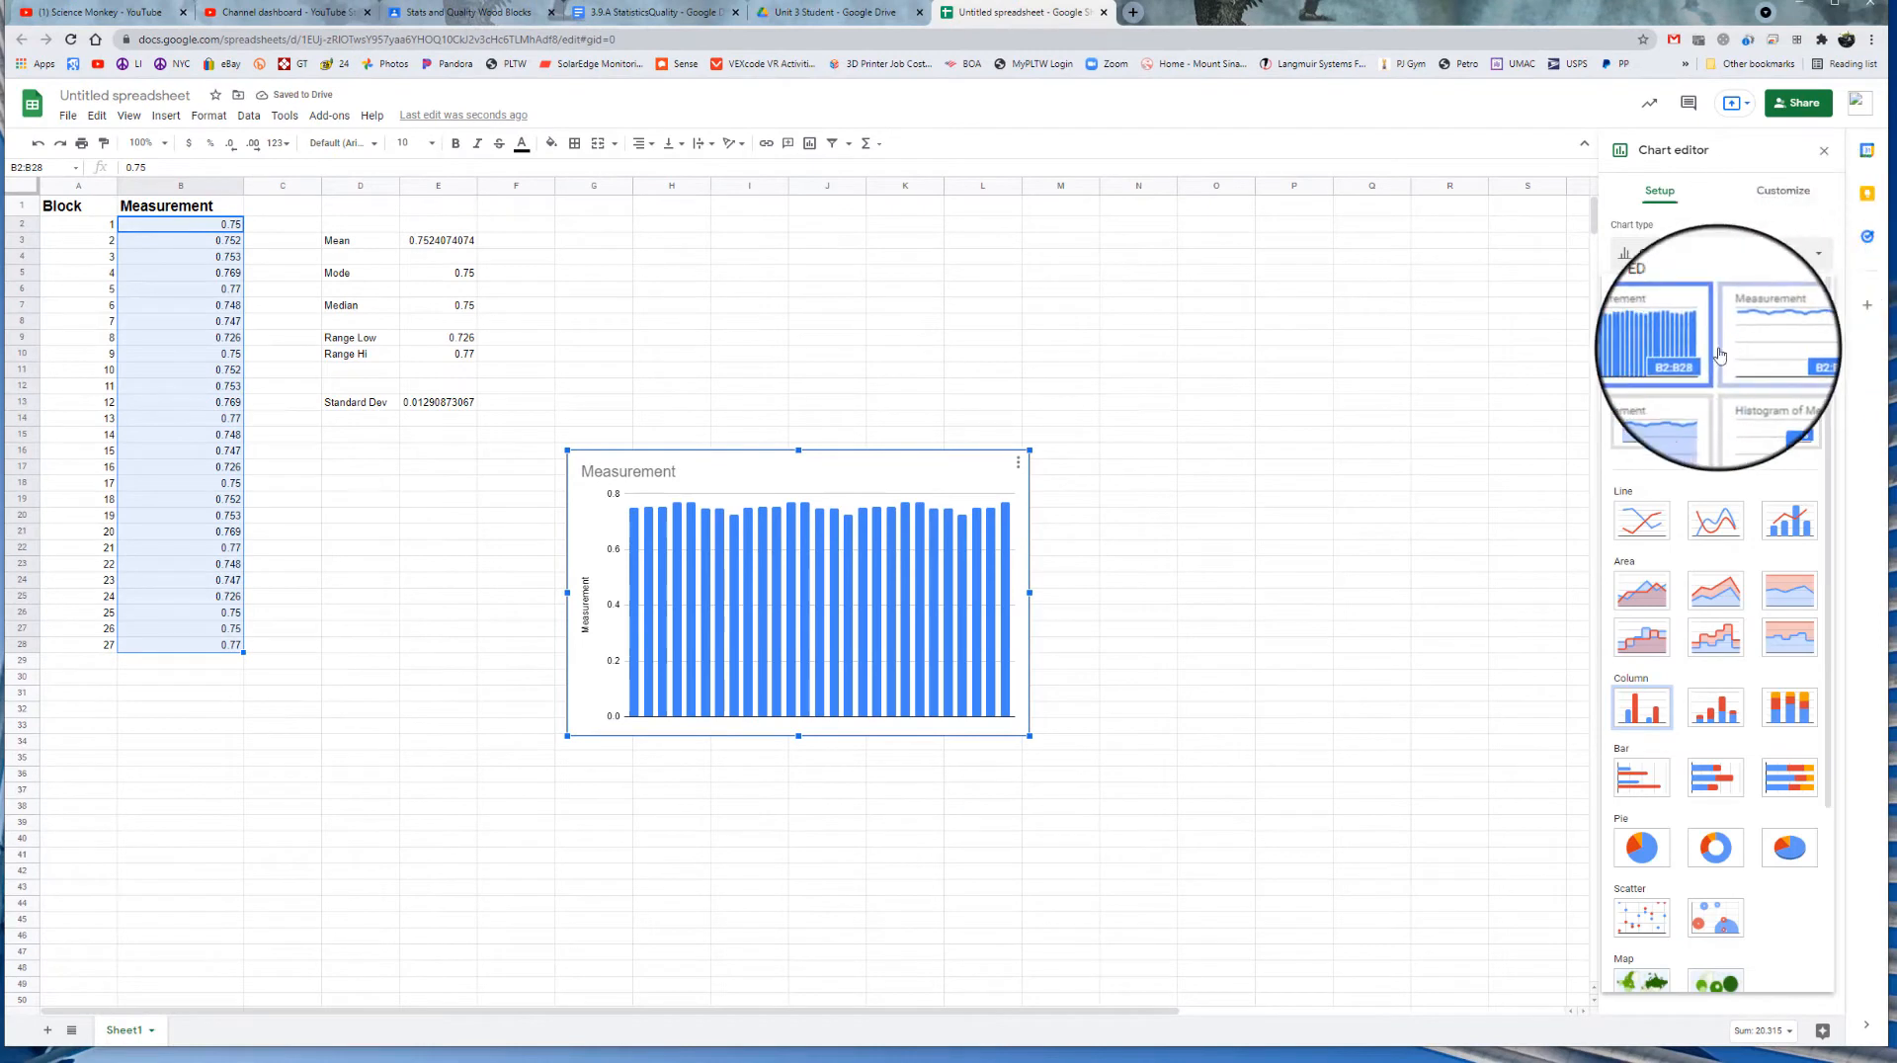
pyautogui.click(1750, 425)
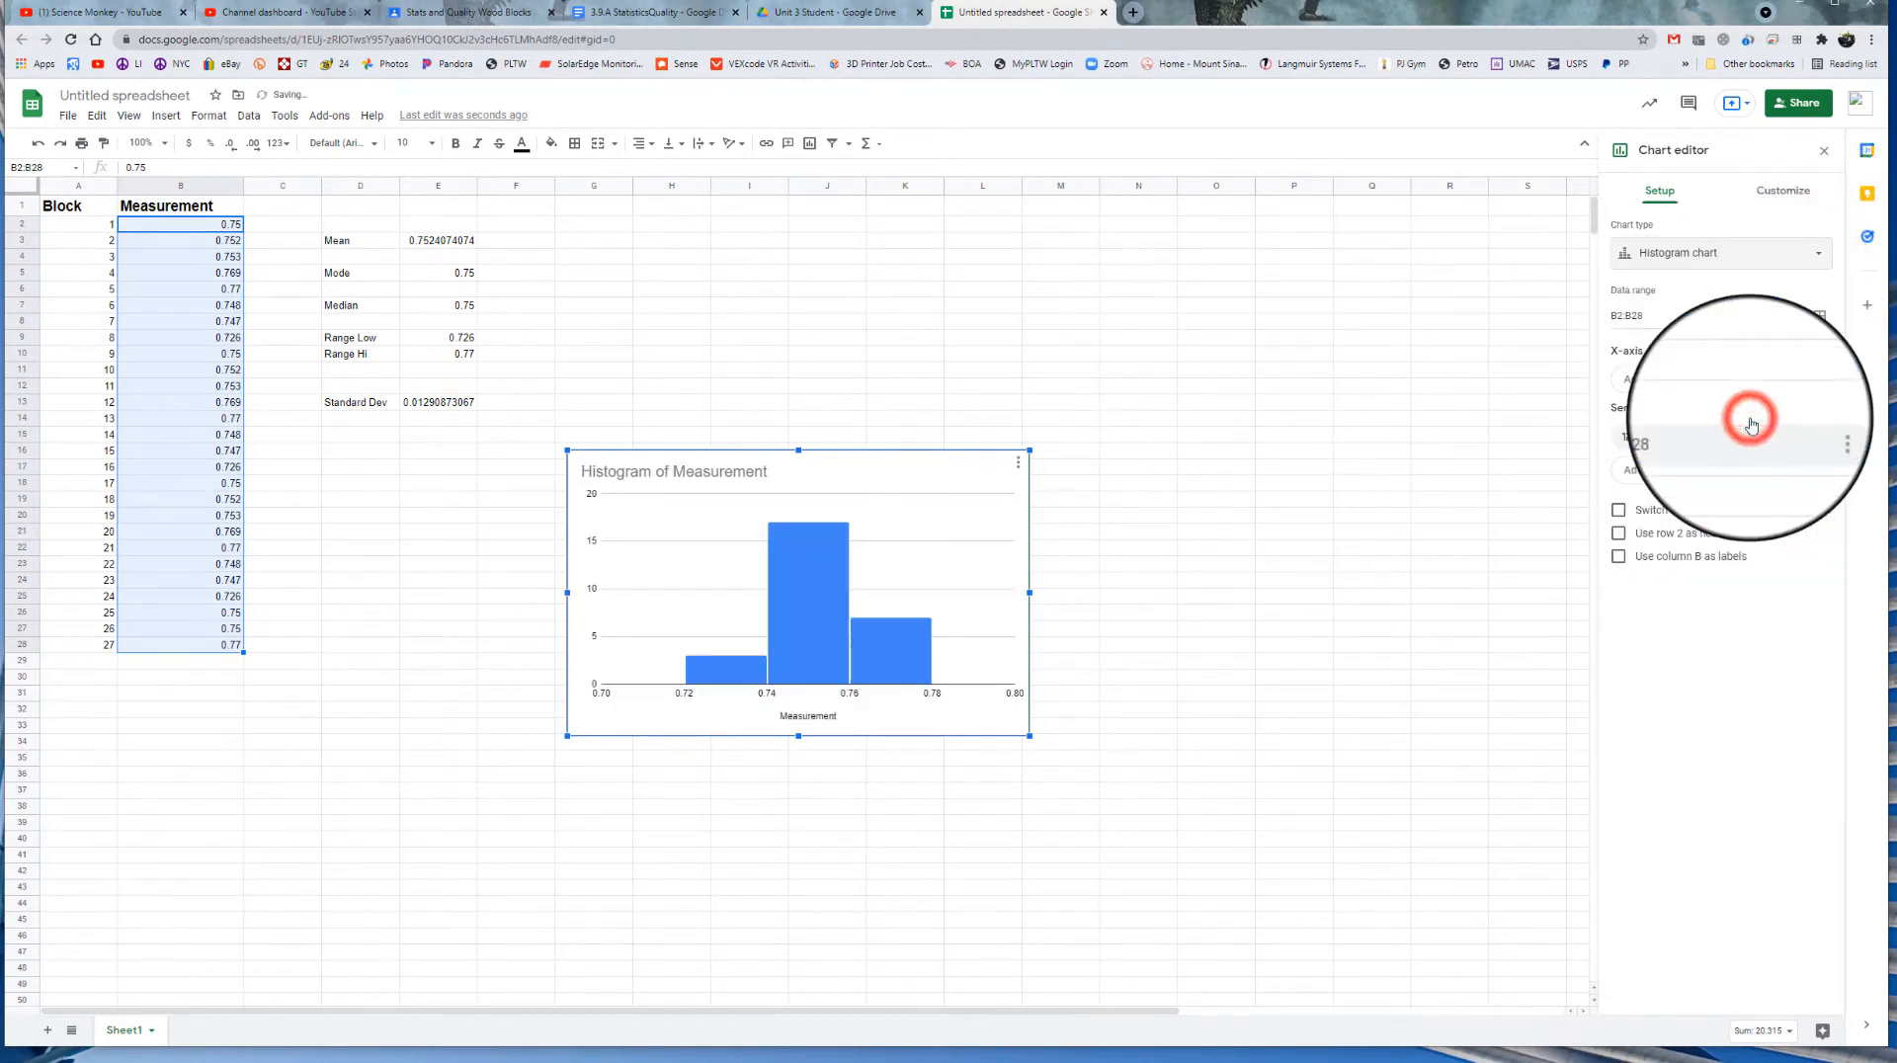
pyautogui.moveTo(899, 461); pyautogui.dragTo(855, 266)
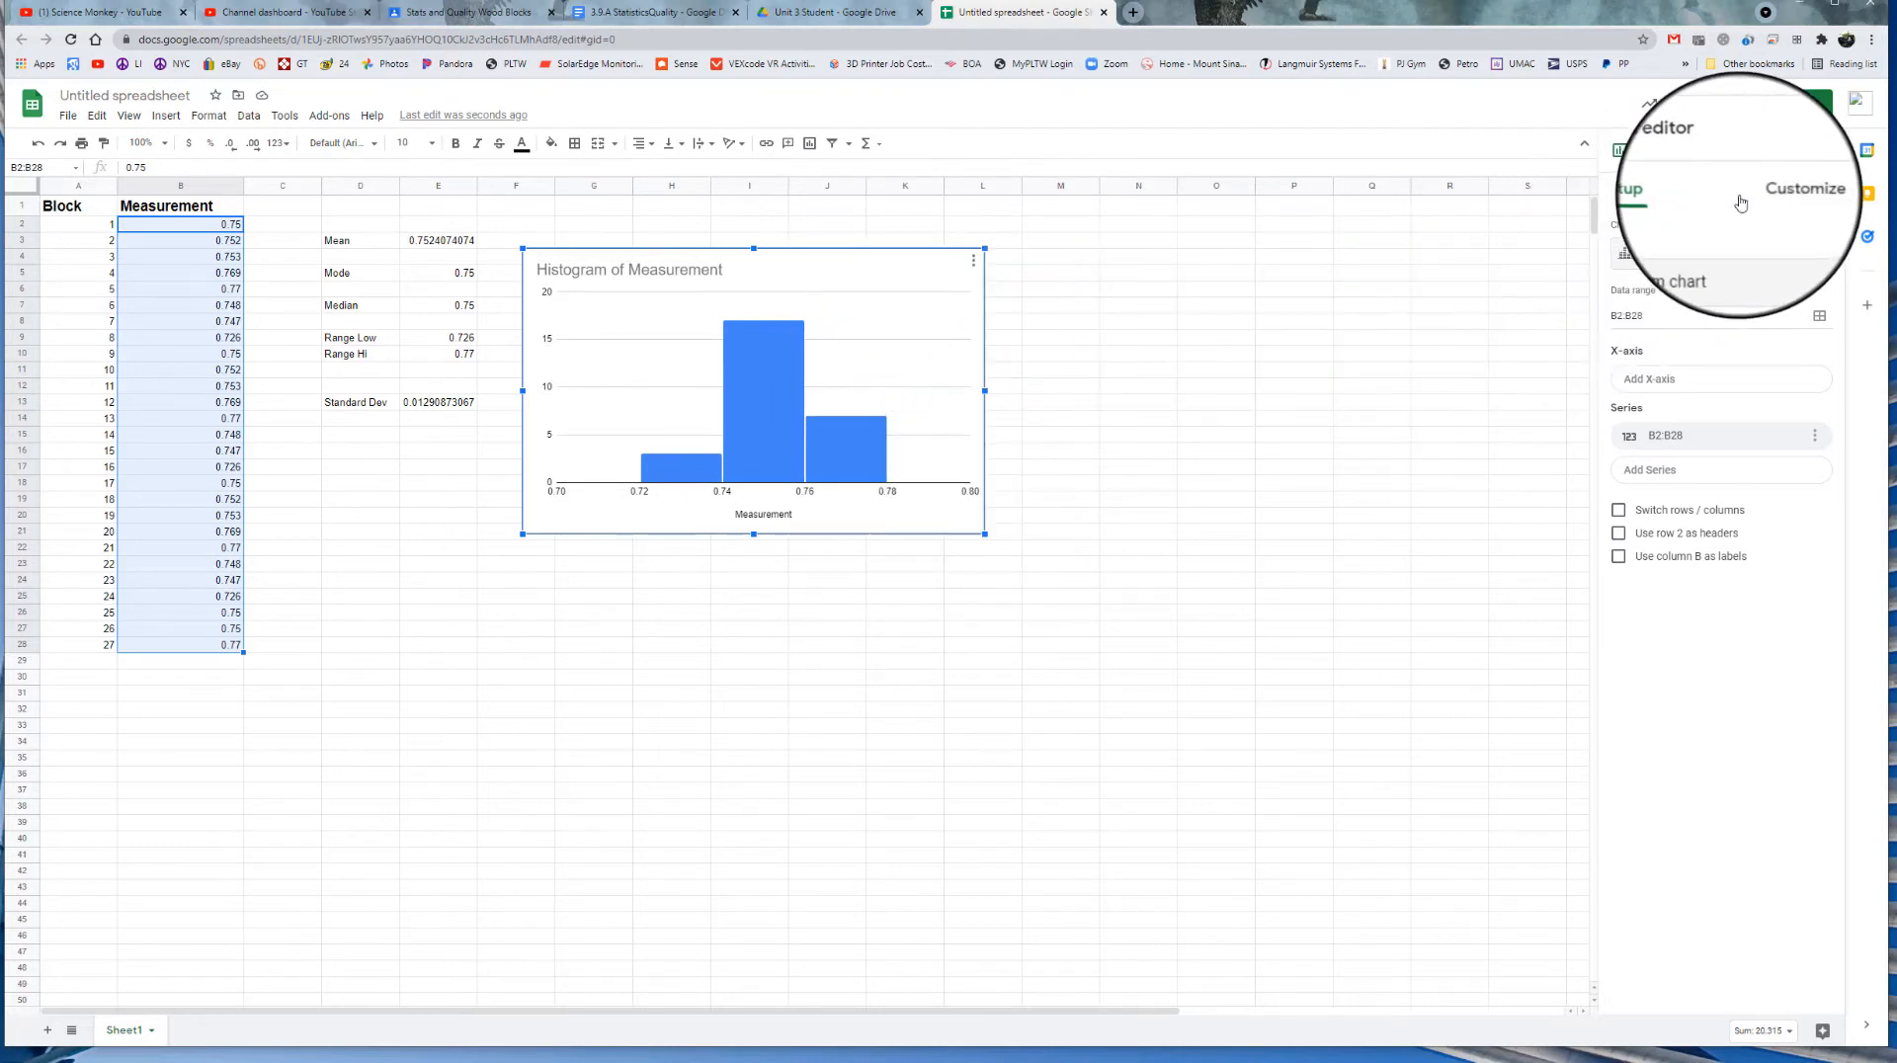
# Customize the histogram with a bucket size of 0.01
pyautogui.click(1781, 190)
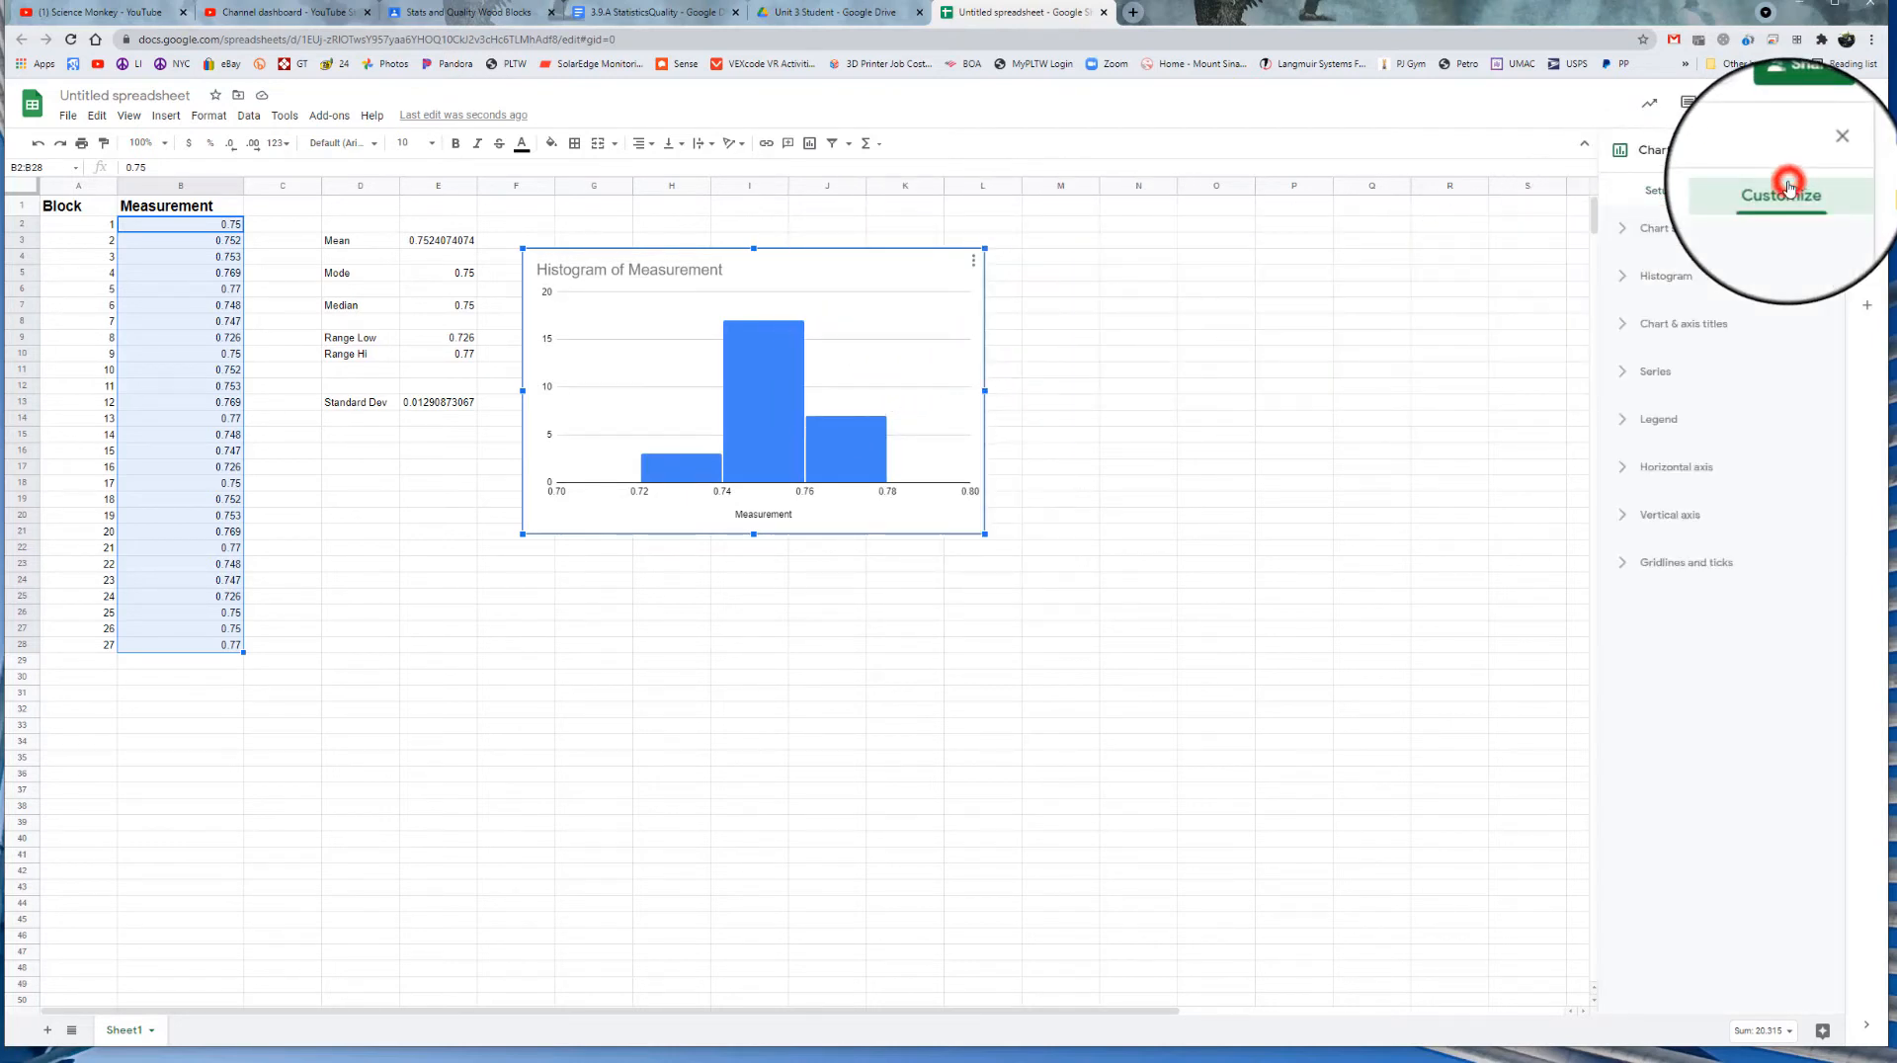
pyautogui.click(1634, 235)
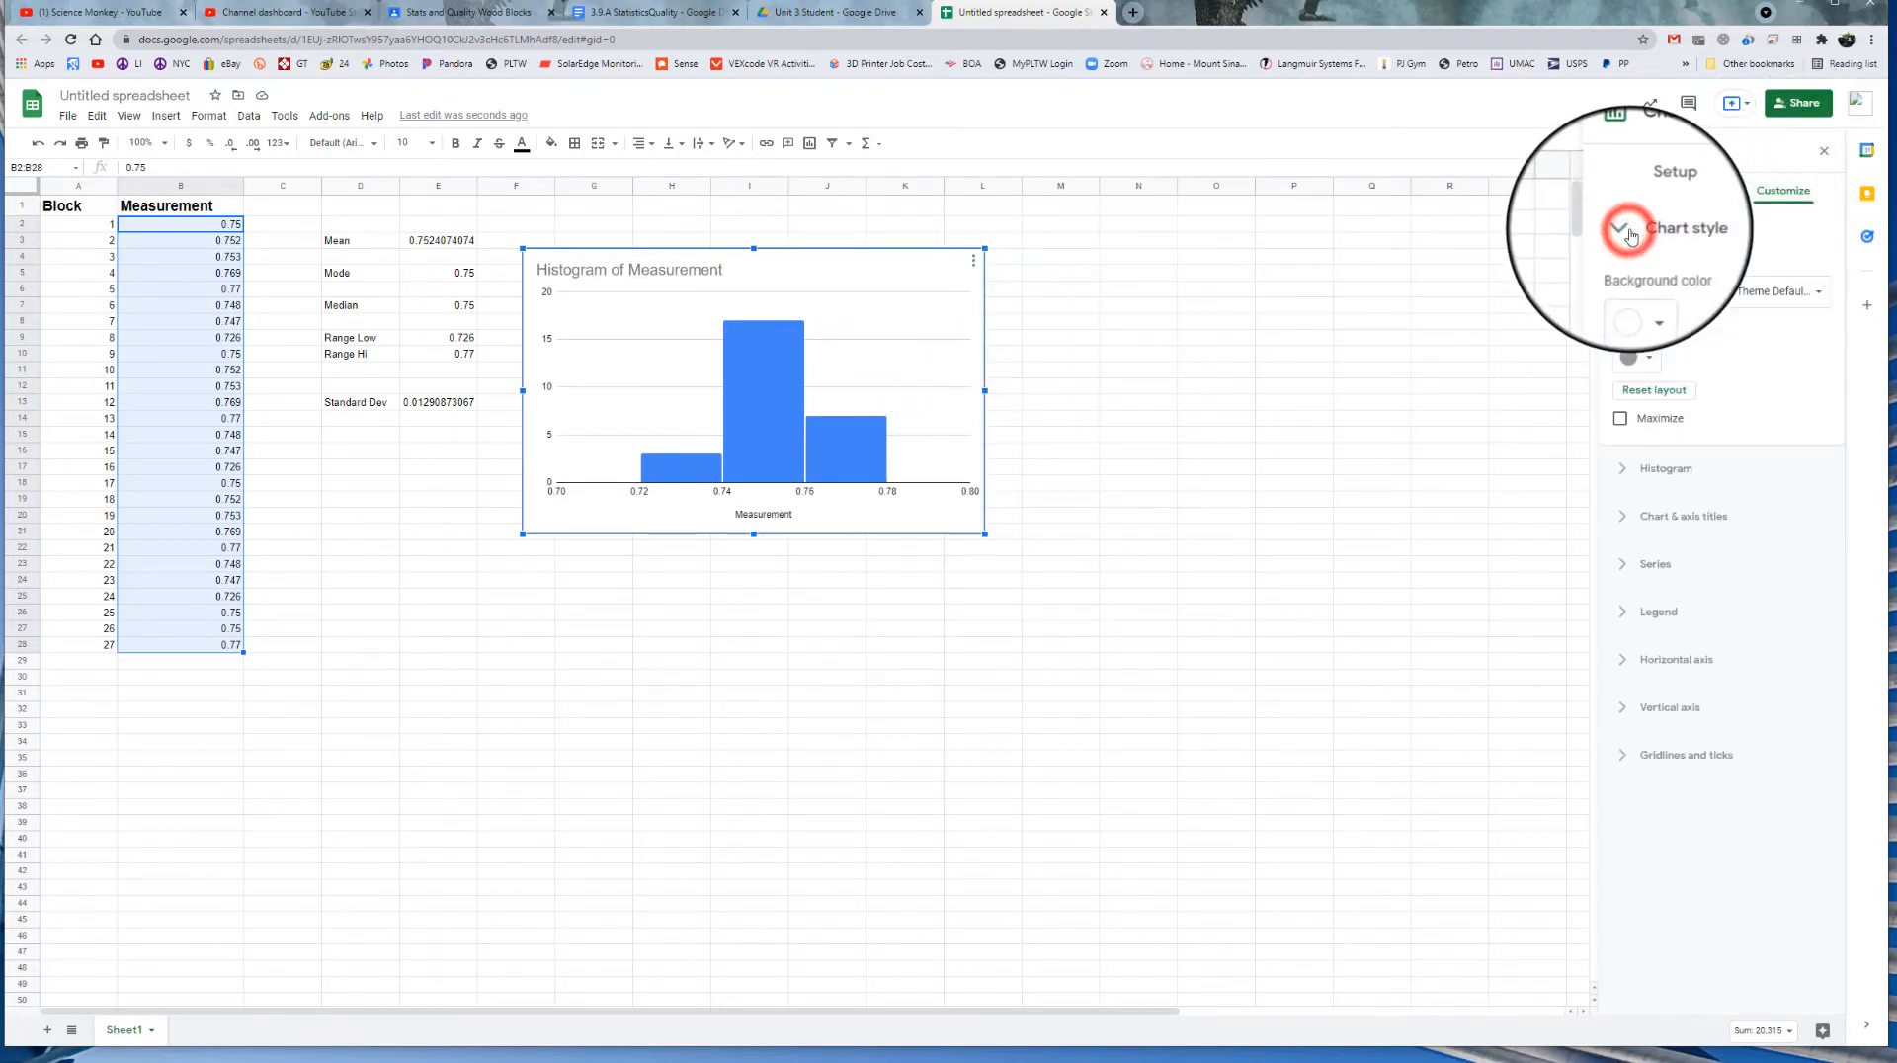
pyautogui.click(1613, 473)
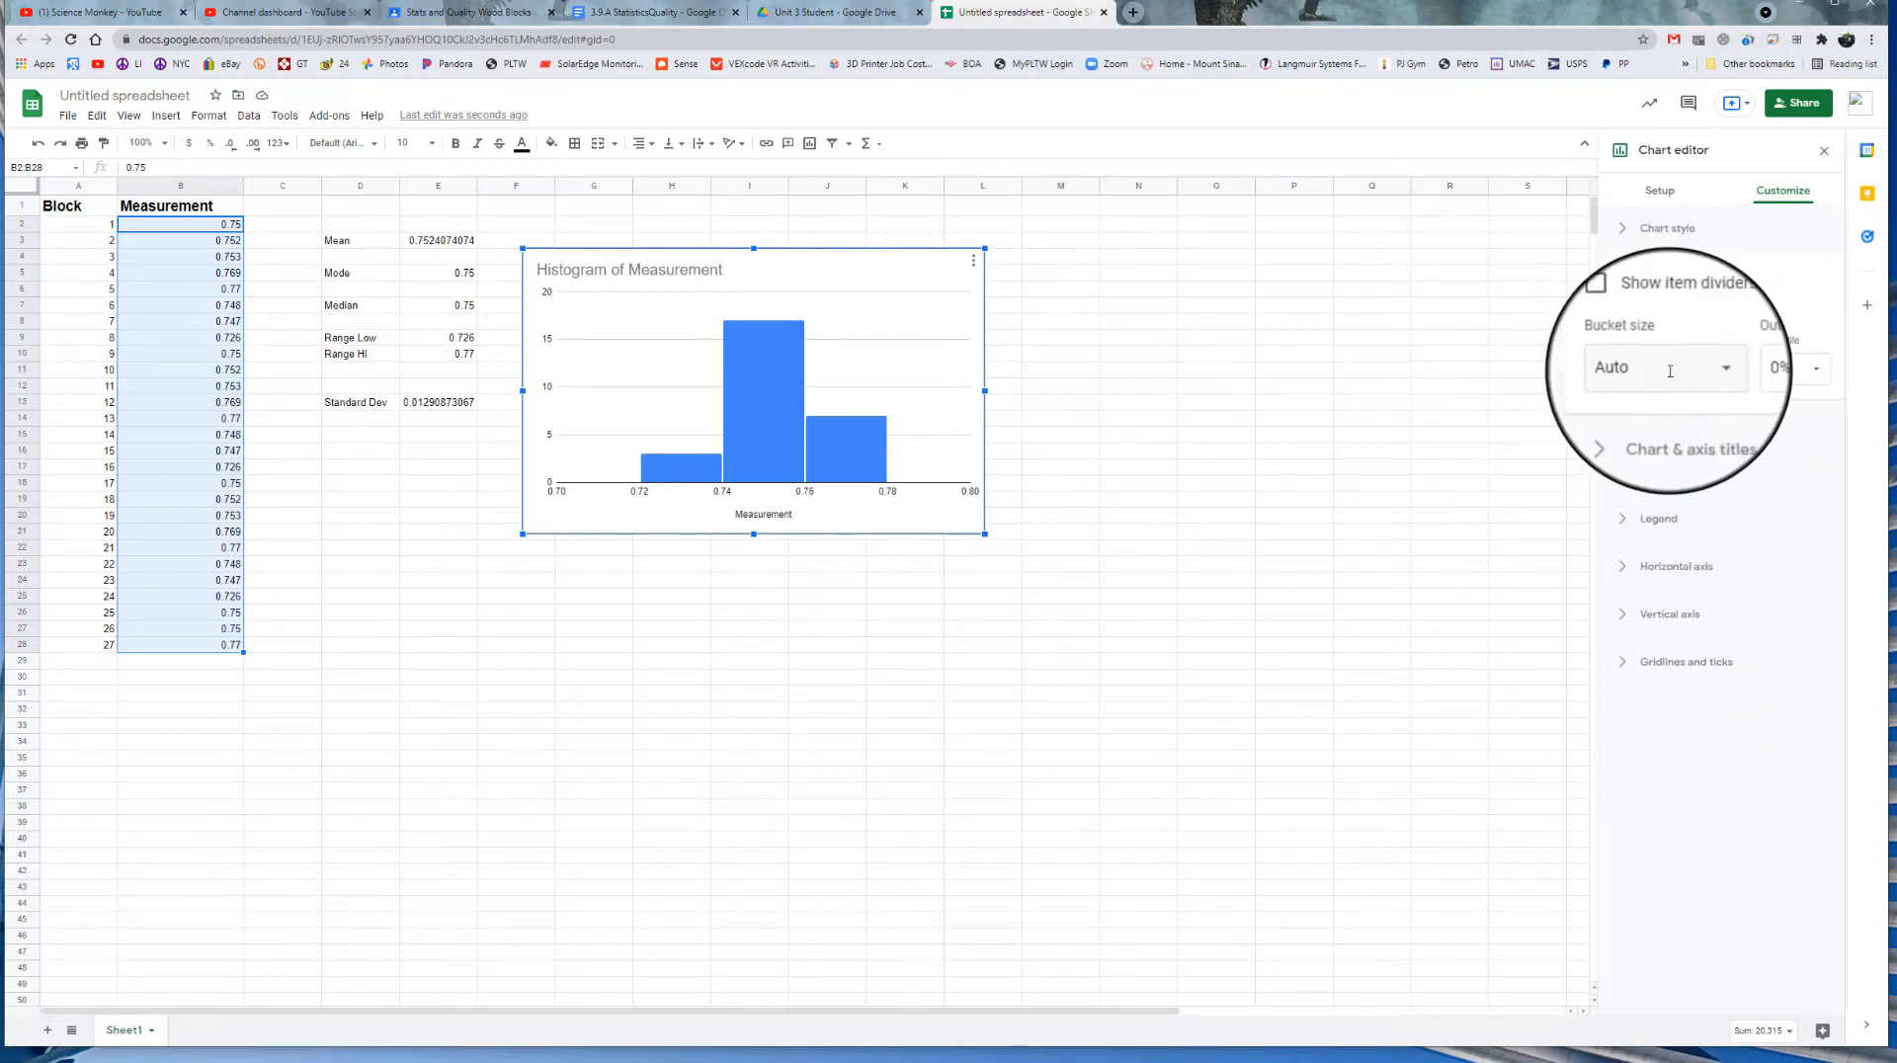
pyautogui.click(1708, 372)
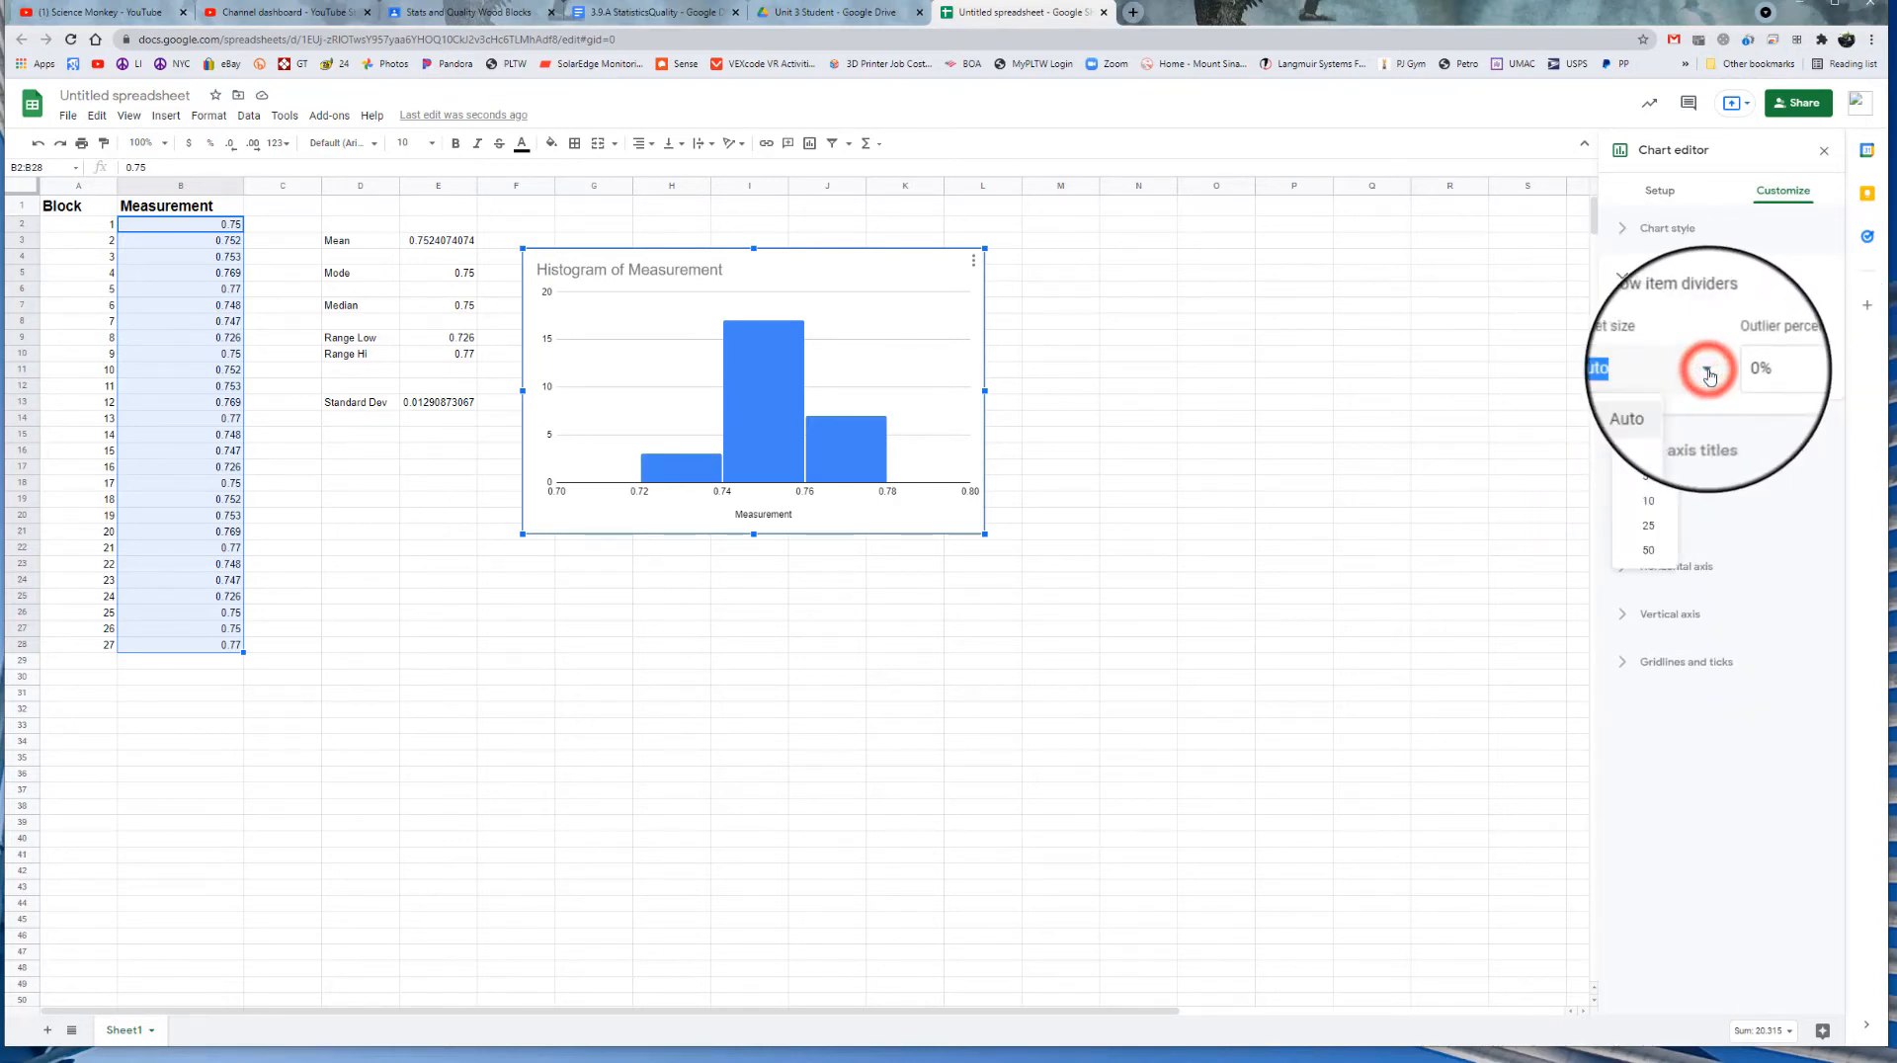
pyautogui.click(1676, 370)
pyautogui.doubleClick(1670, 370)
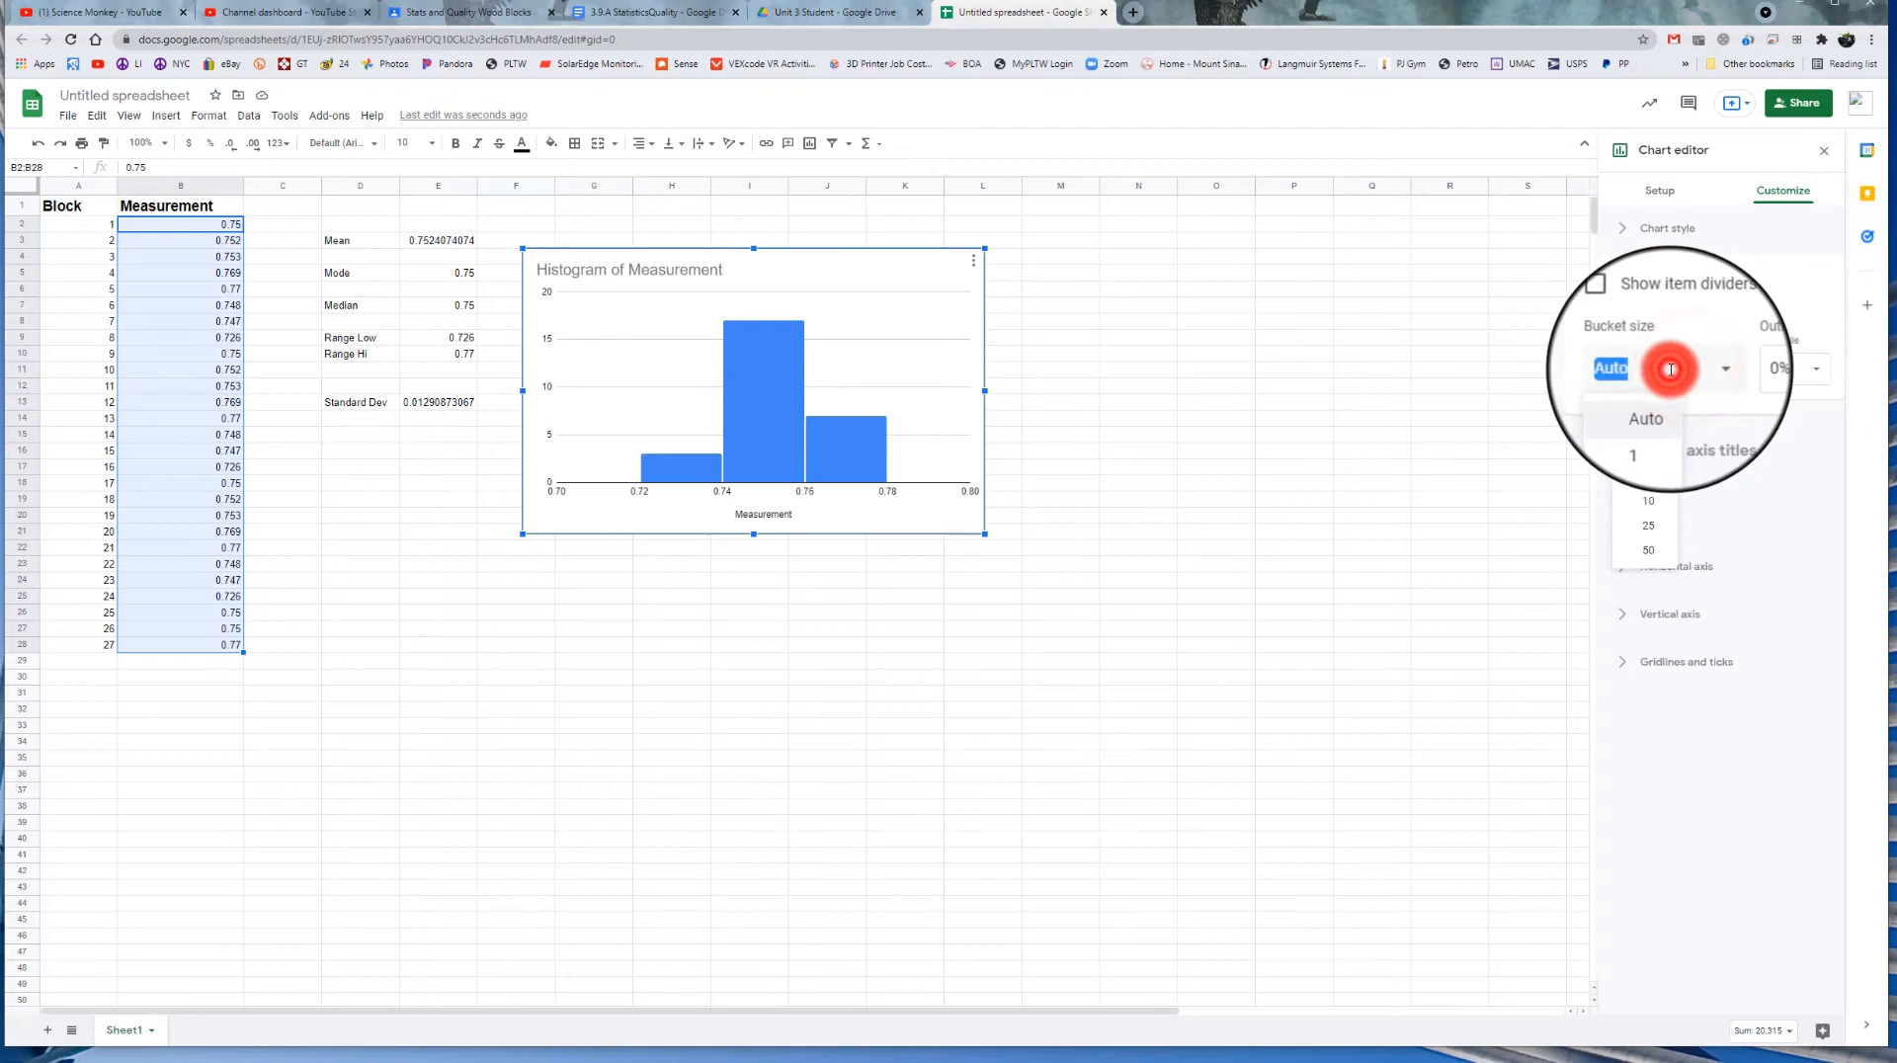
pyautogui.write('.01')
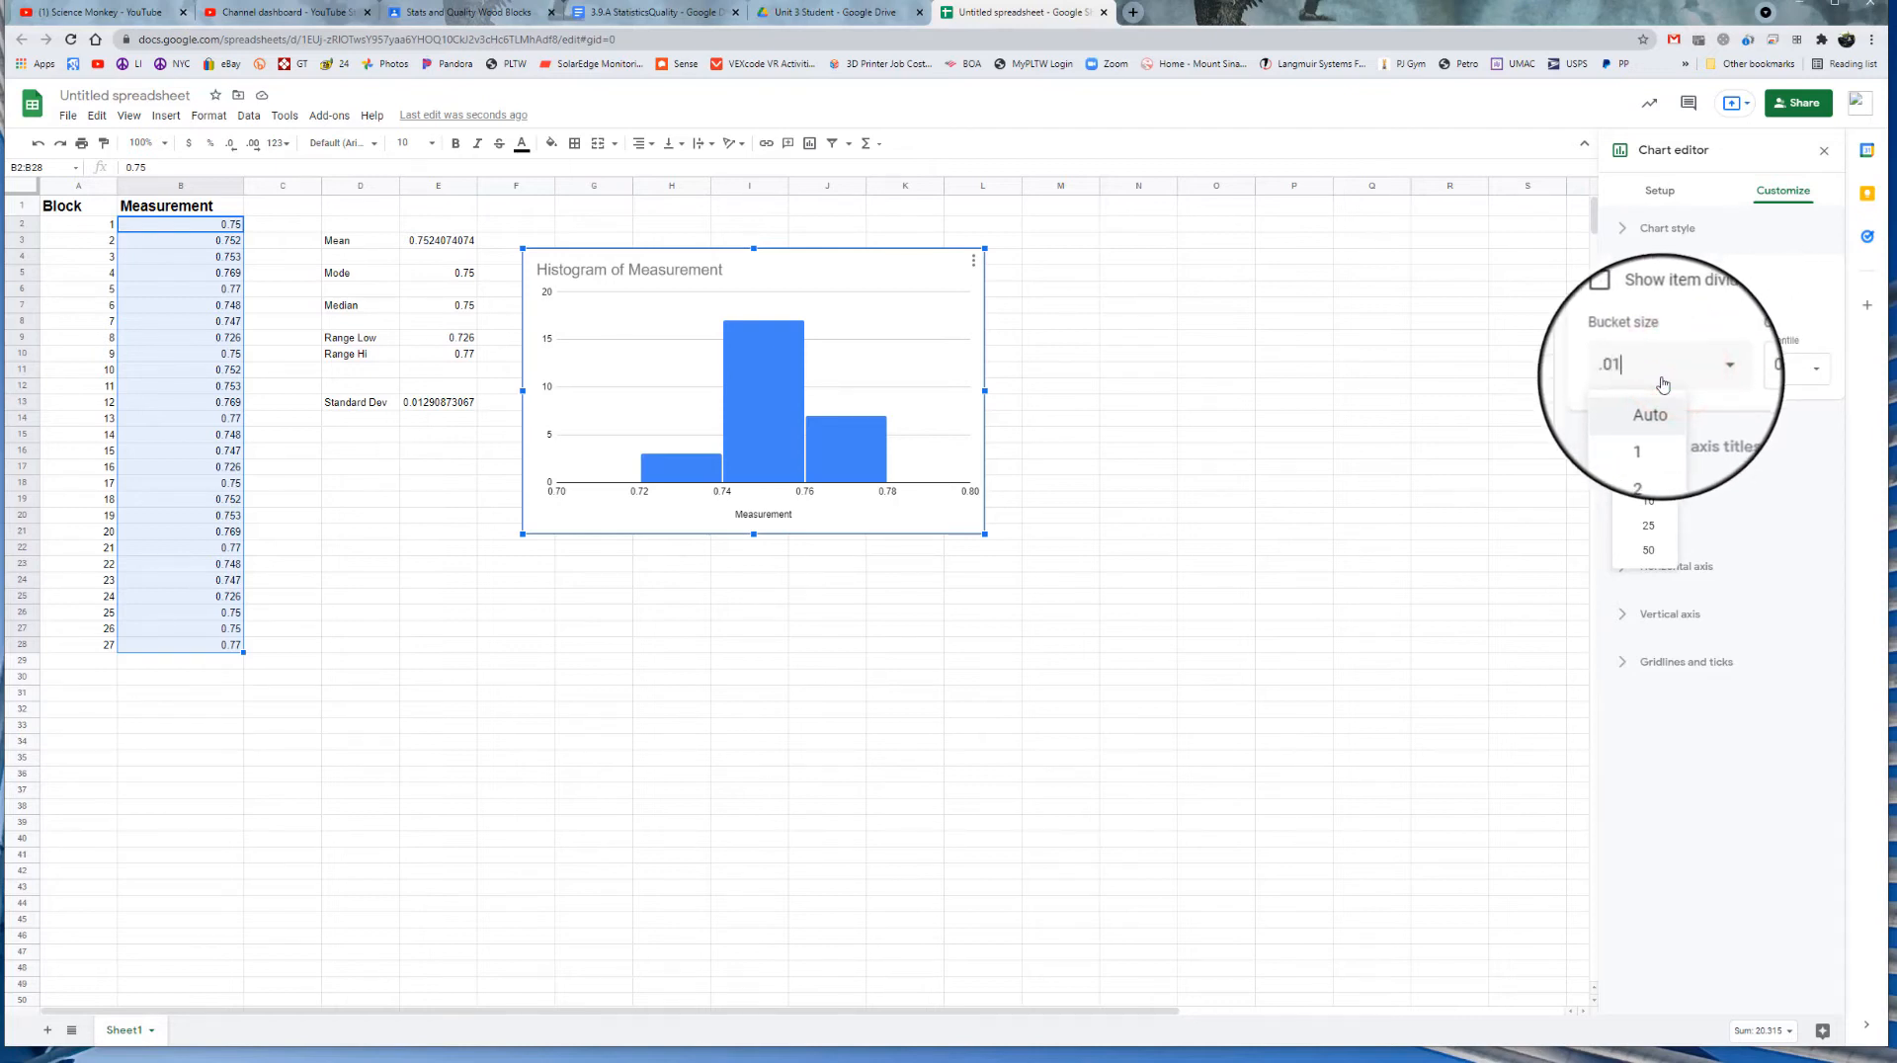
pyautogui.press('Return')
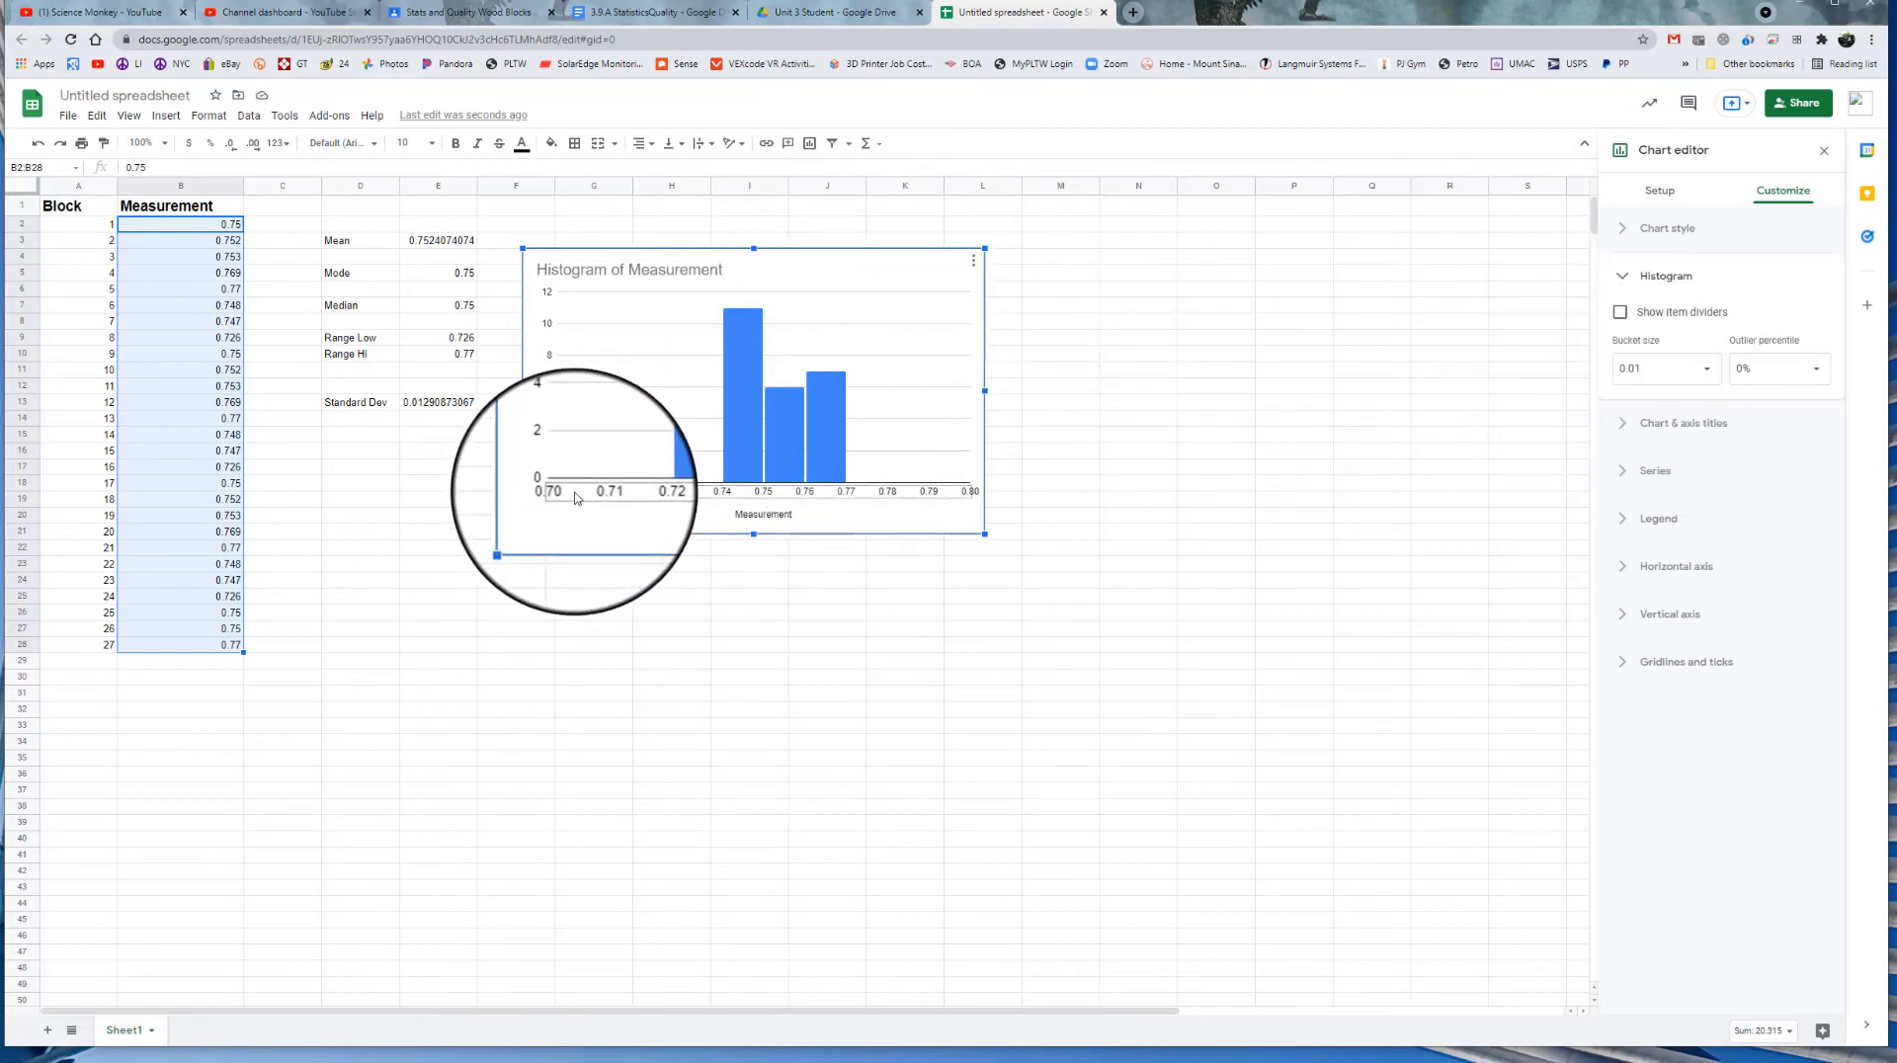
# Try histogram bucket sizes of 0.015 and 0.02
pyautogui.click(1666, 366)
pyautogui.write('.0')
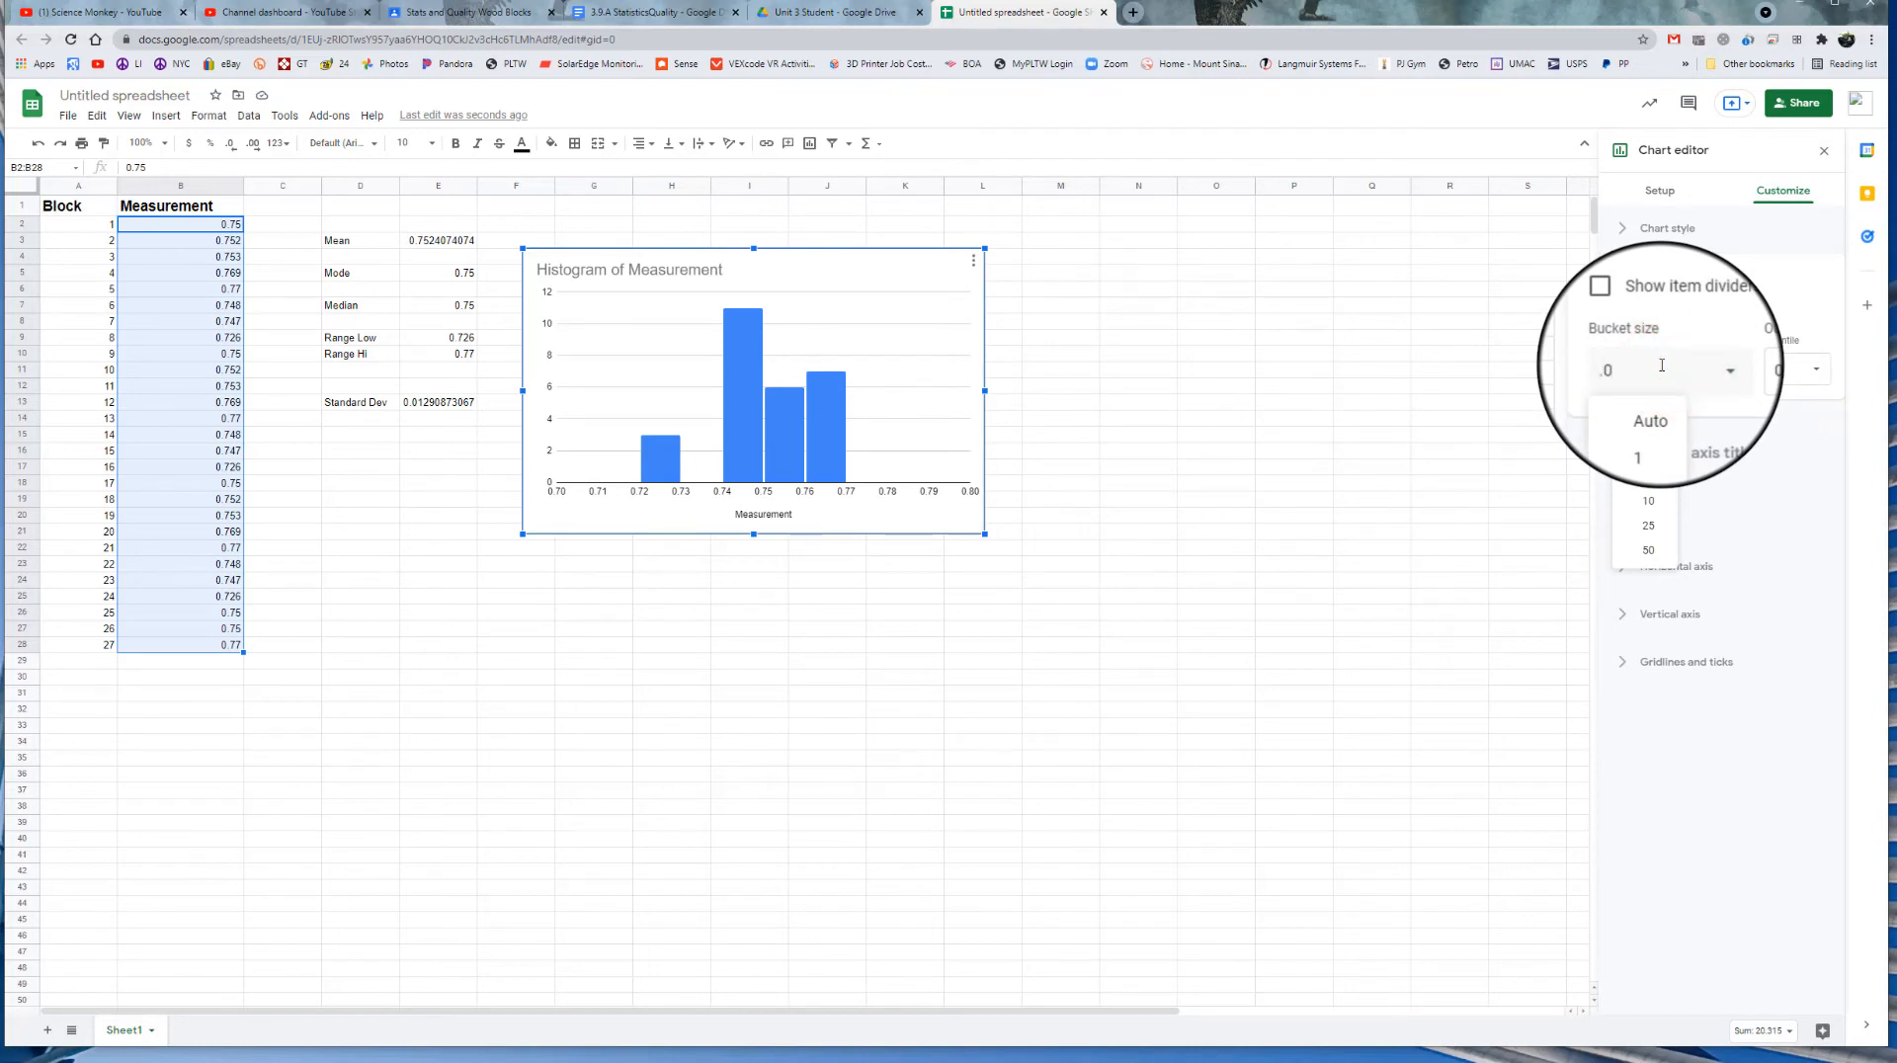
pyautogui.write('15')
pyautogui.press('Return')
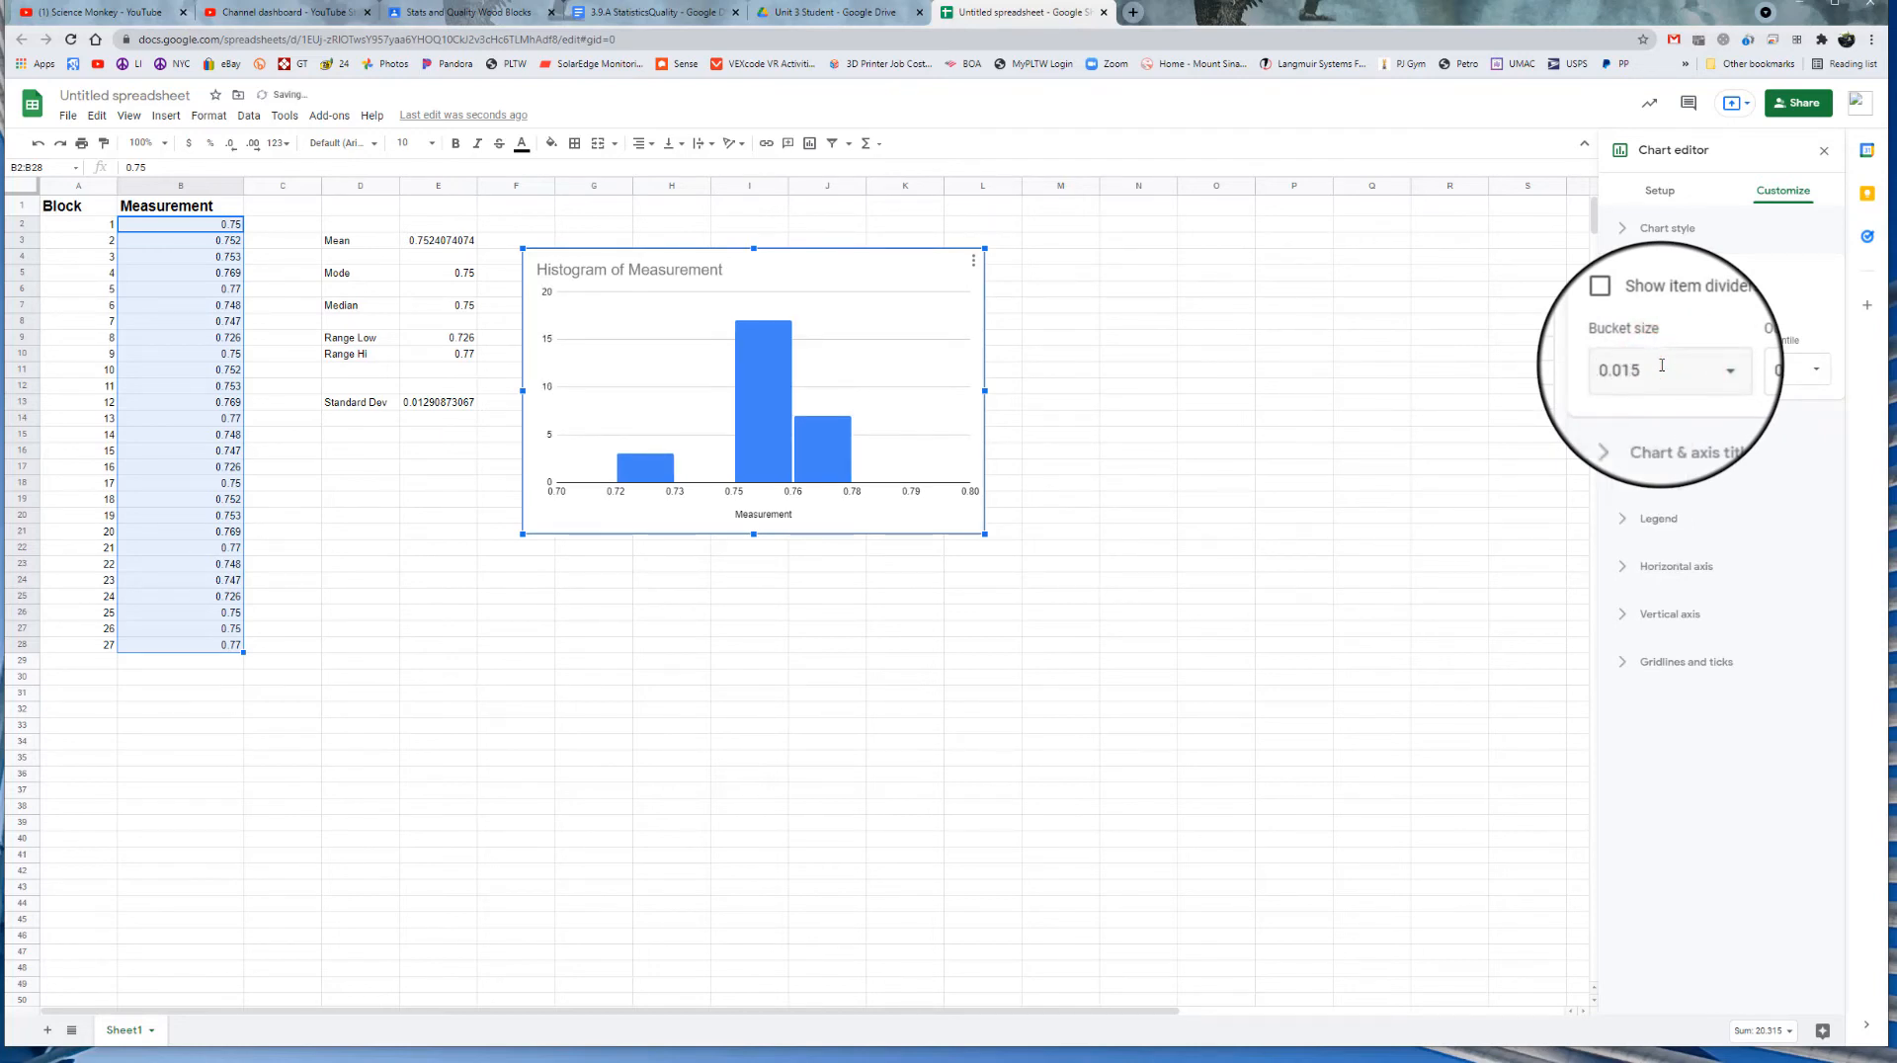
pyautogui.click(1660, 365)
pyautogui.write('.02')
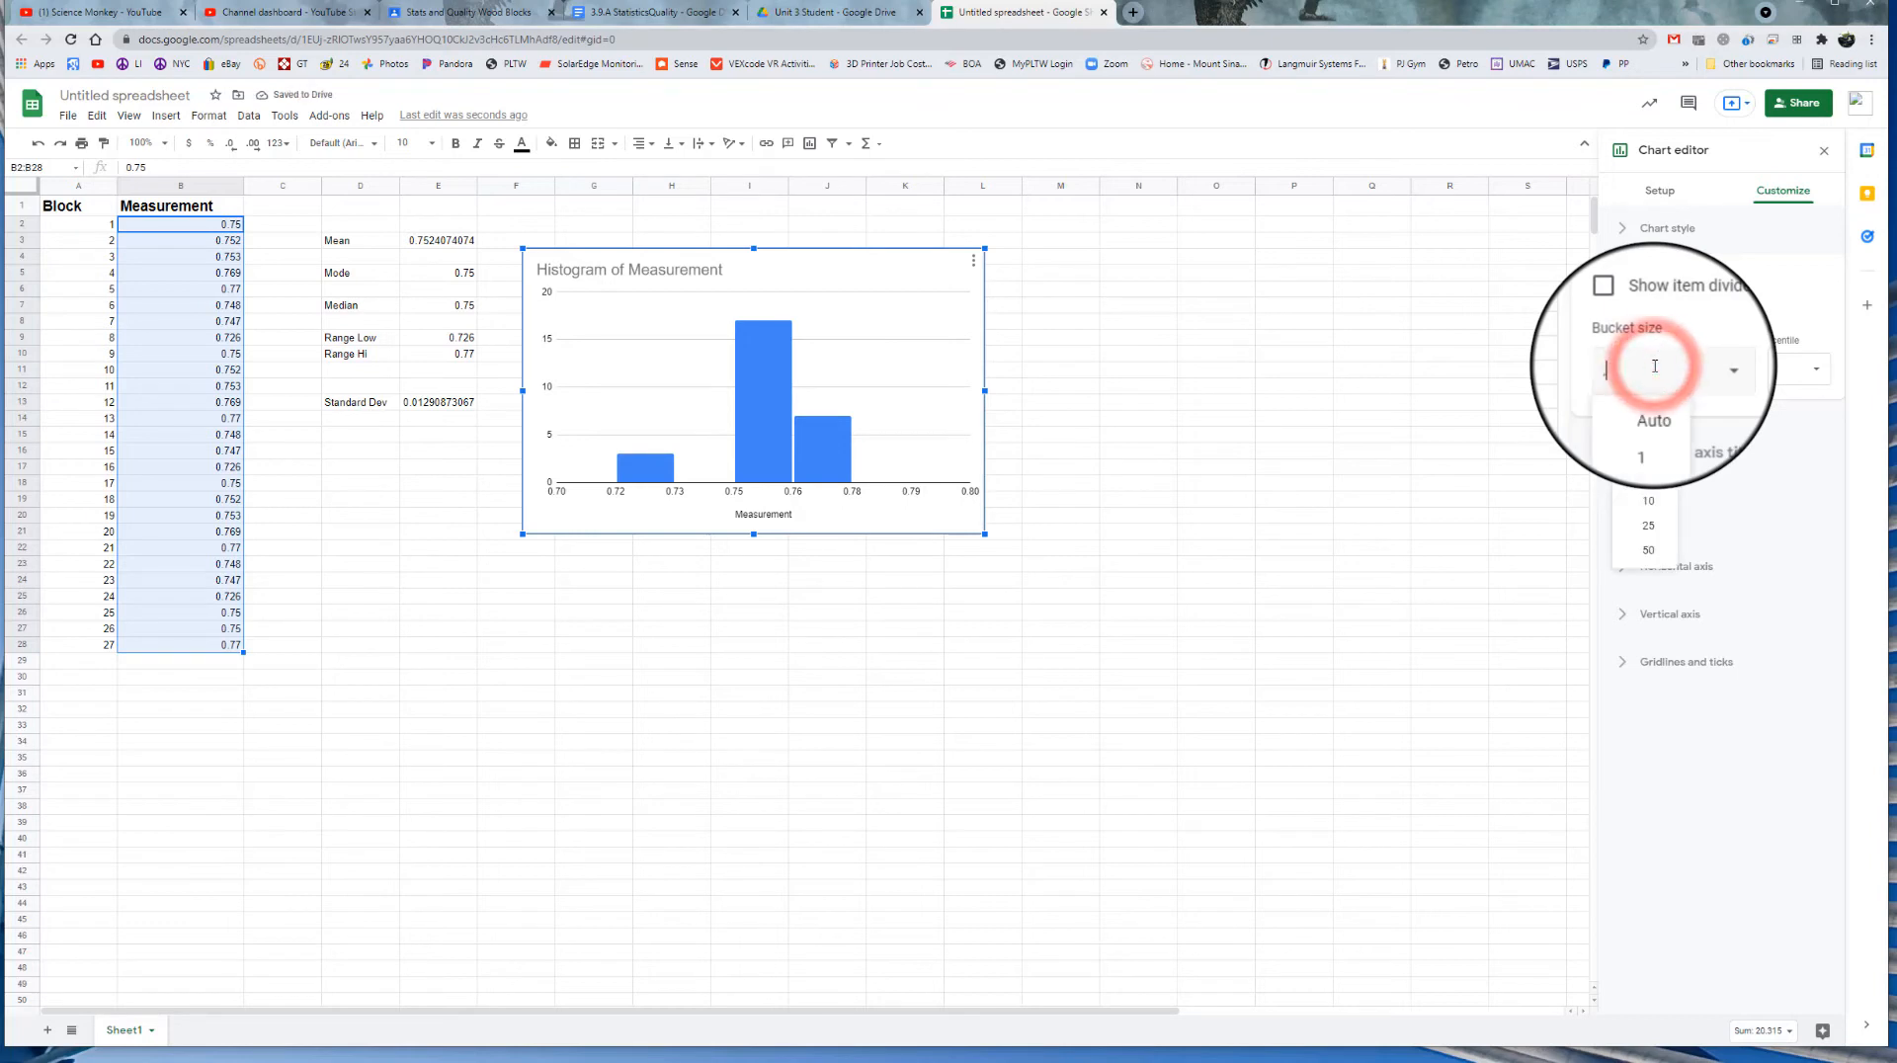
pyautogui.press('Return')
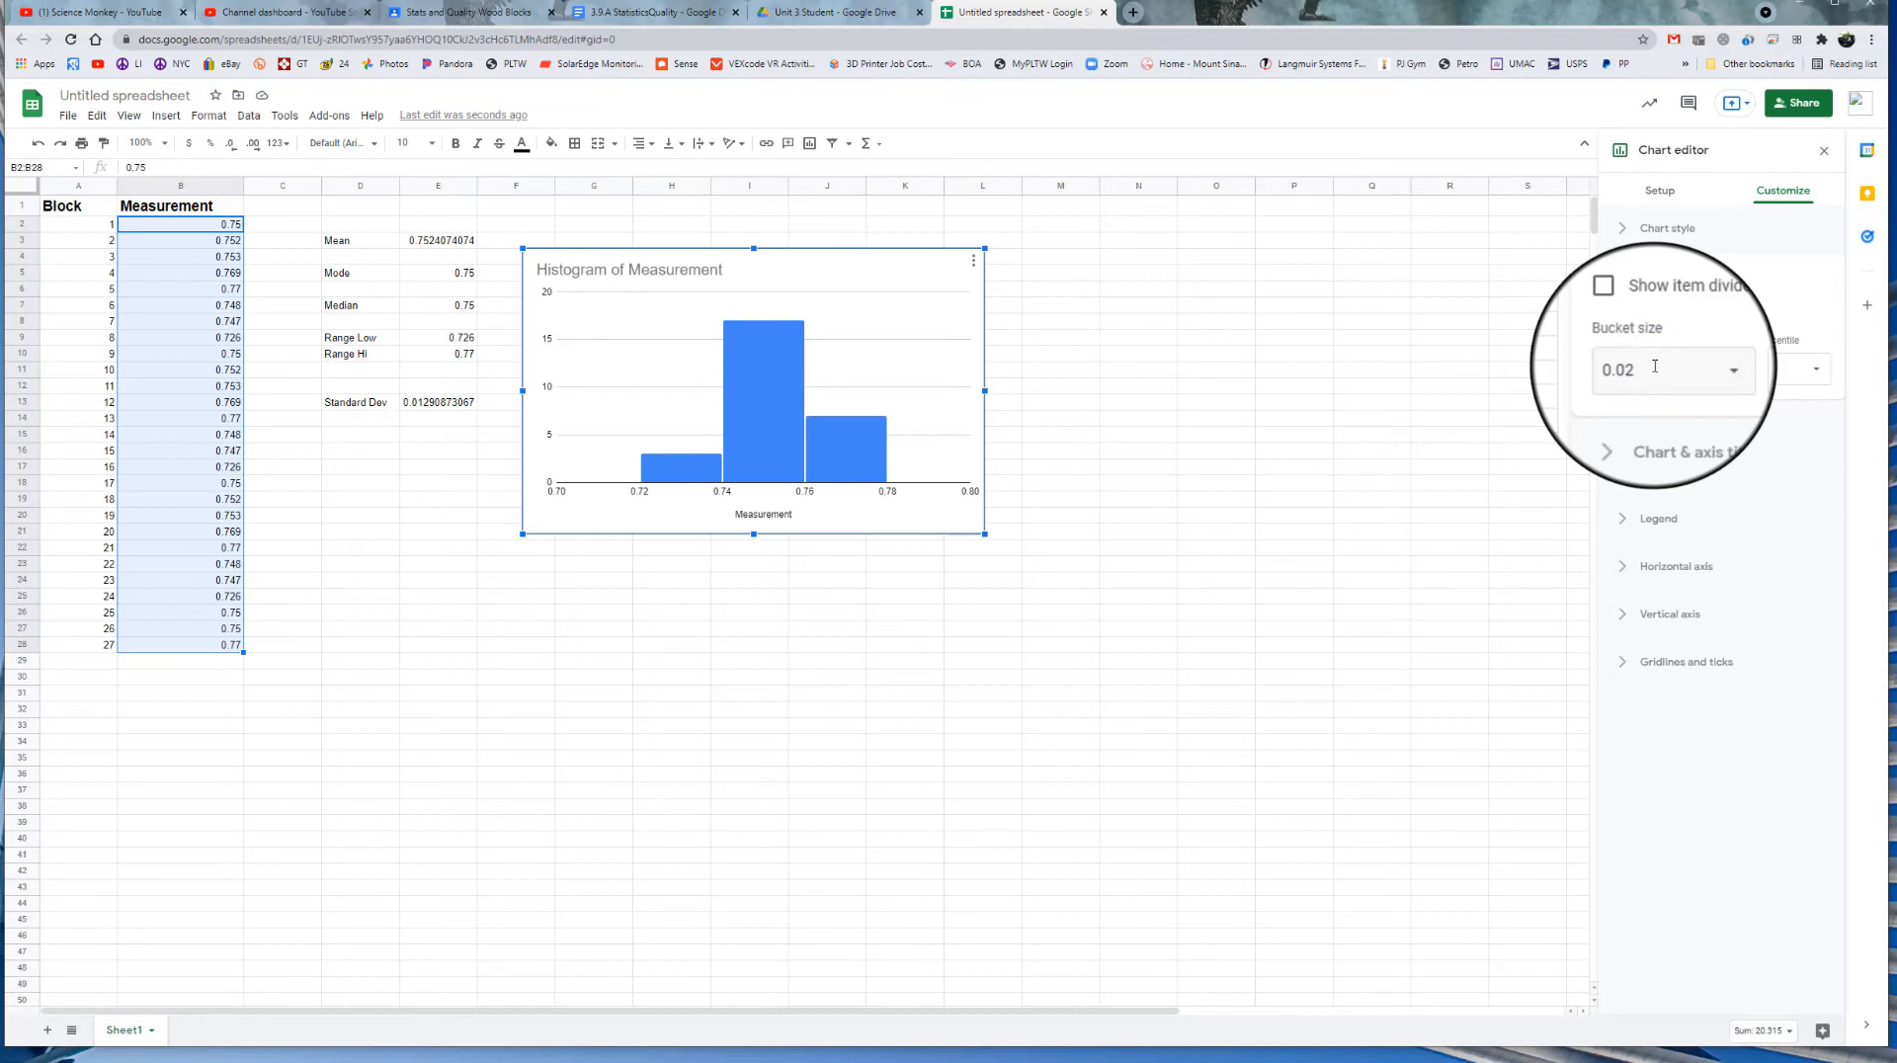
# Return the histogram's bucket size to 0.01 and leave chart editing
pyautogui.click(1655, 366)
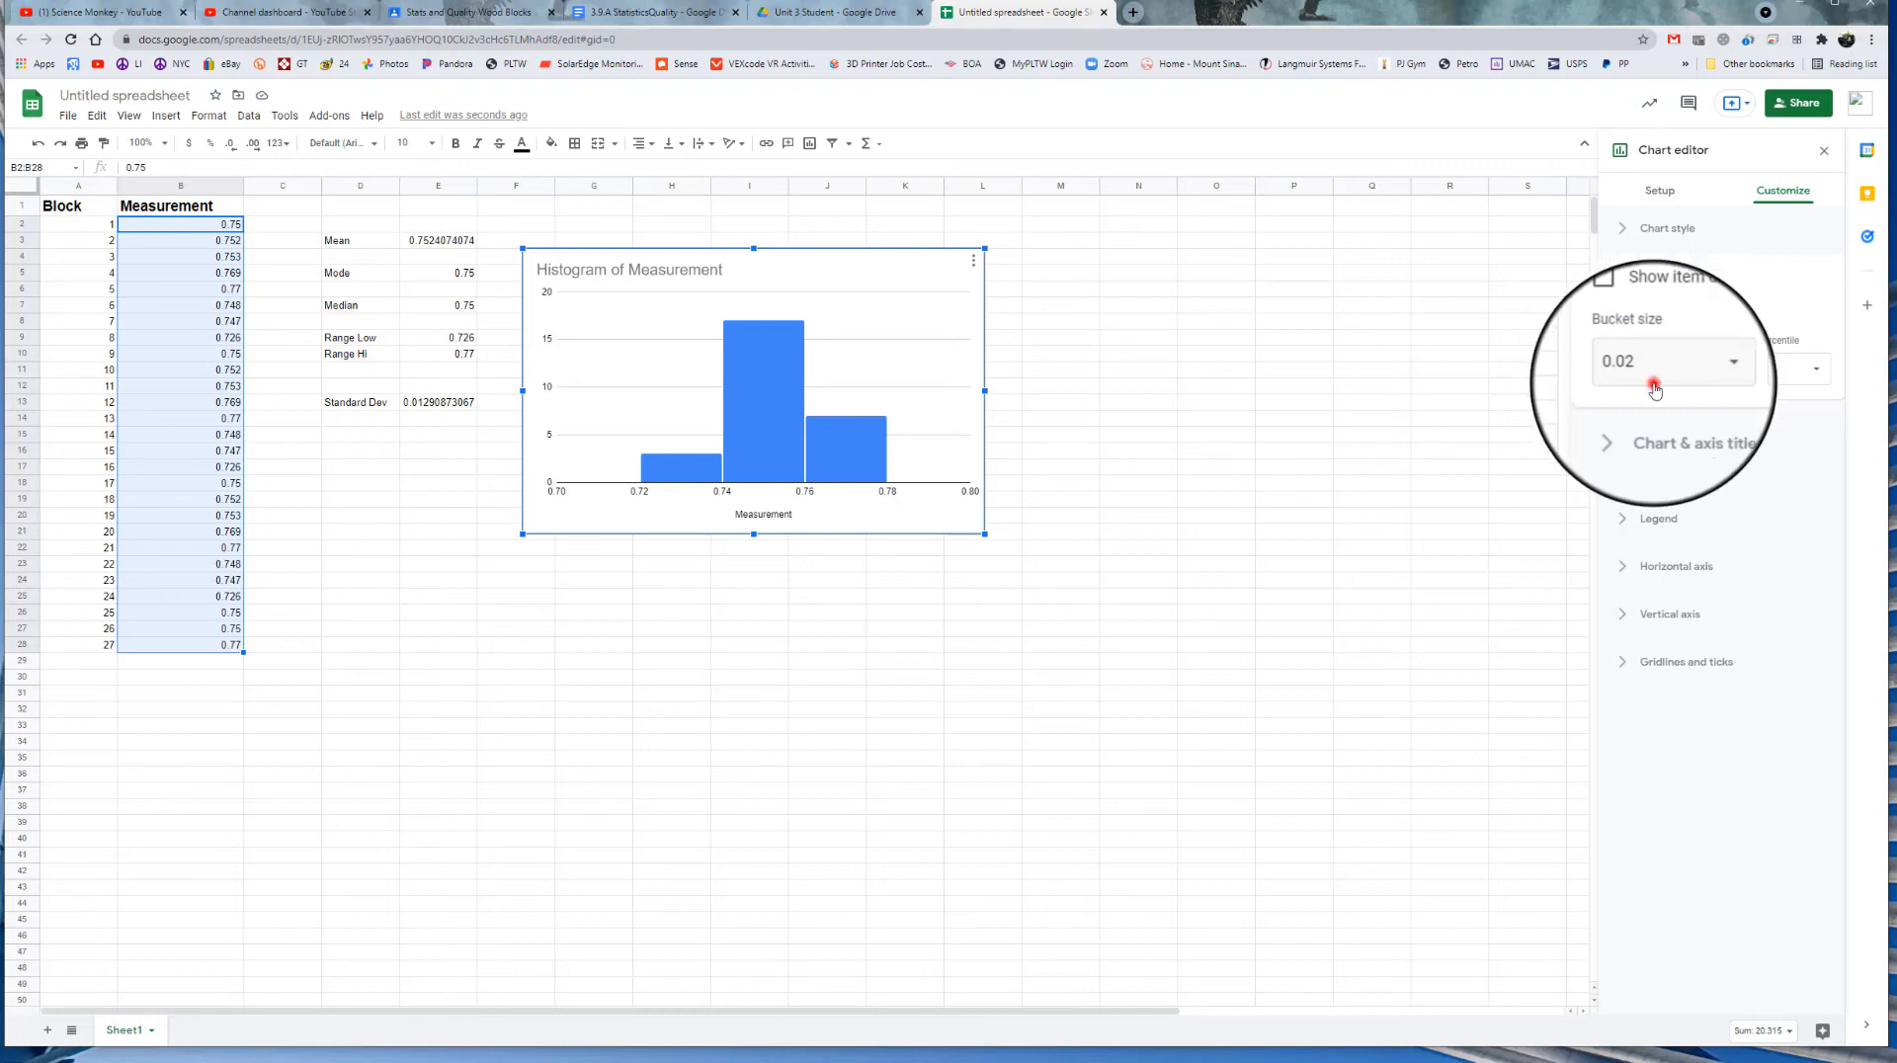
pyautogui.press('BackSpace')
pyautogui.write('0.01')
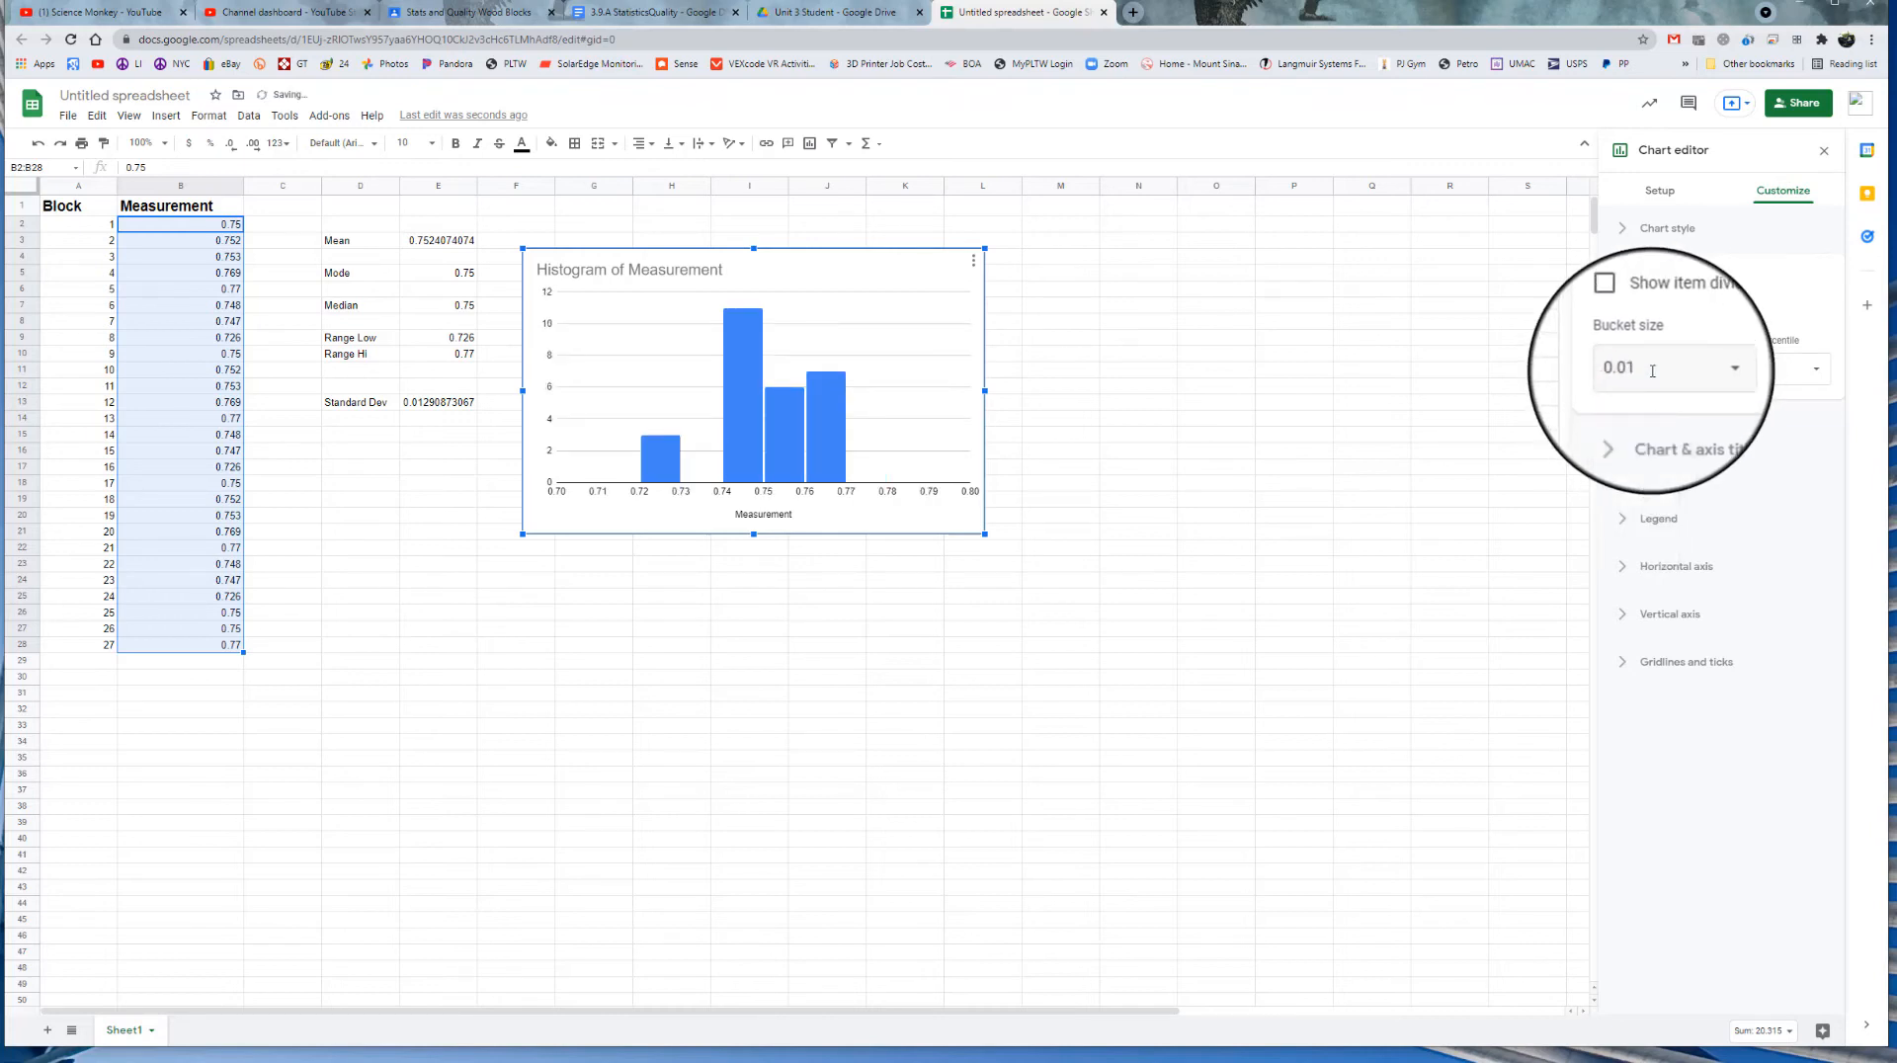
pyautogui.click(755, 663)
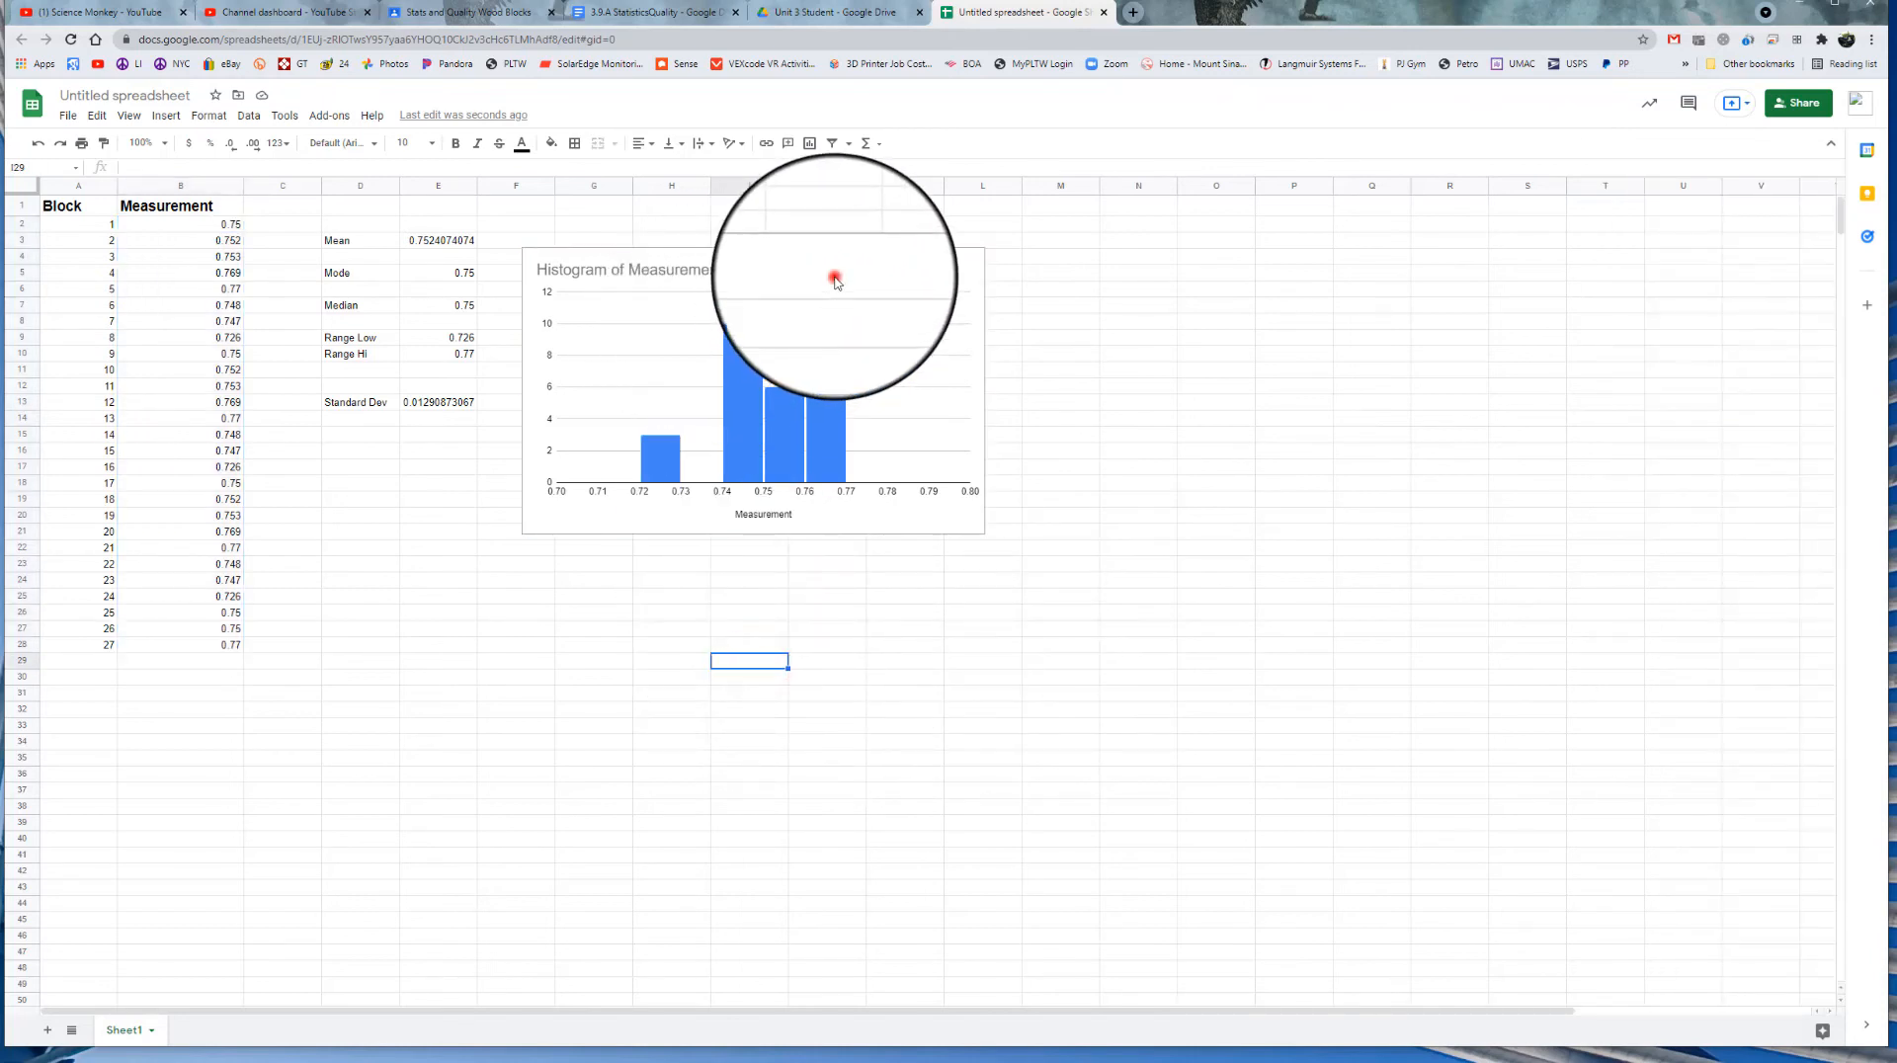
pyautogui.click(834, 279)
pyautogui.click(578, 591)
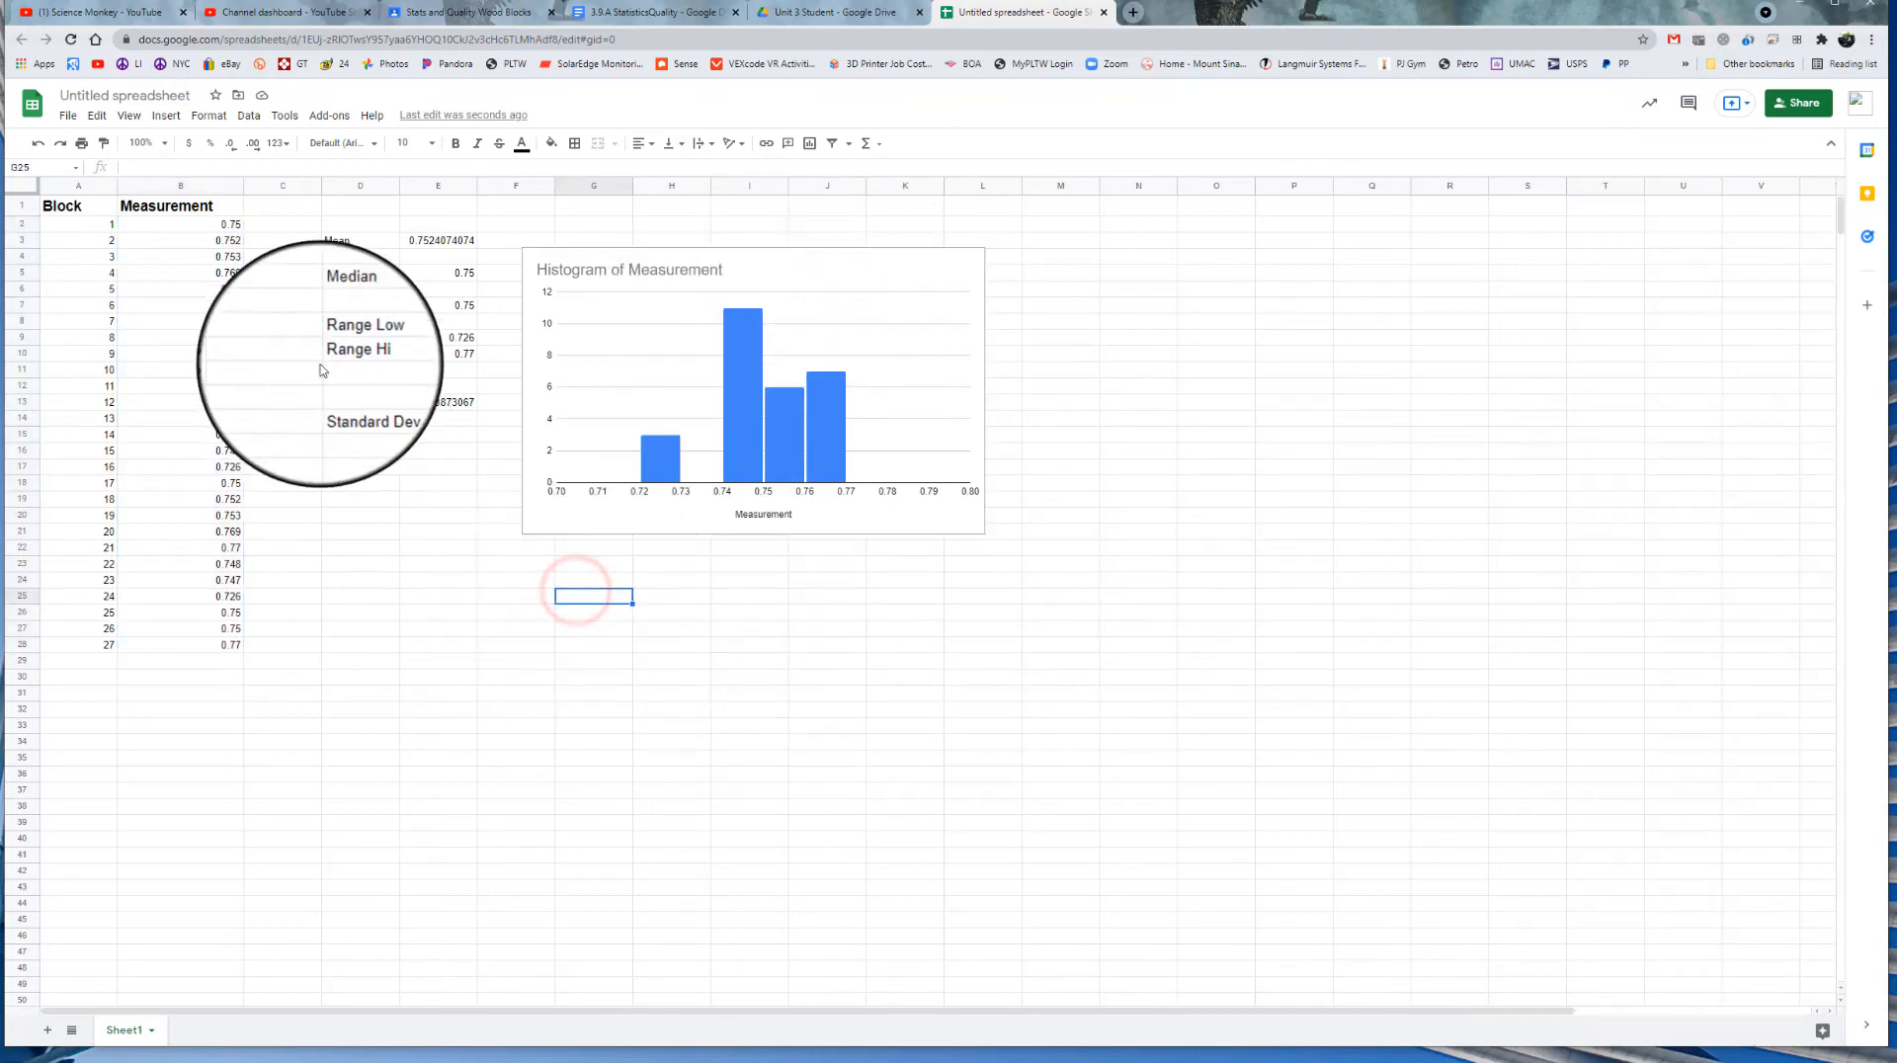